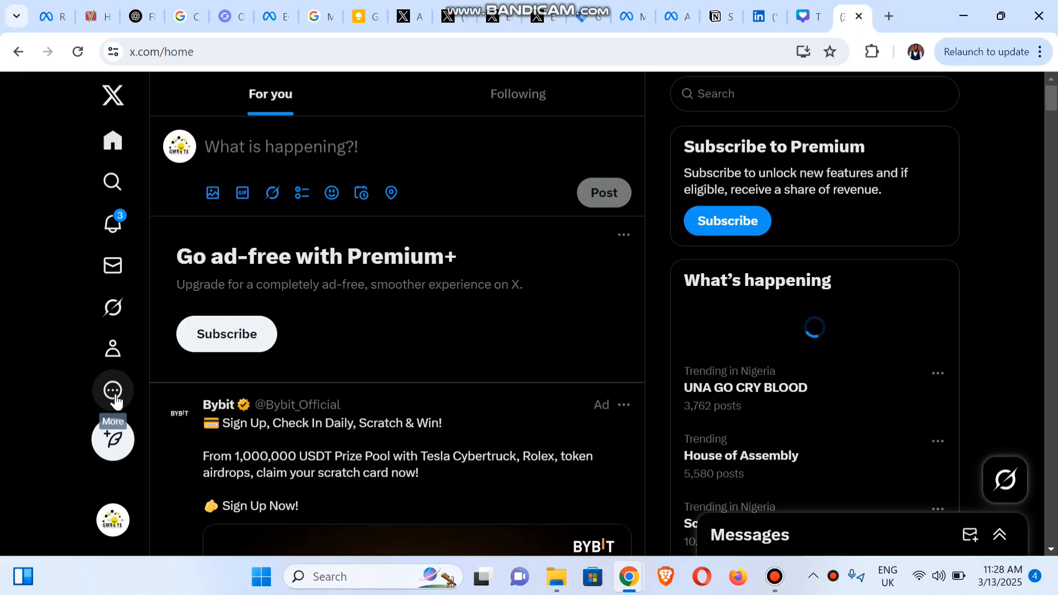
Open the X Ads campaign creation form from the X home page
left_click(116, 400)
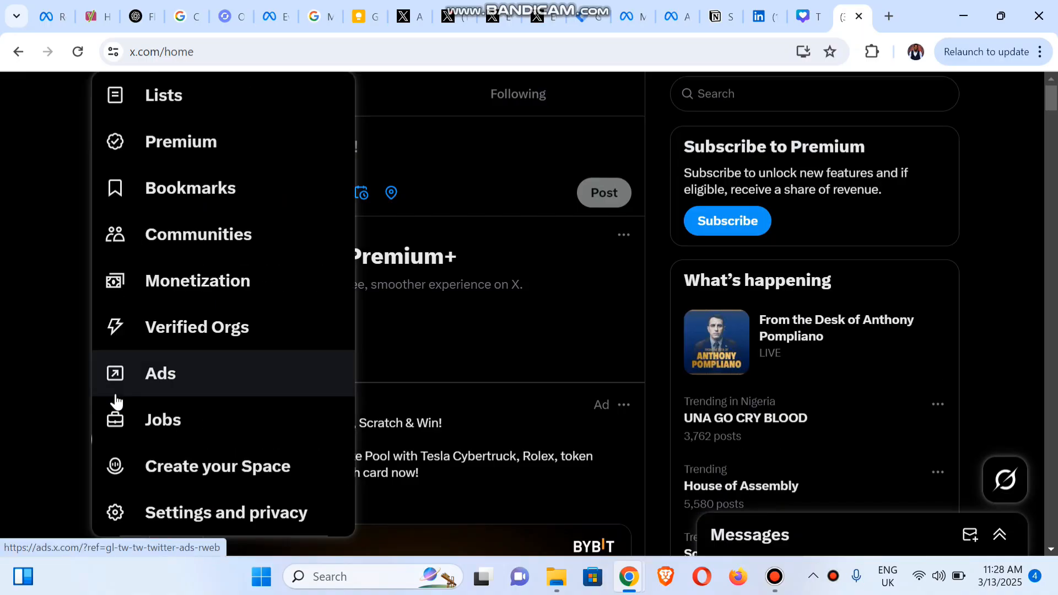
left_click(212, 380)
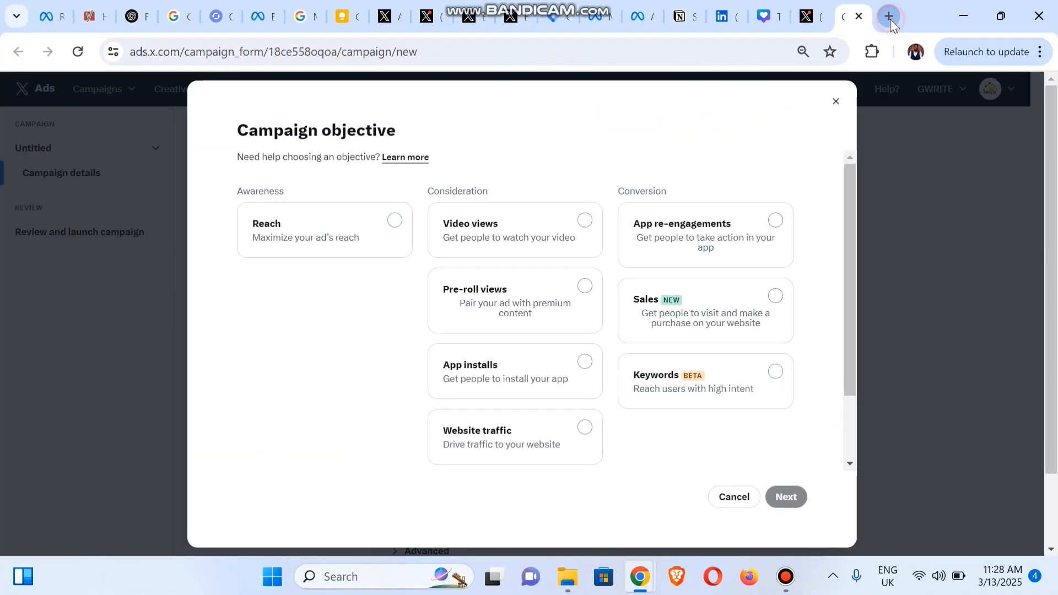
Go to business.x.com in a new browser tab and start the ad setup from its Get Started option
left_click(889, 16)
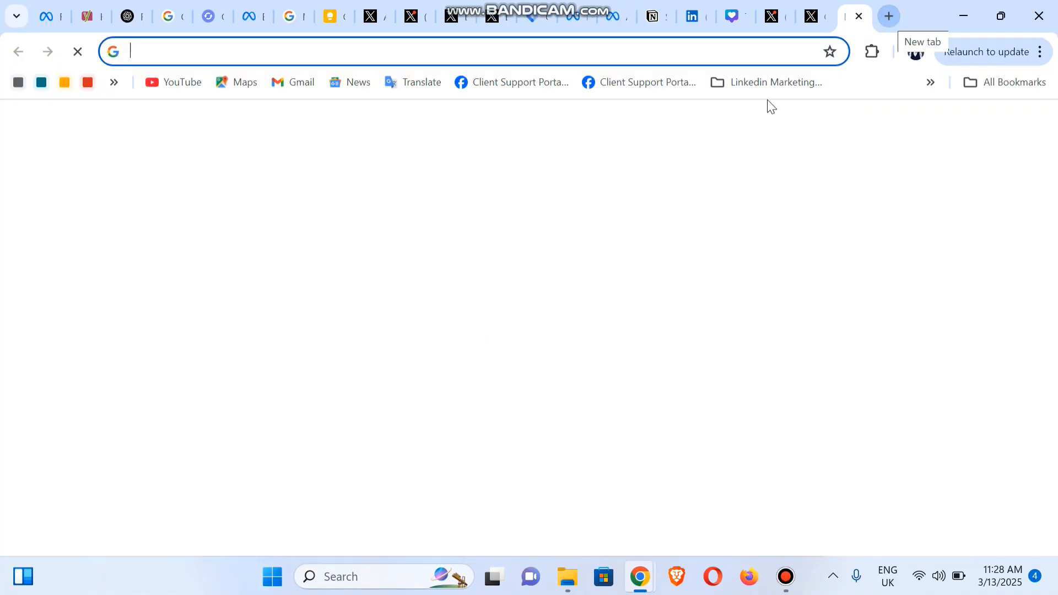
type("bus")
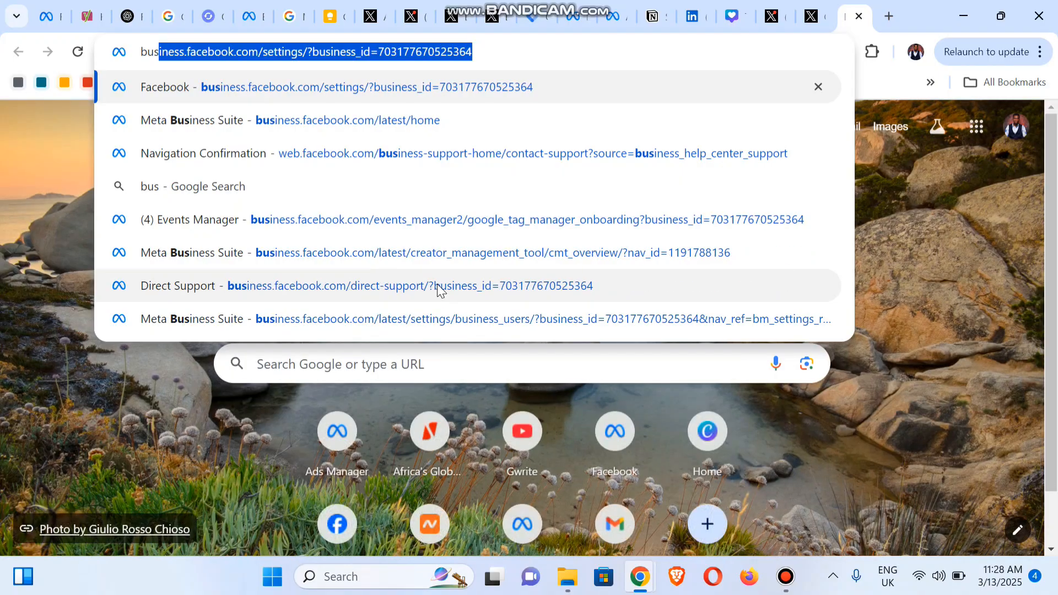
type("i")
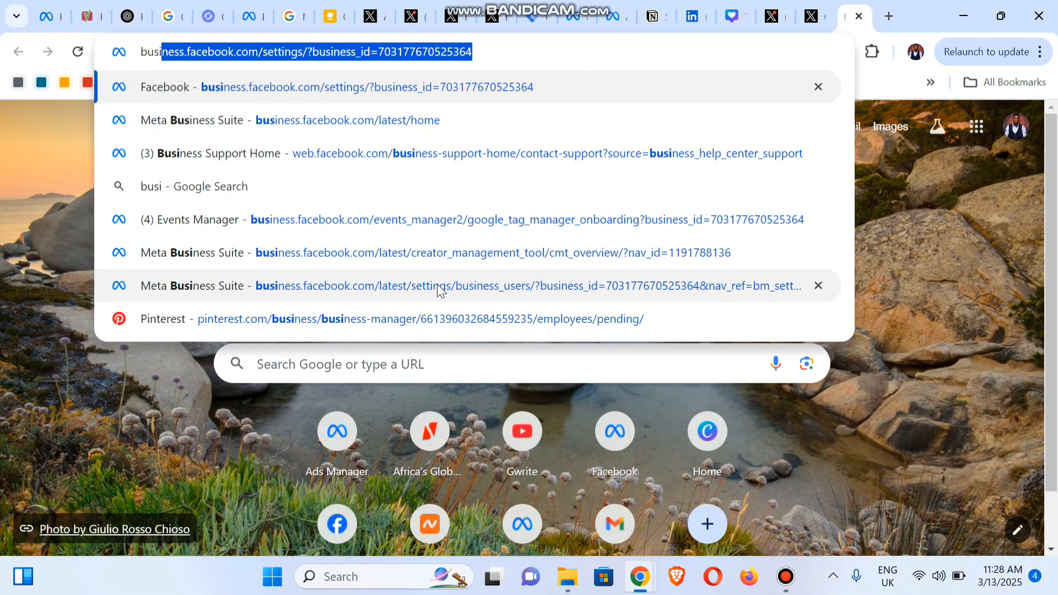
type("ness.x")
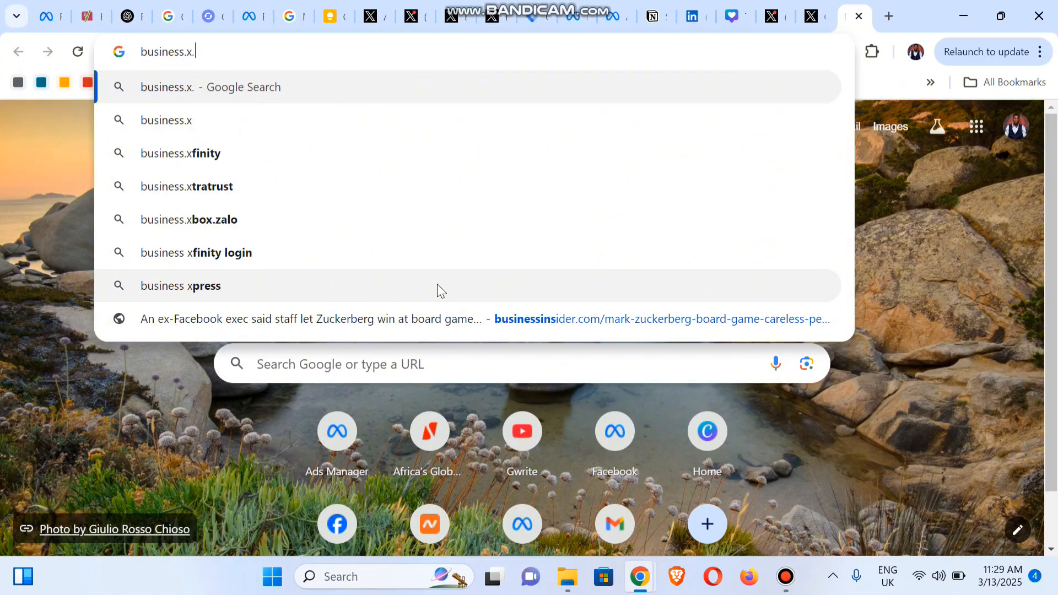
type(".com")
key("Return")
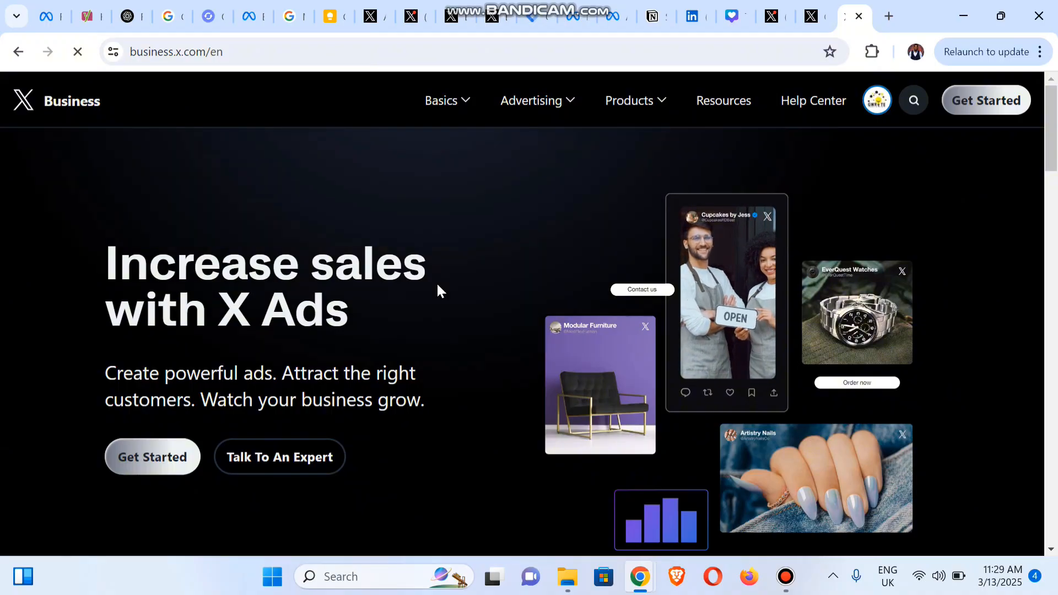
left_click(980, 97)
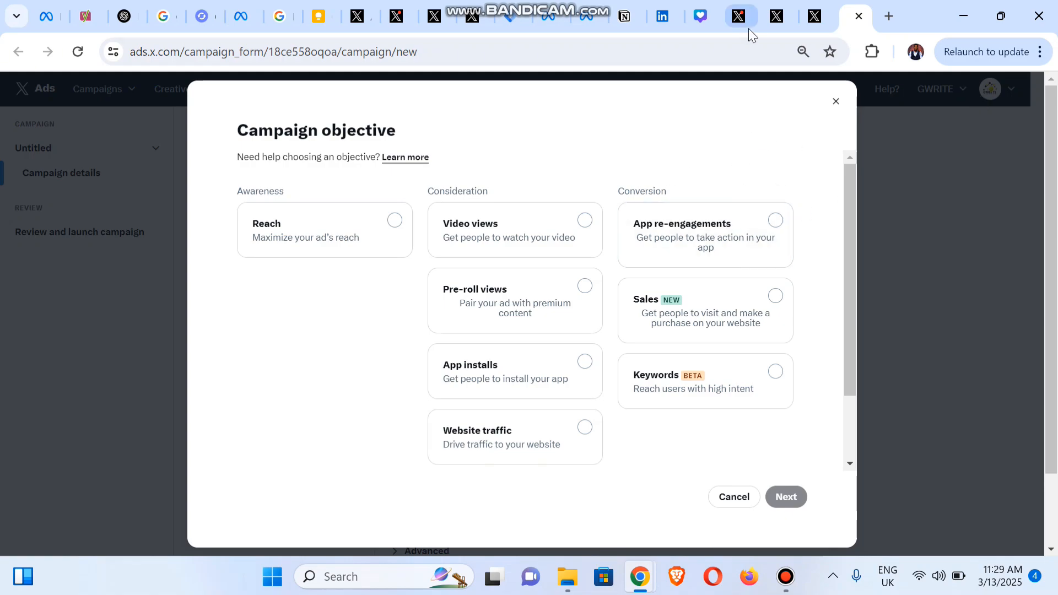
Return to the first campaign form, choose Sales as the campaign objective and proceed to the campaign details
left_click(773, 23)
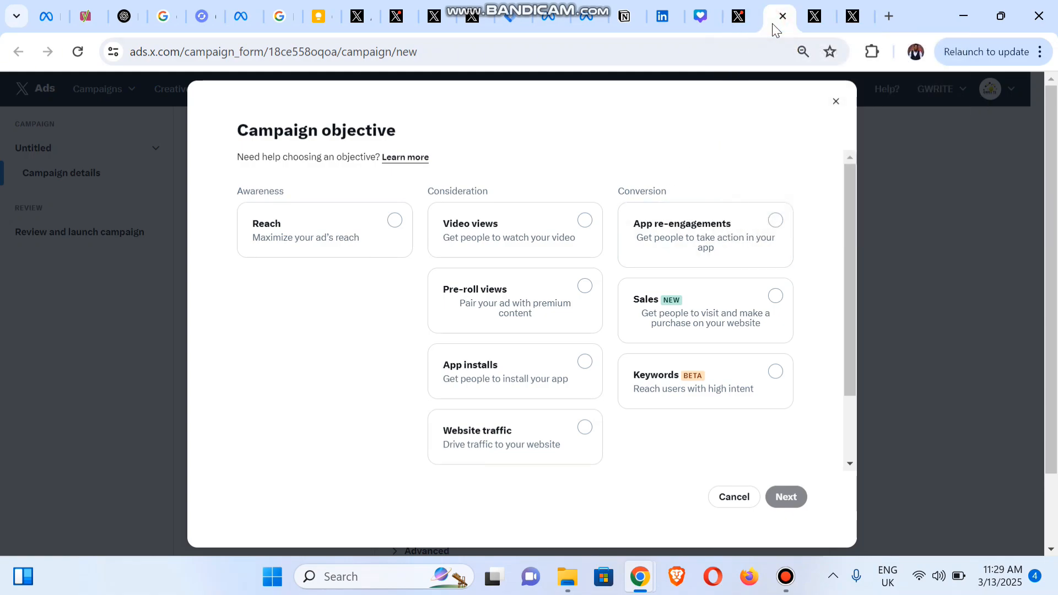
left_click(745, 23)
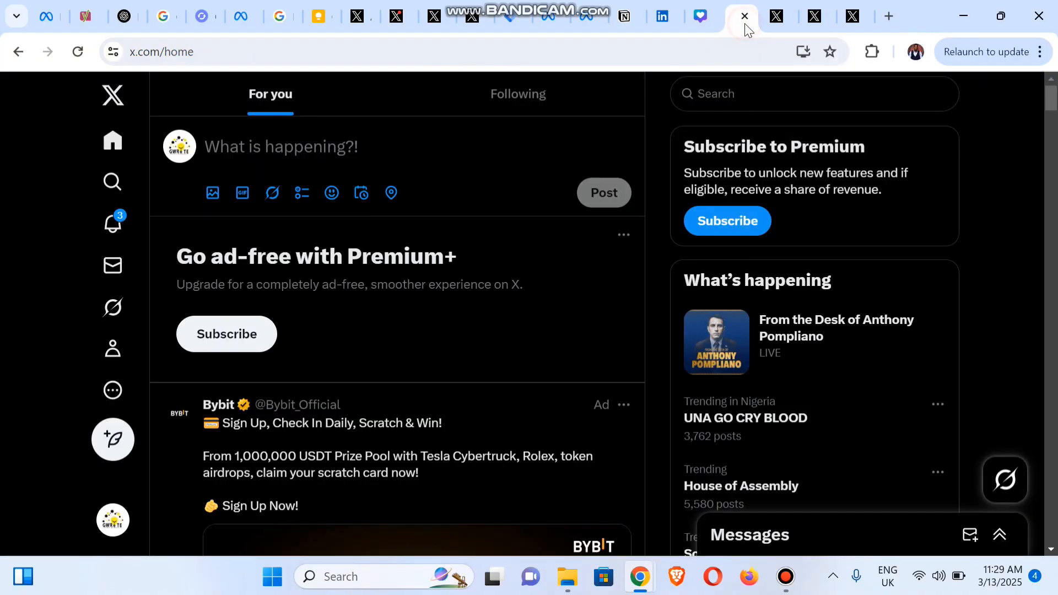
left_click(762, 23)
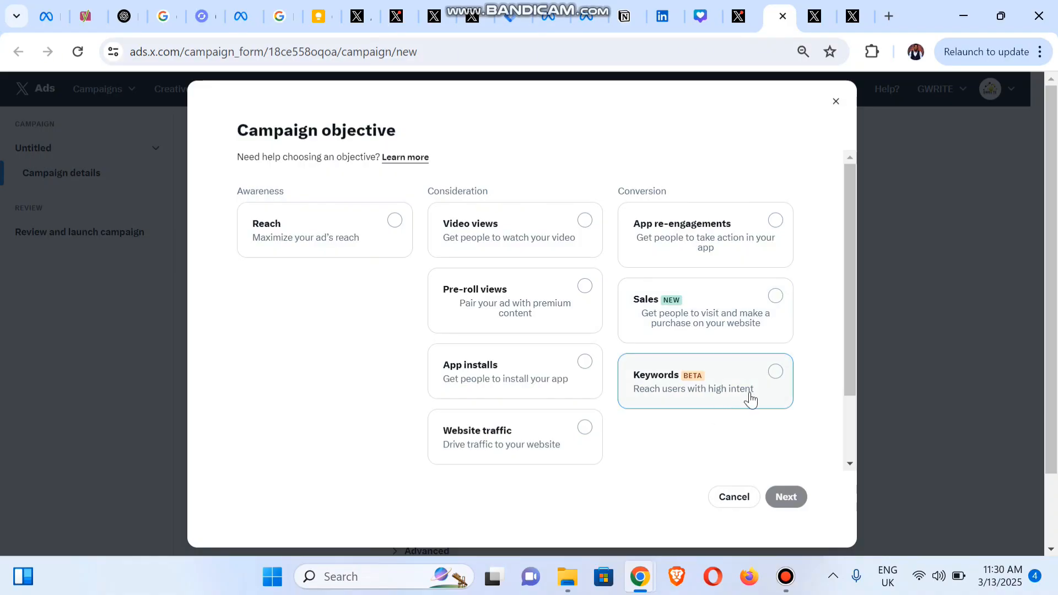
left_click(777, 298)
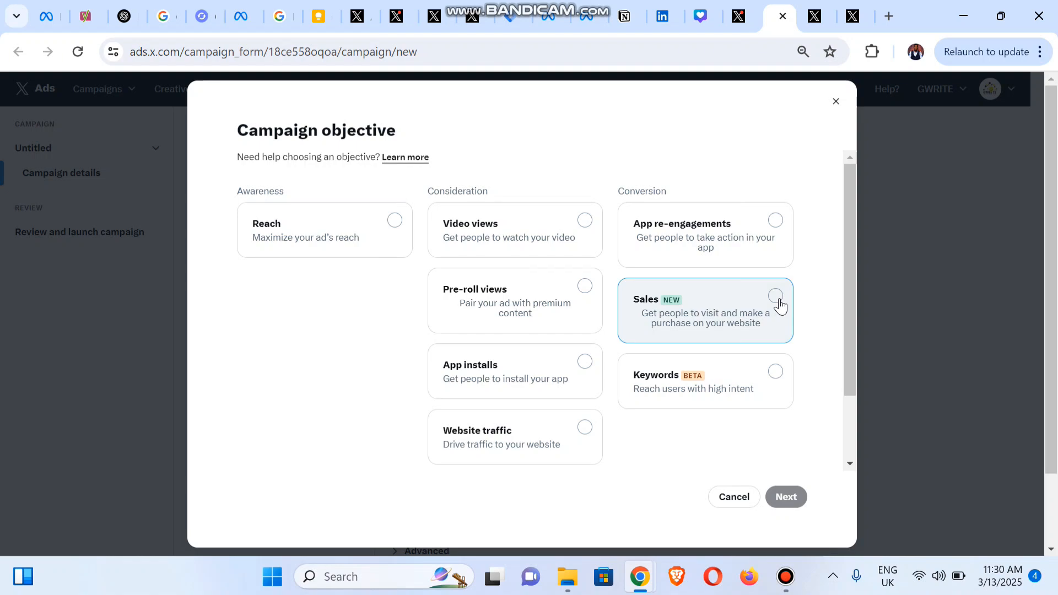
left_click(777, 298)
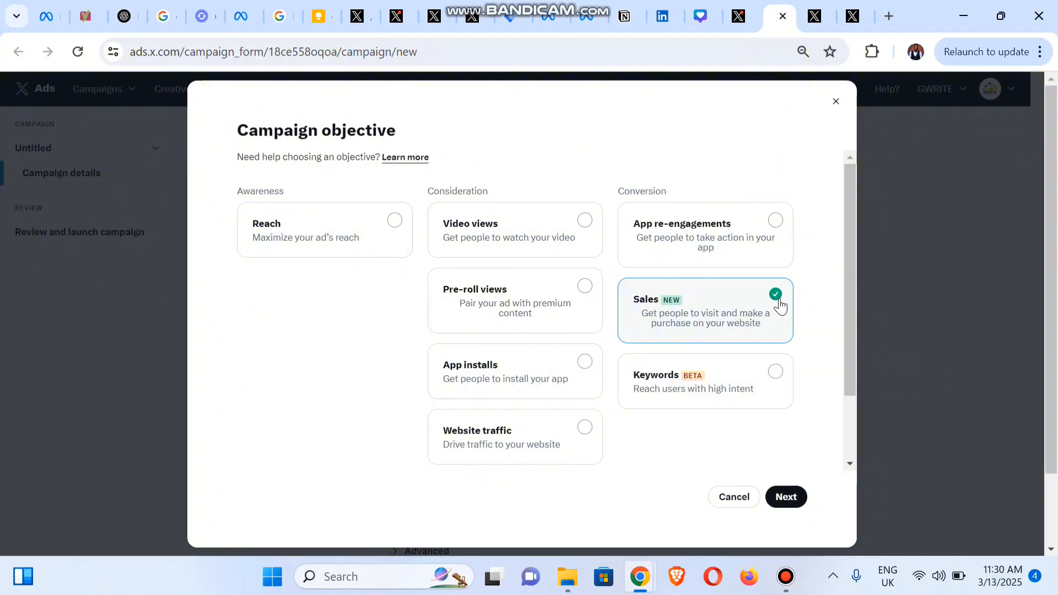
left_click(801, 501)
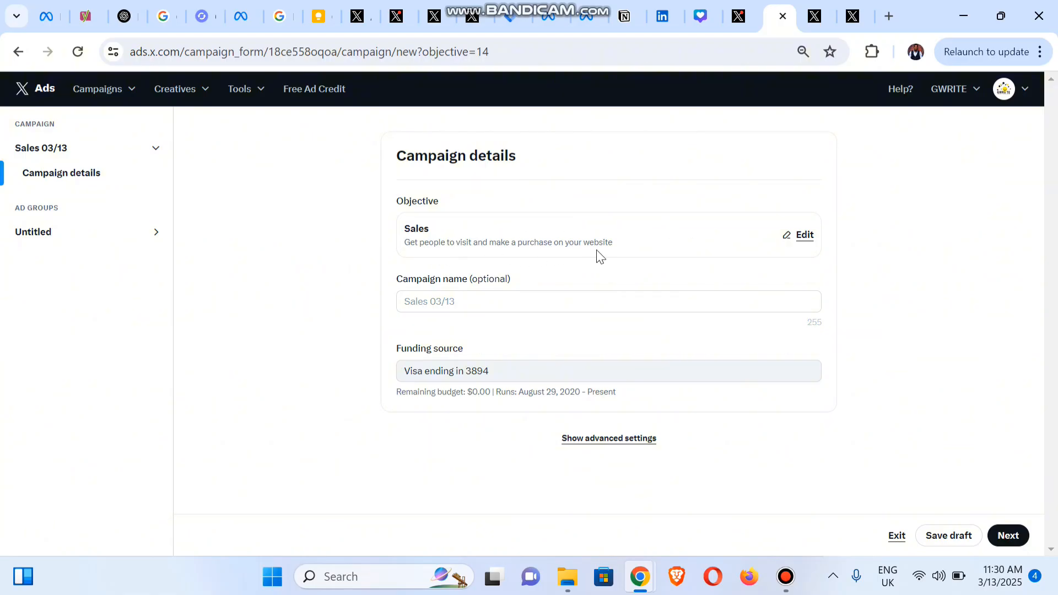
left_click(804, 241)
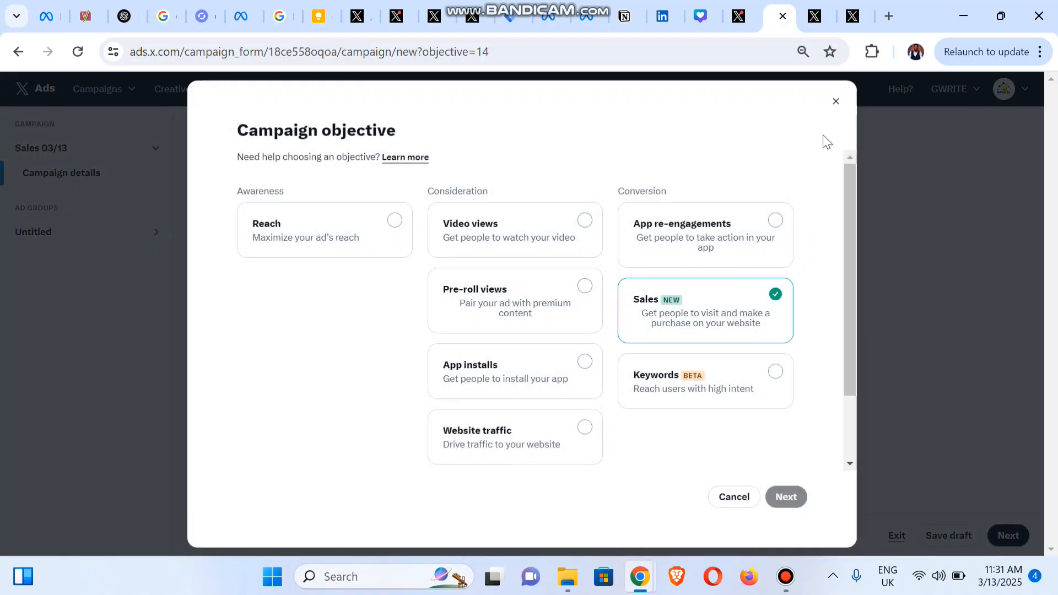
left_click(836, 102)
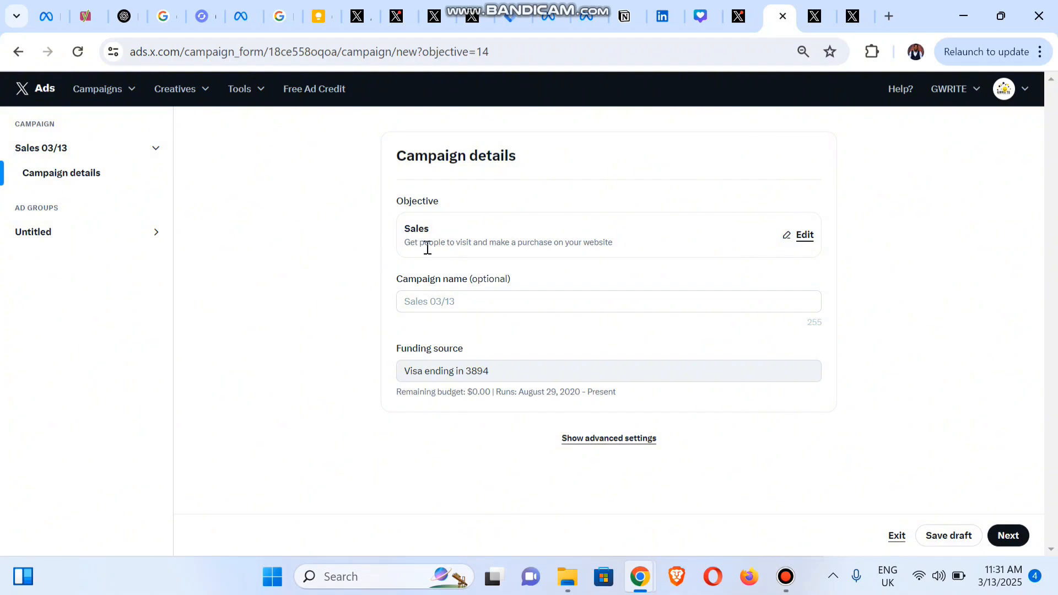
Name the campaign "Gwrite Media Buying"
left_click(431, 307)
type("Gw")
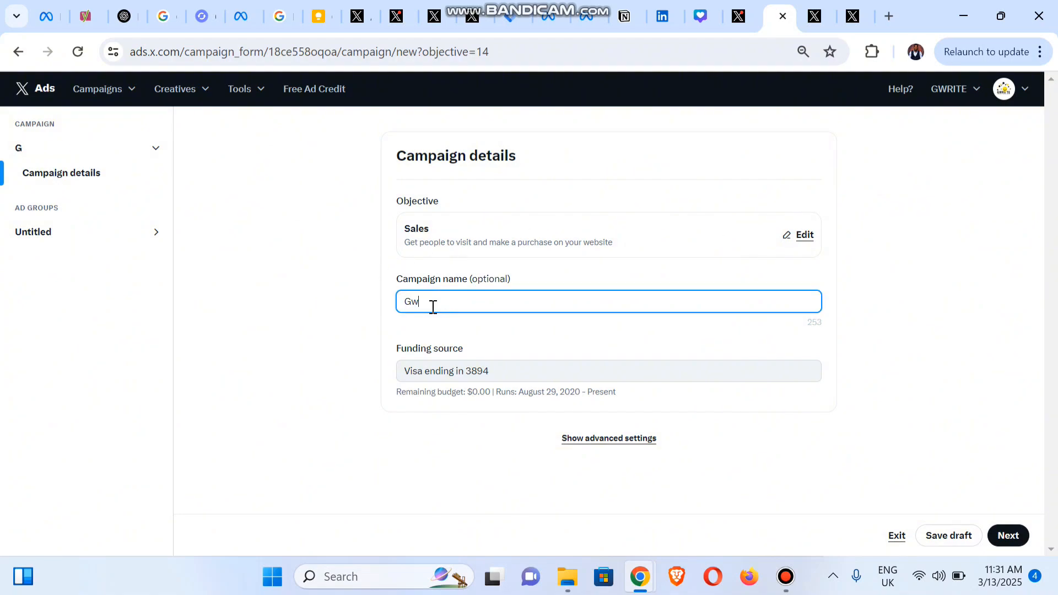
type("rie")
key("BackSpace")
key("BackSpace")
type("iter")
type("Media ")
type("Buying")
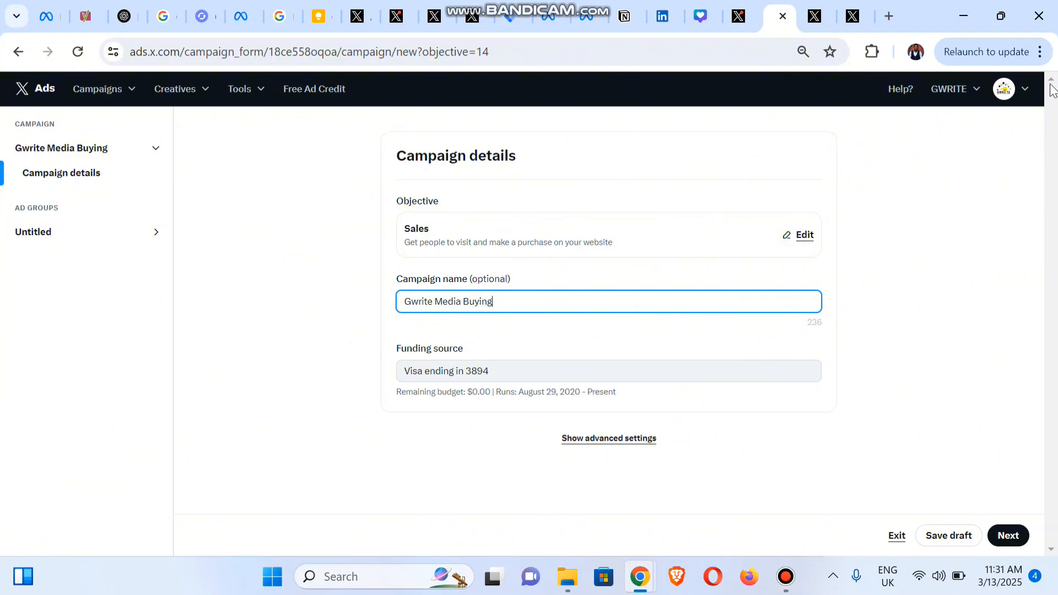
left_click(972, 98)
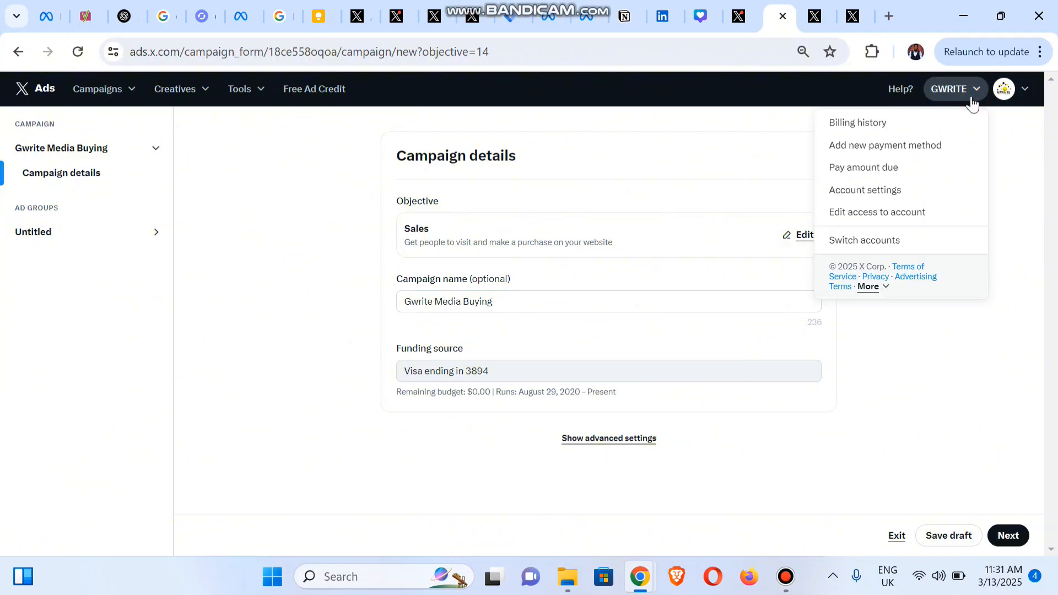
left_click(1026, 94)
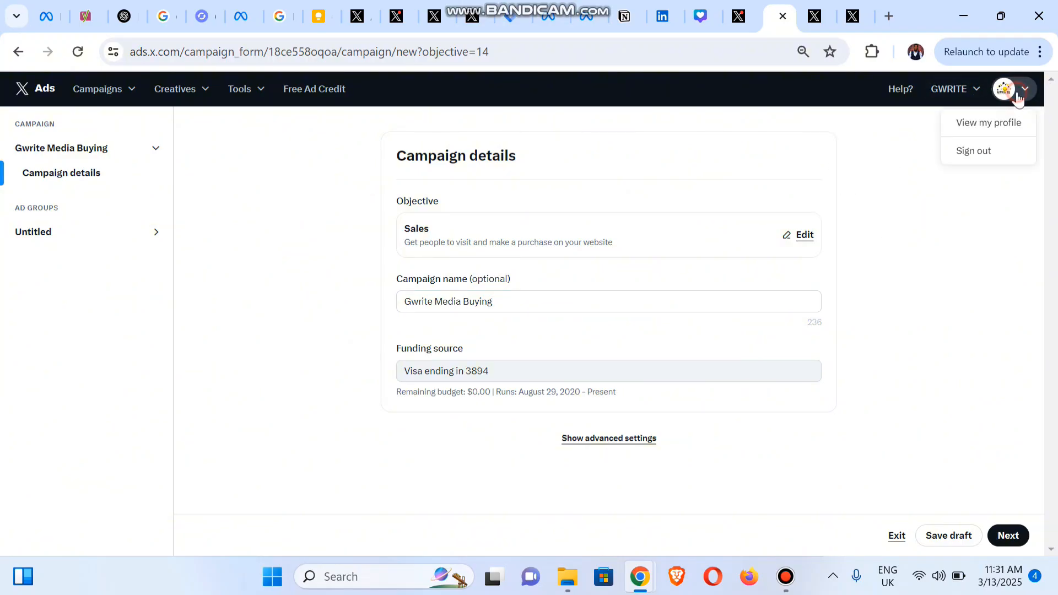
left_click(940, 339)
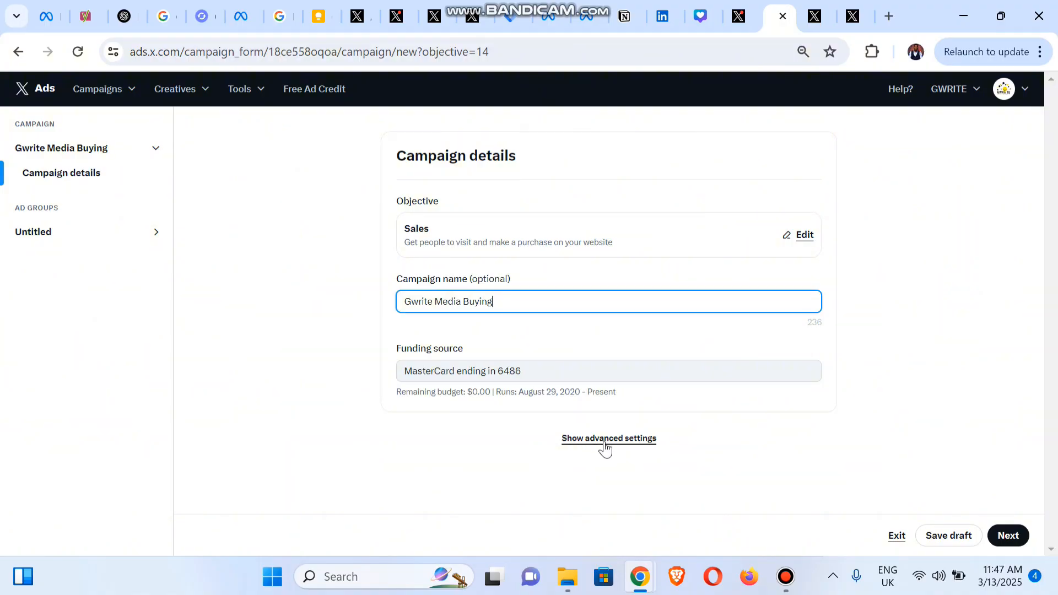
Switch the campaign details form from the recommended setup to advanced settings
left_click(604, 439)
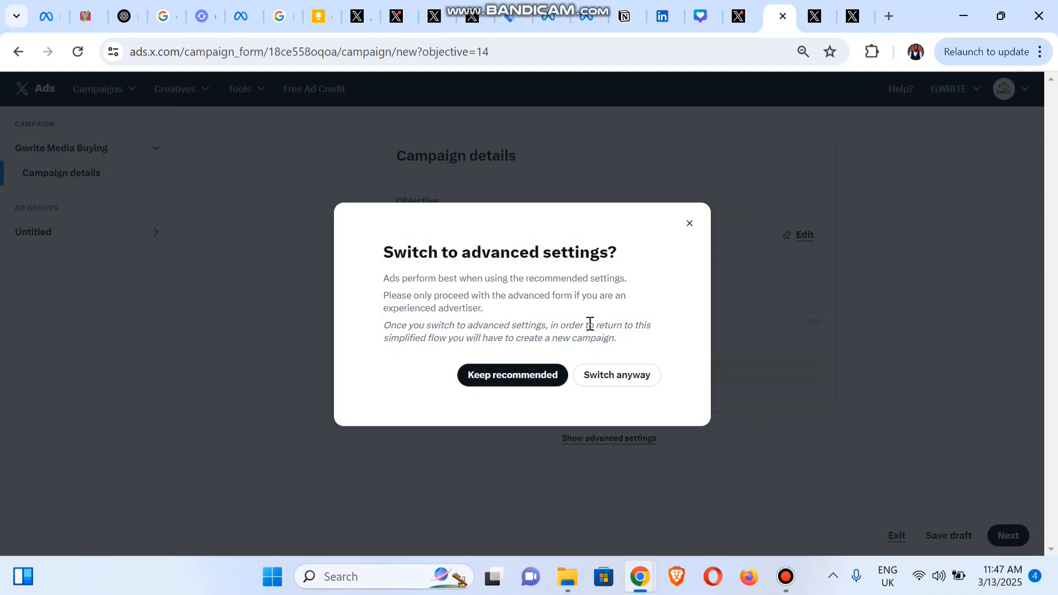
left_click(621, 380)
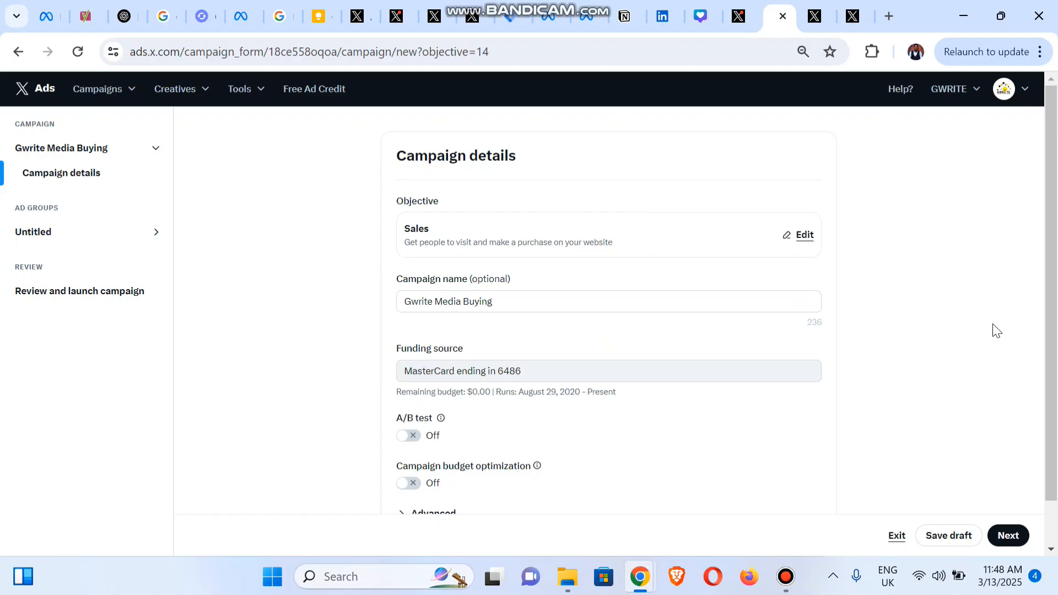
Expand the Advanced section with the optional campaign spend cap and proceed to the ad group details
left_click_drag(1056, 256, 1054, 307)
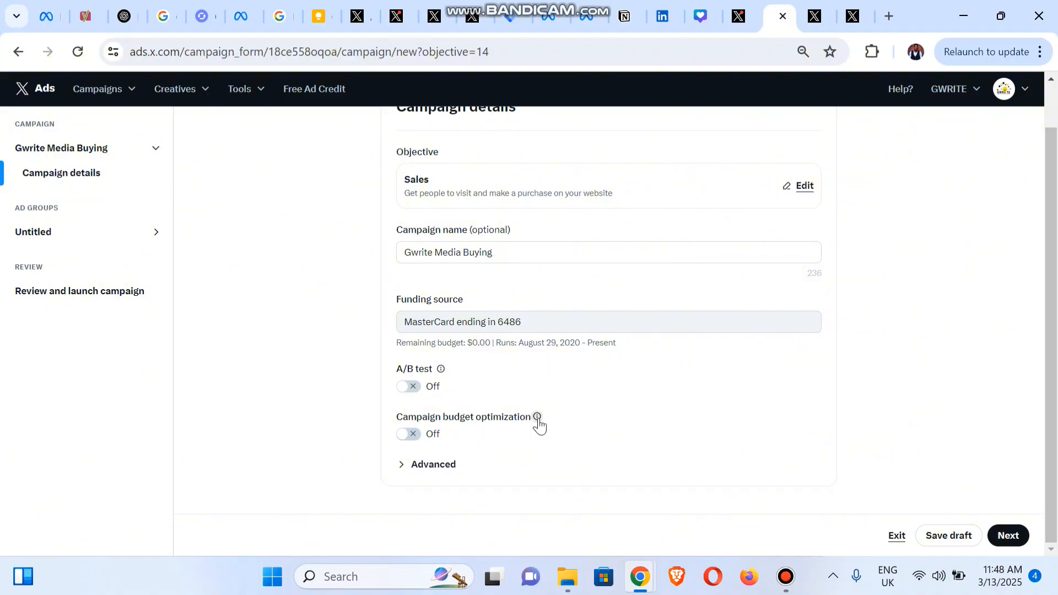
left_click(419, 466)
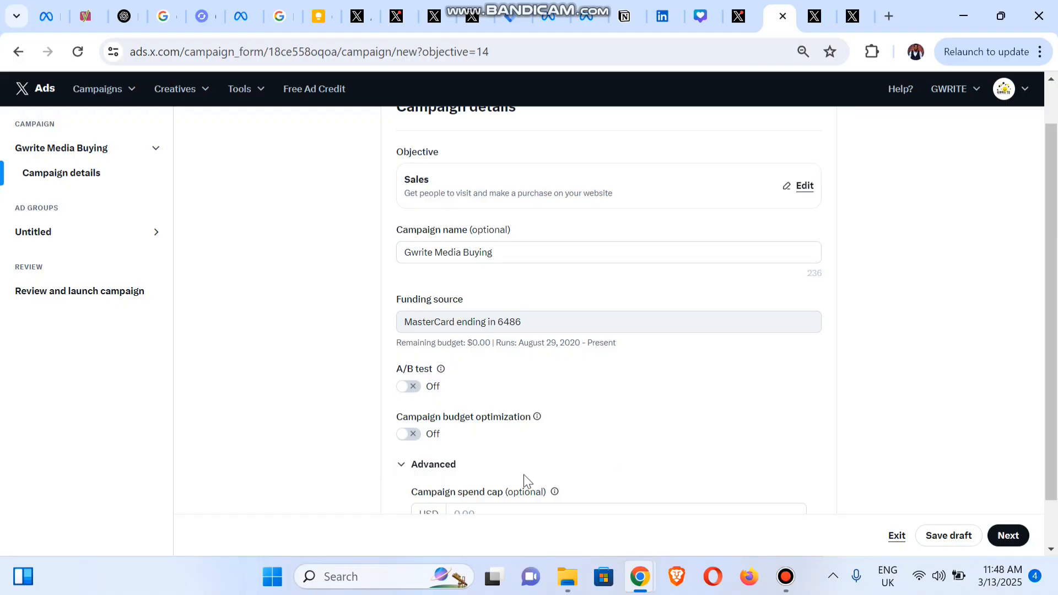
scroll(1056, 458, "down", 2)
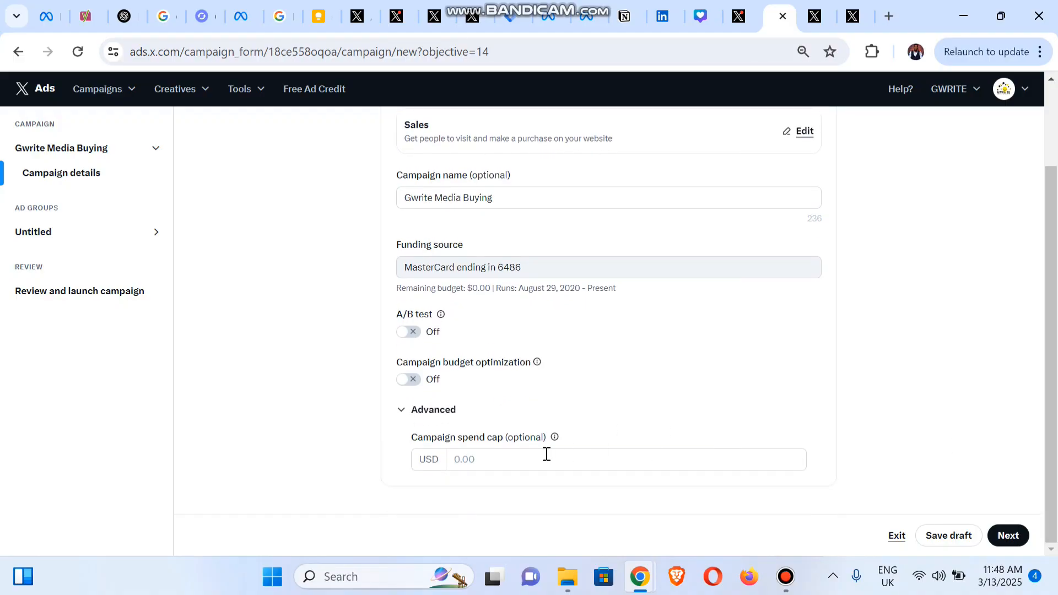
scroll(1056, 342, "up", 2)
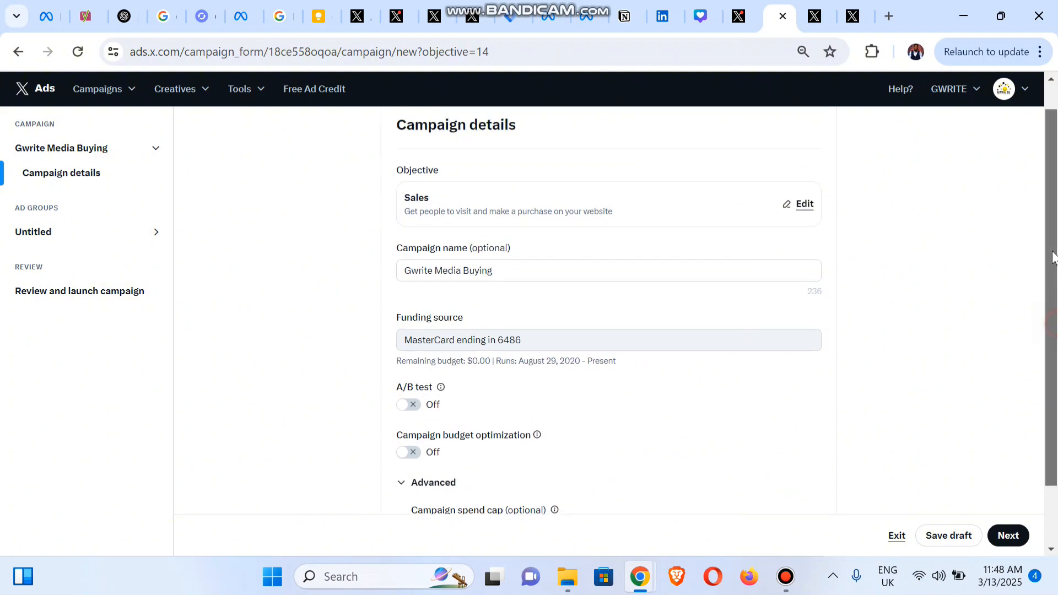
scroll(1057, 342, "down", 2)
left_click(1001, 546)
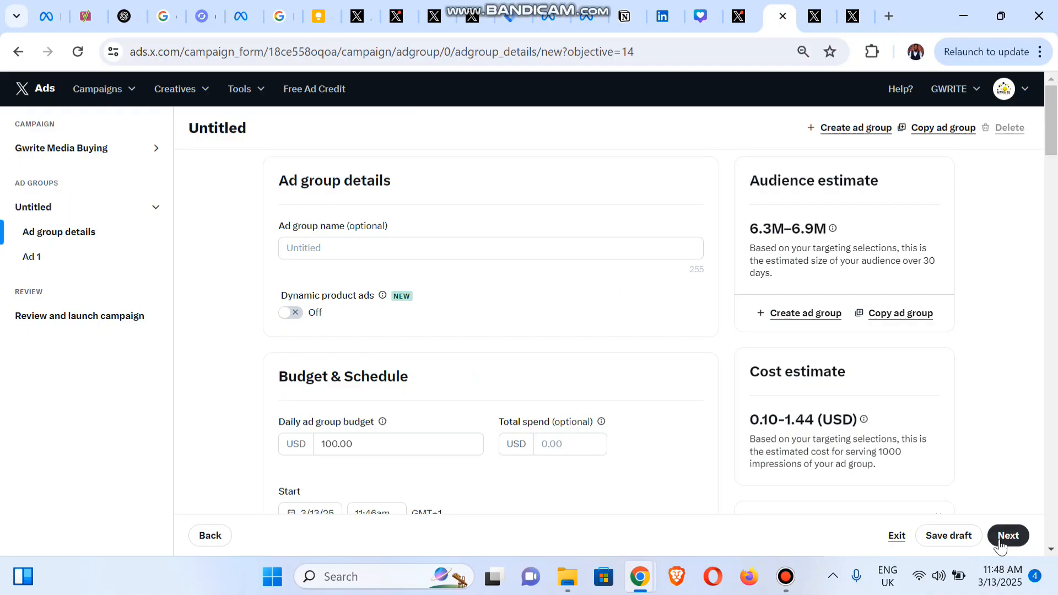
Name the ad group "Adverting Gw"
left_click(303, 248)
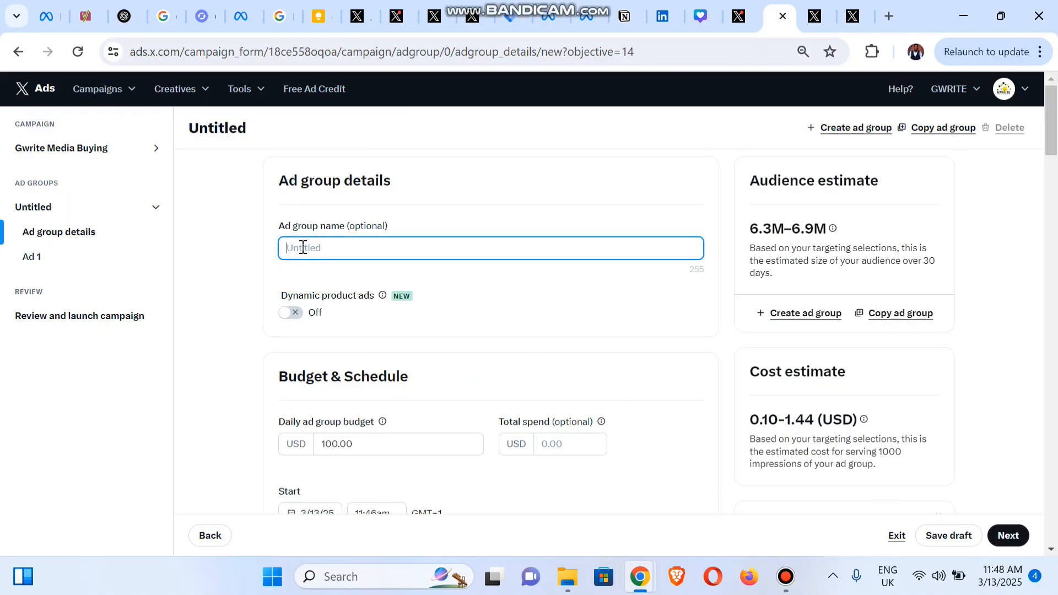
type("Ad")
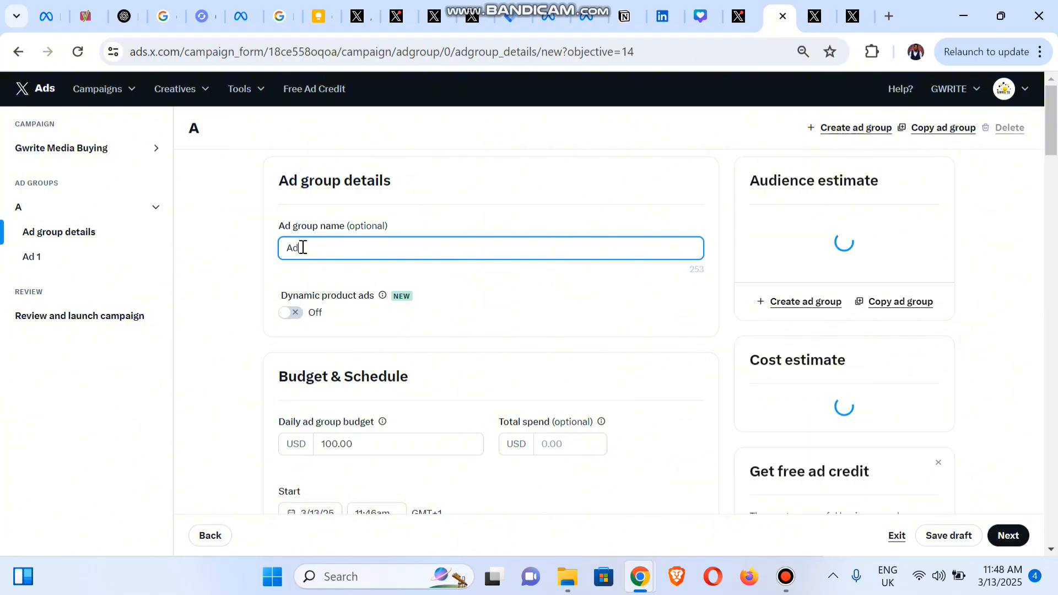
type("verting Gw")
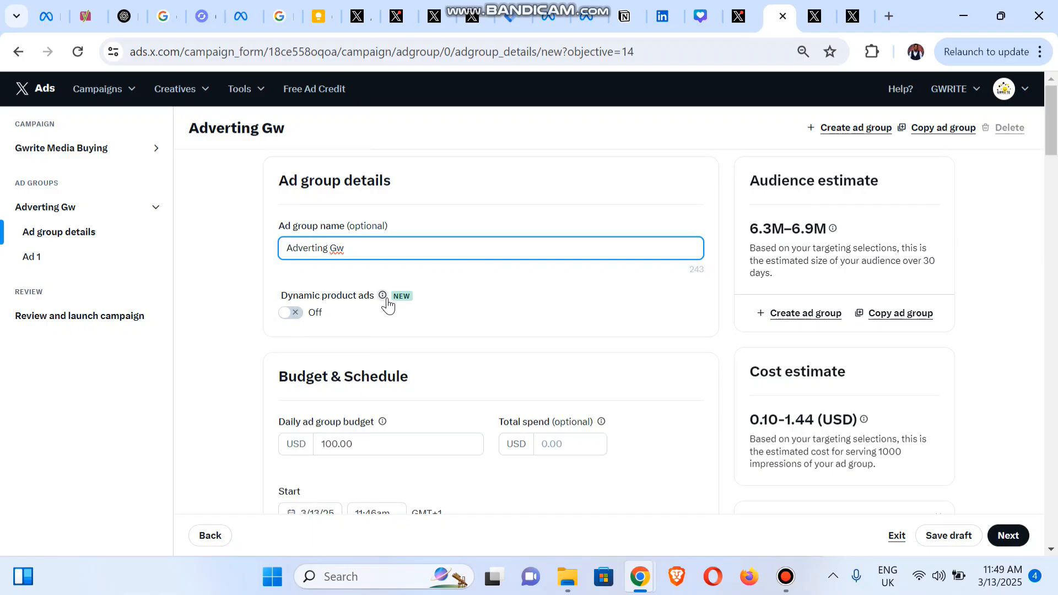
Set the daily ad group budget to 4 USD
left_click(372, 445)
key("ctrl+a")
type("4")
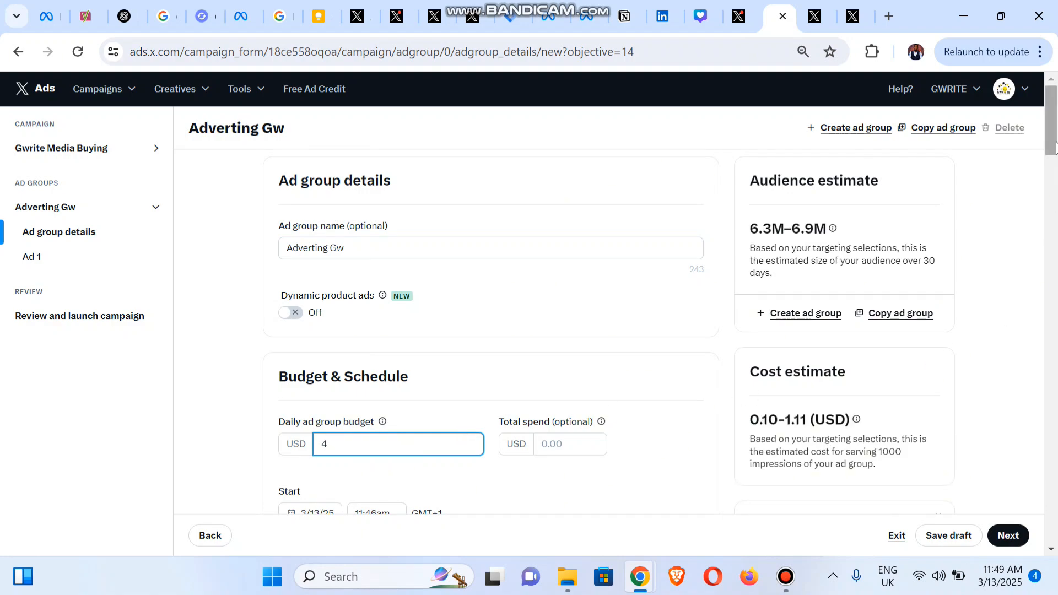
Set the ad group's conversion event to "Order now on Media Buying - Gwrite" in the Delivery section
left_click_drag(1055, 148, 1055, 176)
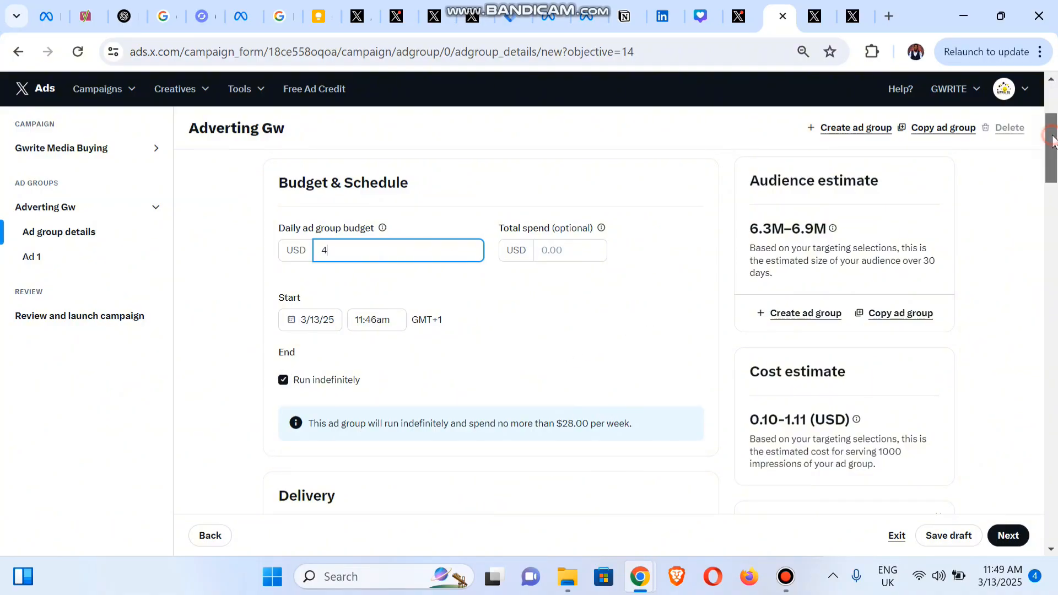
left_click_drag(1053, 141, 1056, 180)
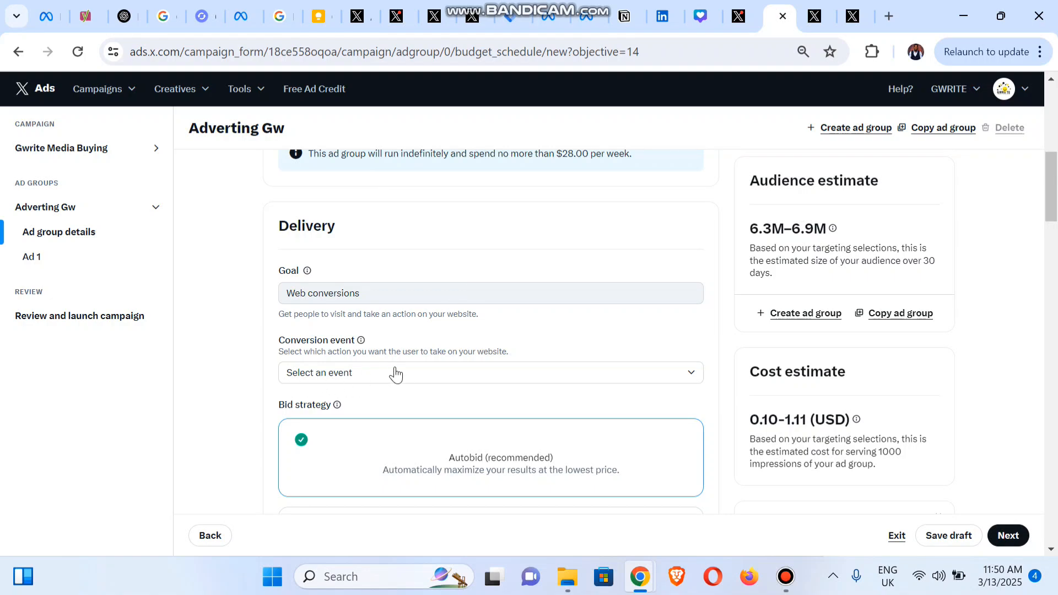
left_click(430, 377)
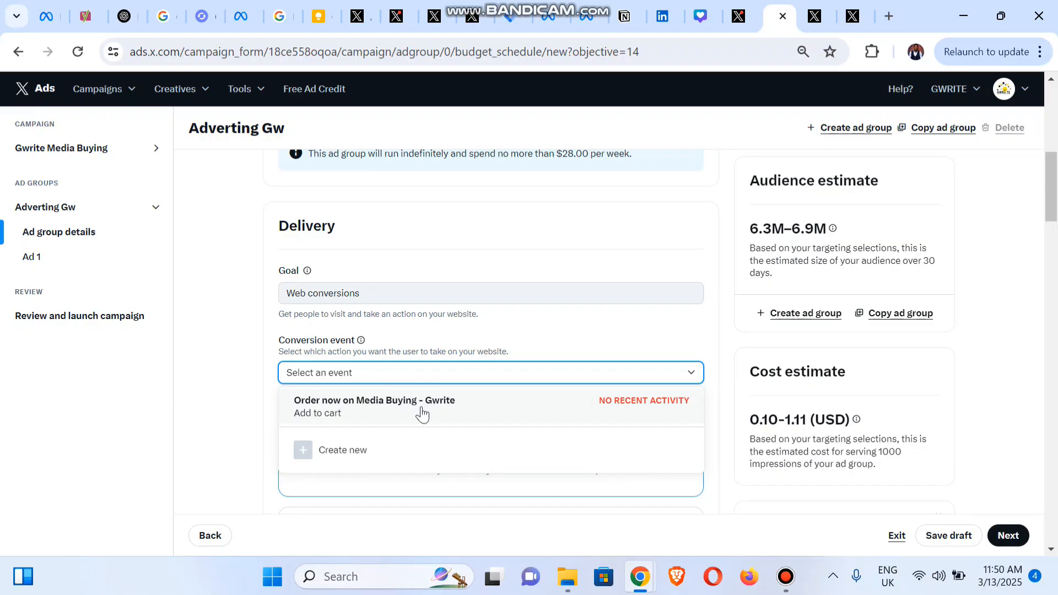
left_click(532, 413)
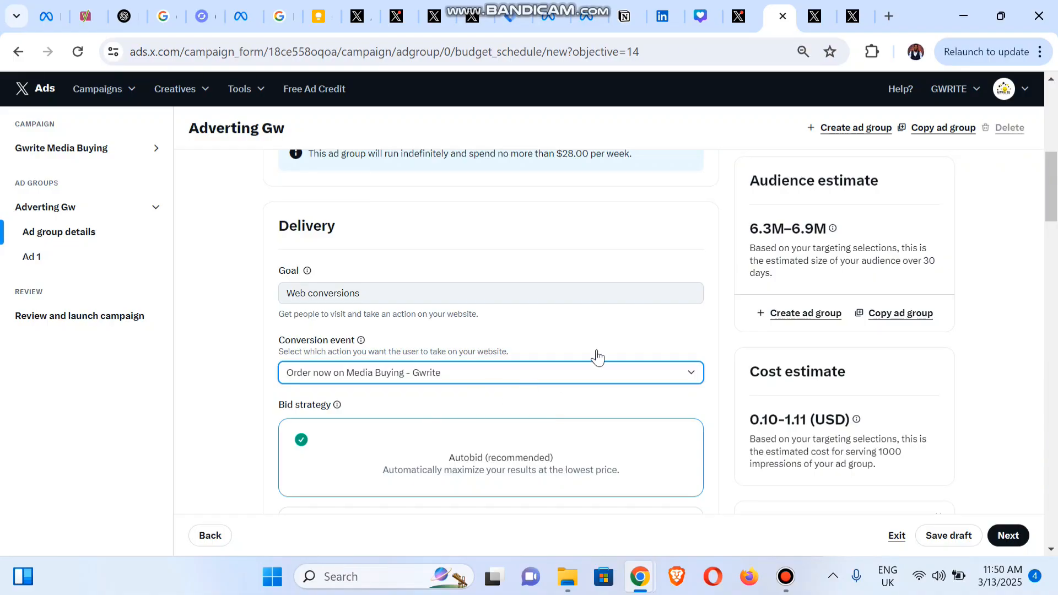
Open gwritenm.com/mediabuying in another browser tab, examine the order options on the landing page, and return to the ad group form
left_click(815, 17)
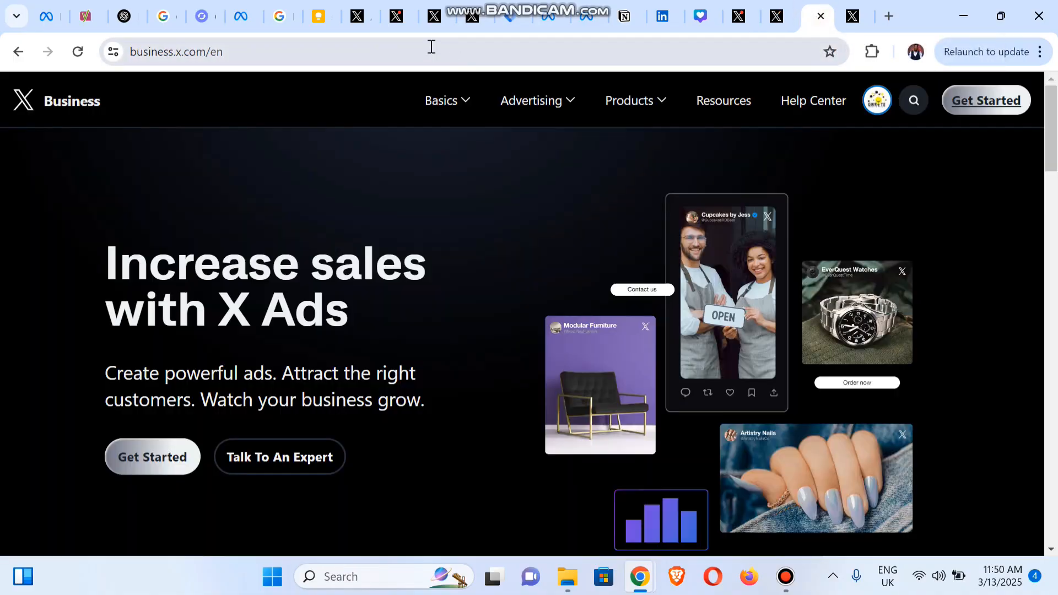
left_click(431, 47)
type("g")
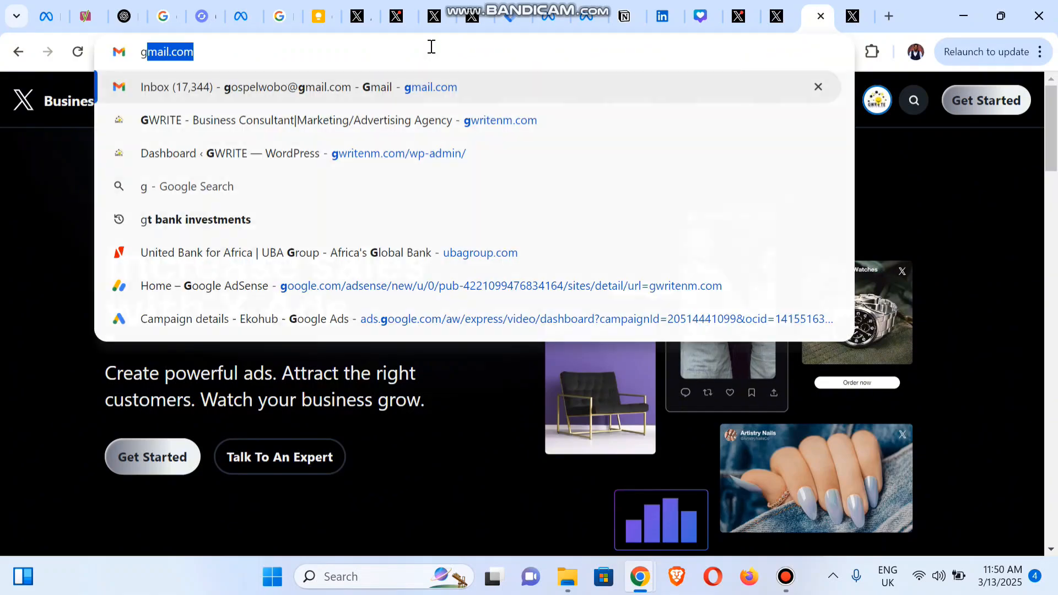
type("writenm.com/med")
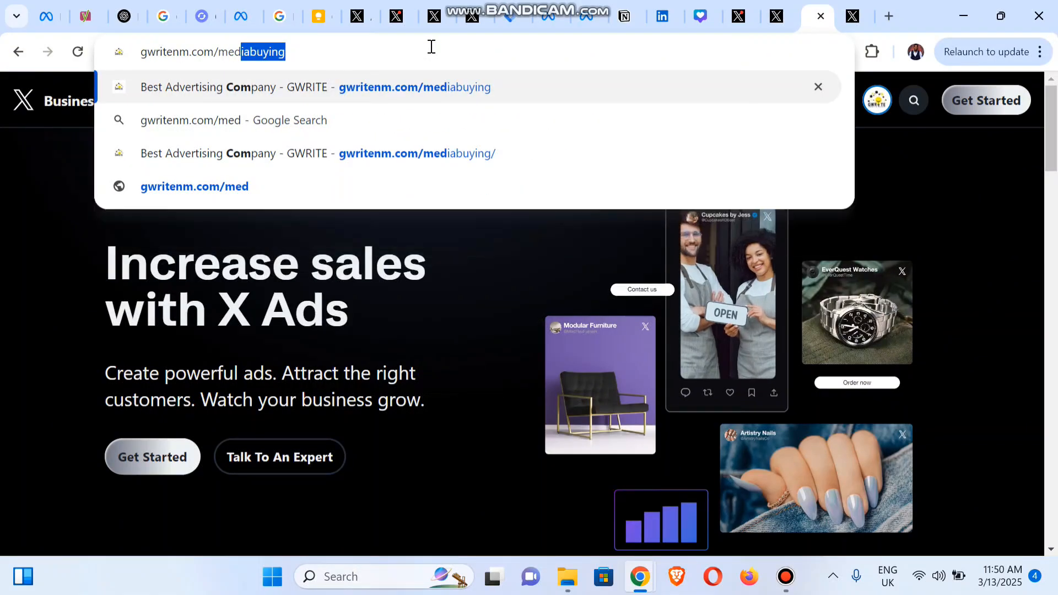
key("Return")
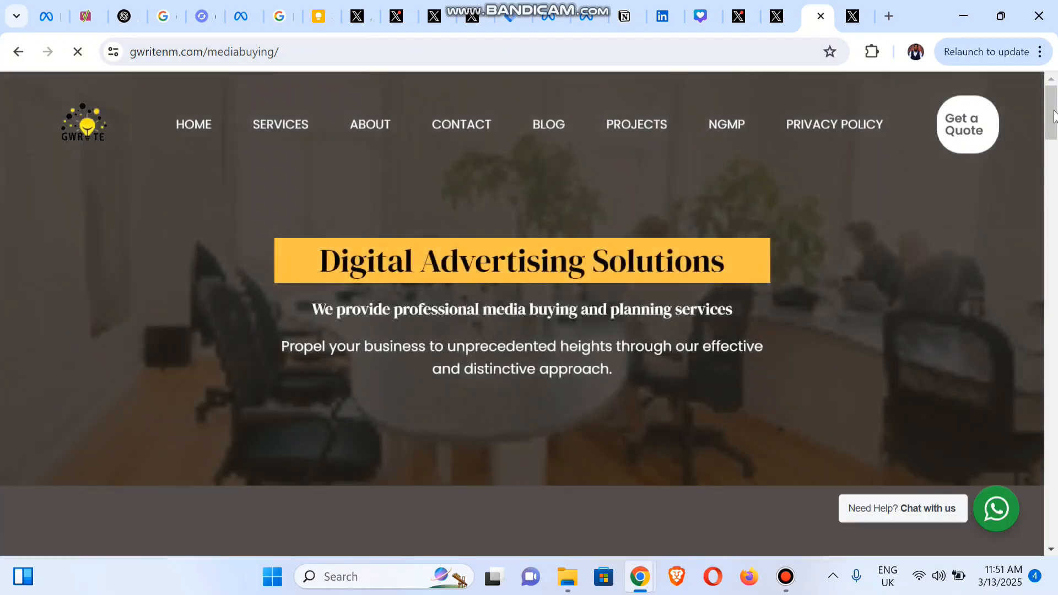
left_click_drag(1053, 117, 1054, 204)
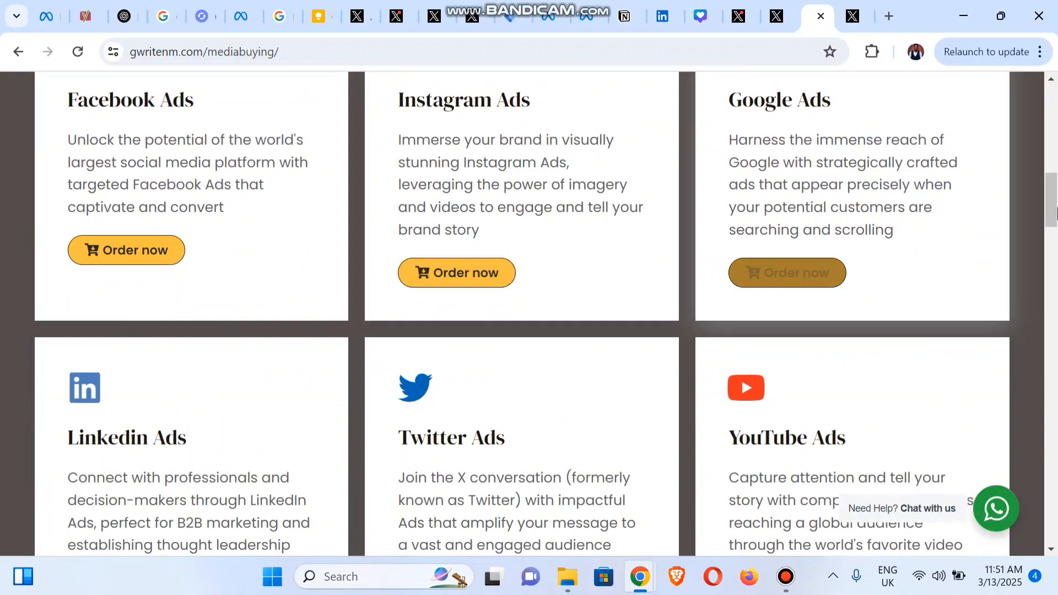
left_click_drag(1053, 193, 1045, 71)
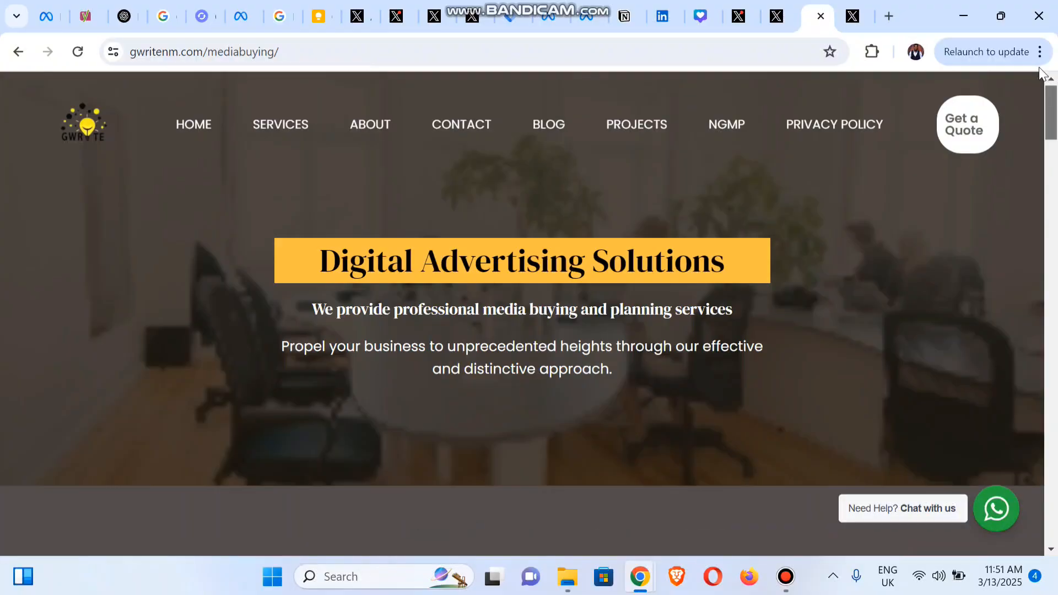
left_click(780, 25)
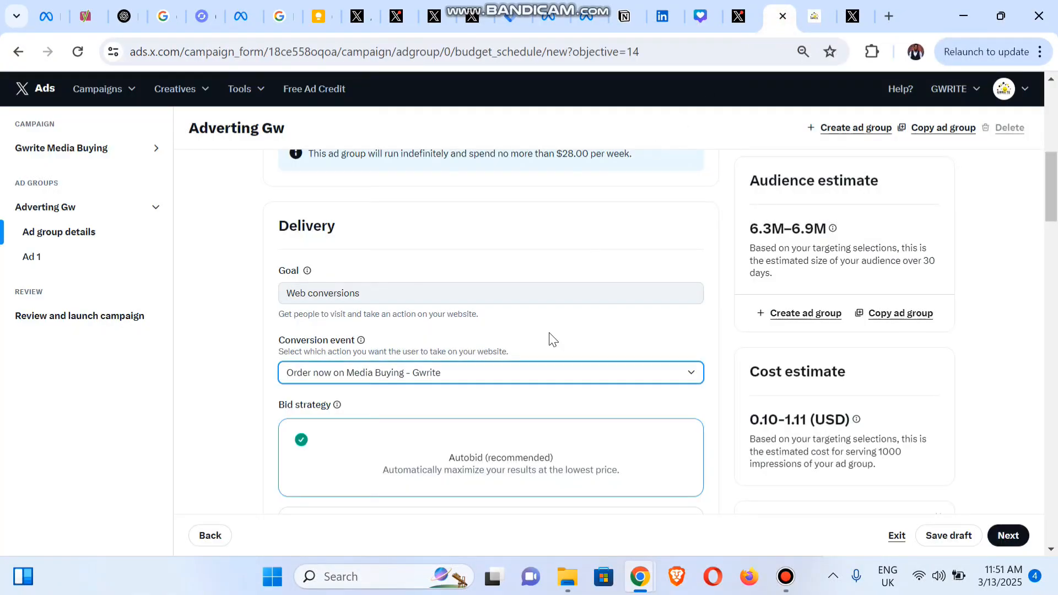
Choose Impression (recommended) as the ad group's Pay by option and check the explanation of standard pacing
left_click_drag(1051, 214, 1055, 244)
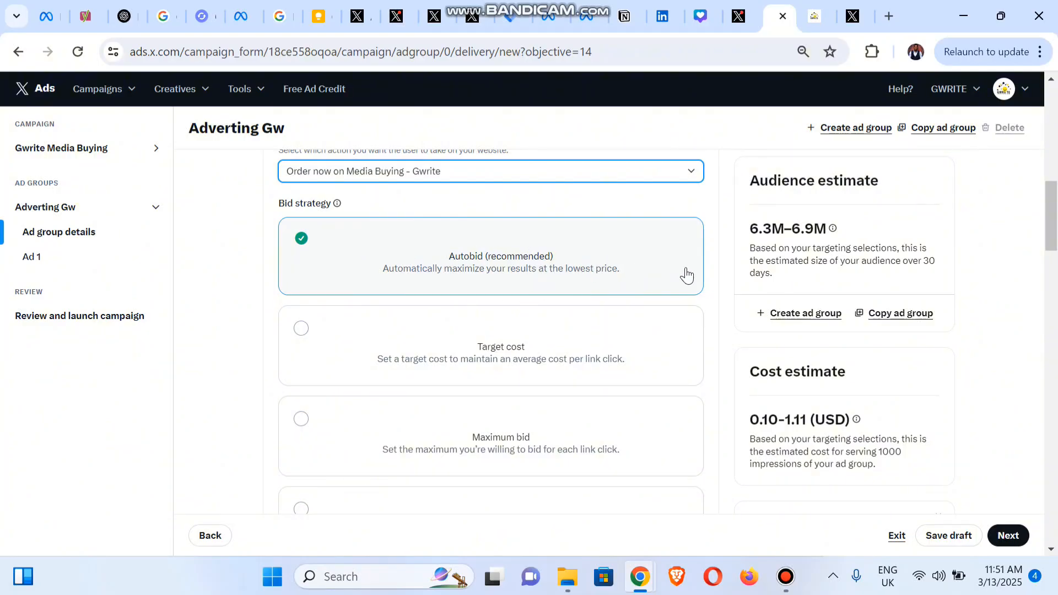
left_click_drag(1051, 232, 1053, 287)
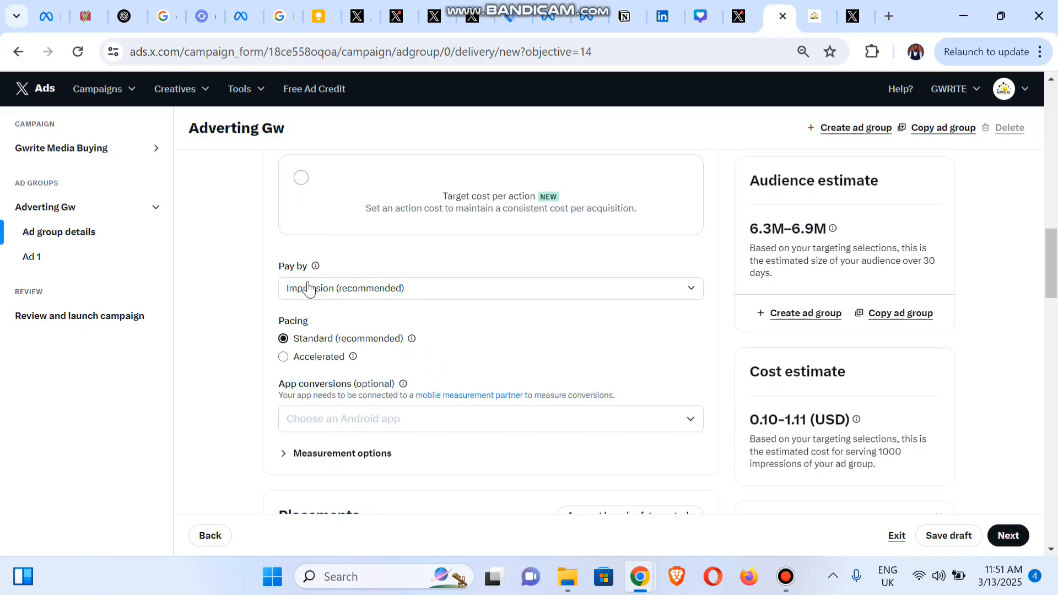
left_click(416, 292)
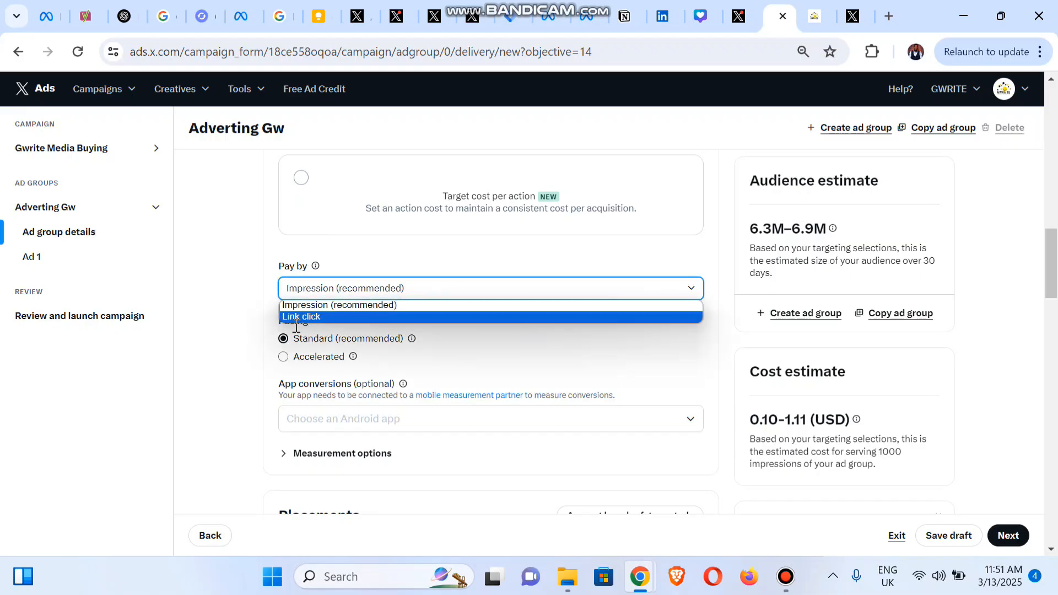
left_click(384, 304)
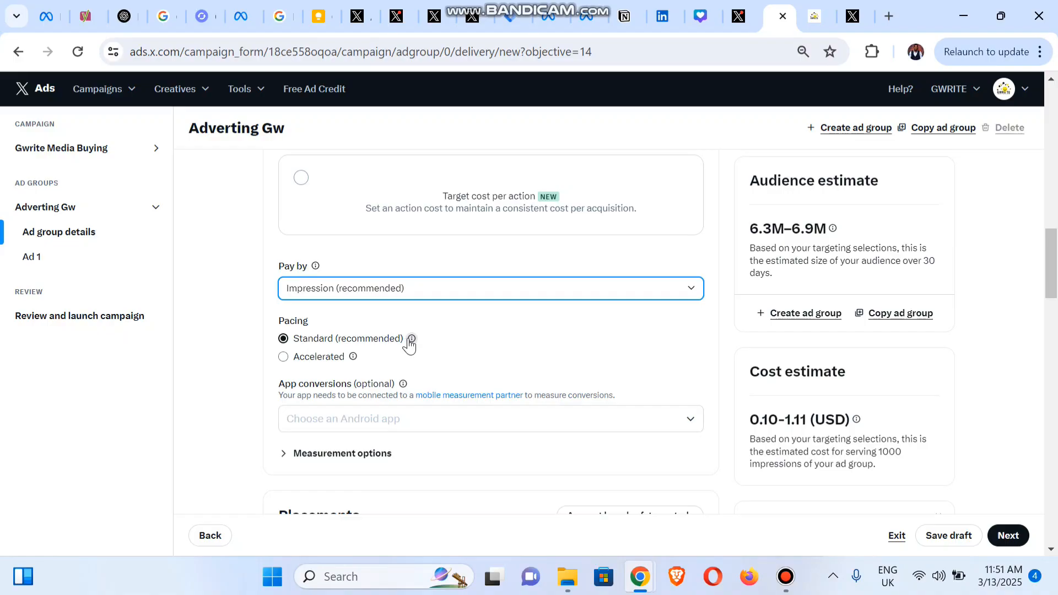
left_click(411, 339)
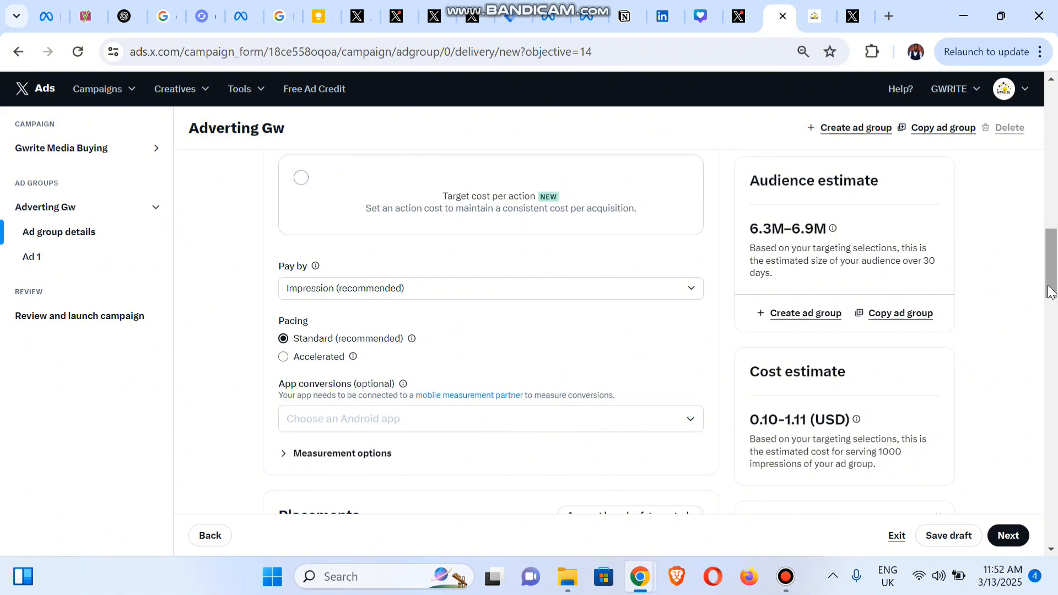
Restrict the audience demographics to an age range starting at 25, with And up as the upper limit
left_click_drag(1054, 286, 1054, 332)
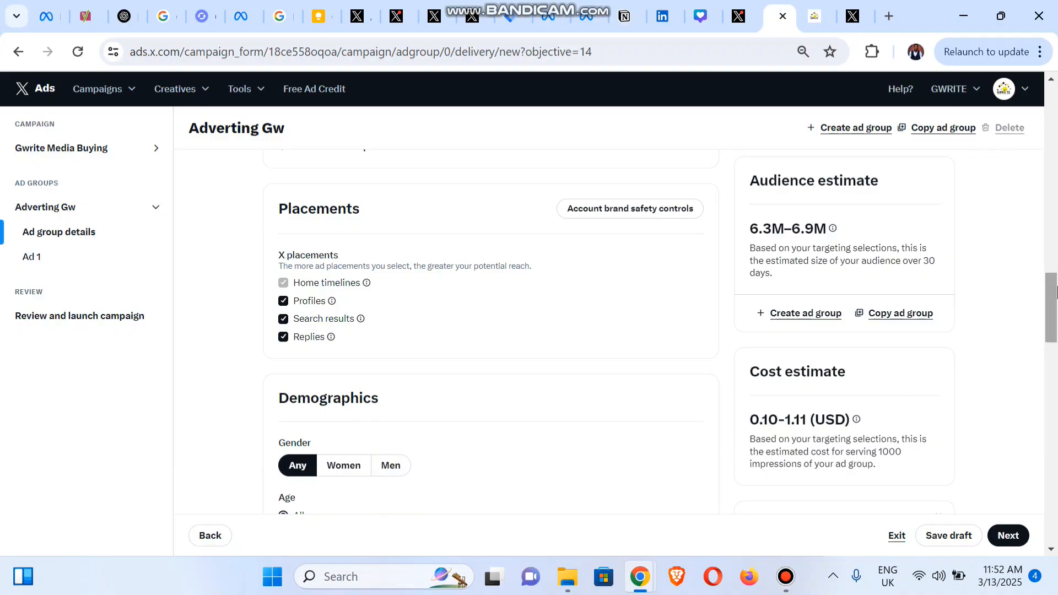
left_click_drag(1053, 297, 1053, 354)
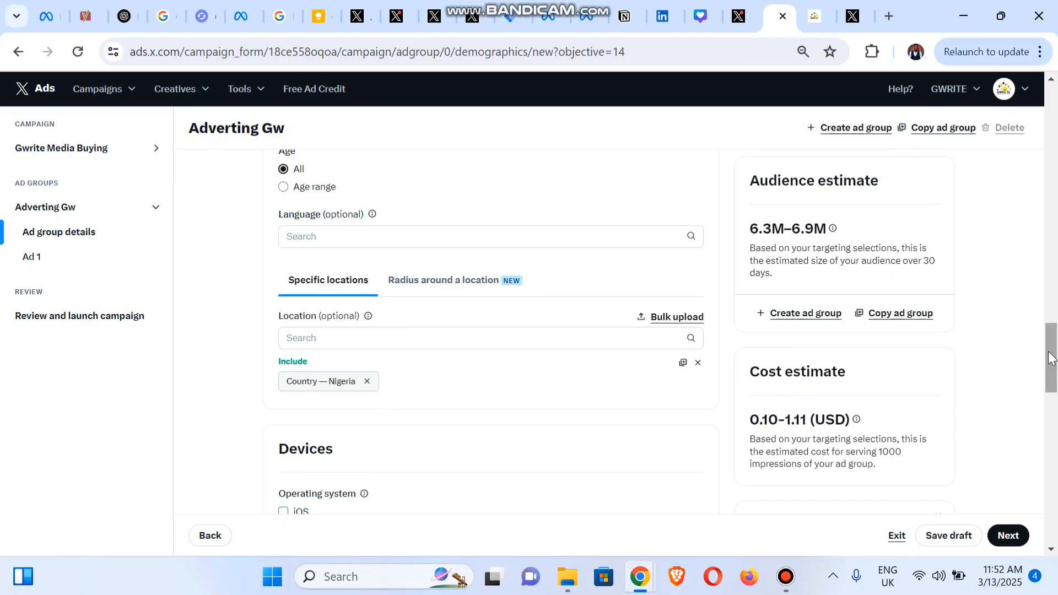
left_click_drag(1049, 353, 1049, 353)
left_click_drag(1049, 353, 1050, 342)
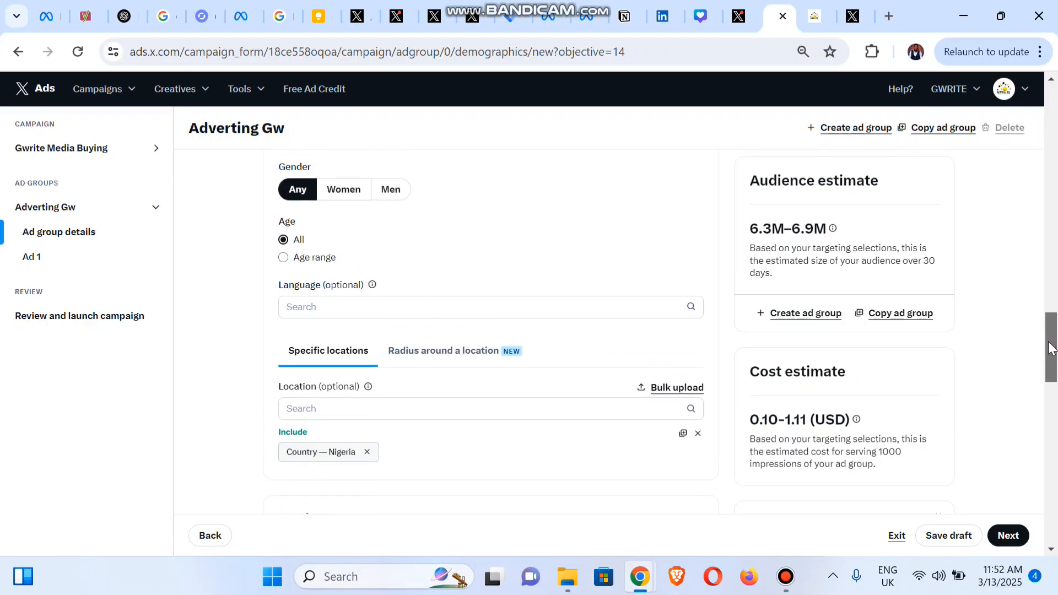
left_click(284, 258)
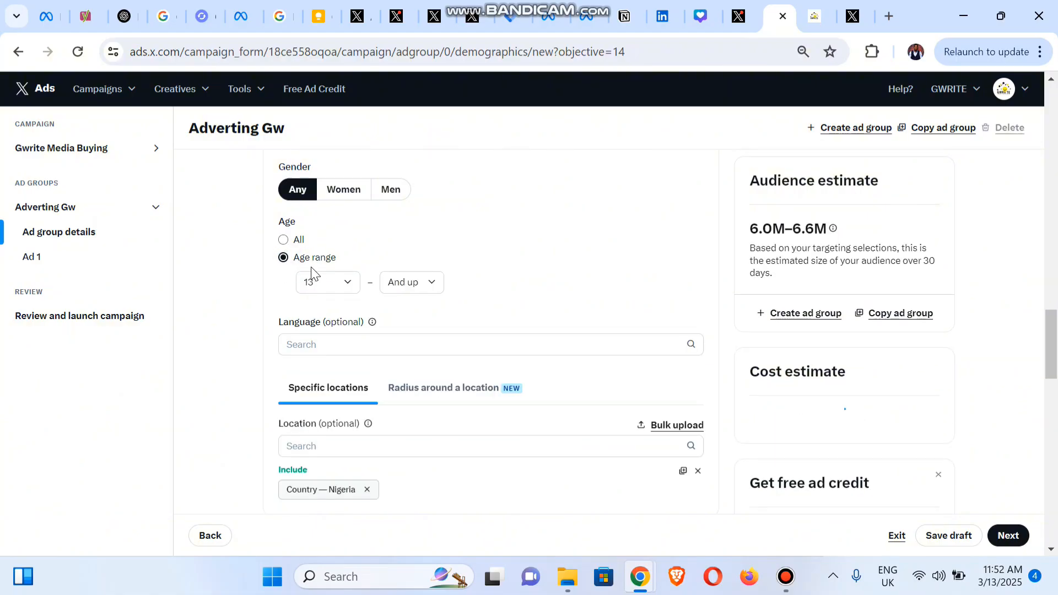
left_click(342, 281)
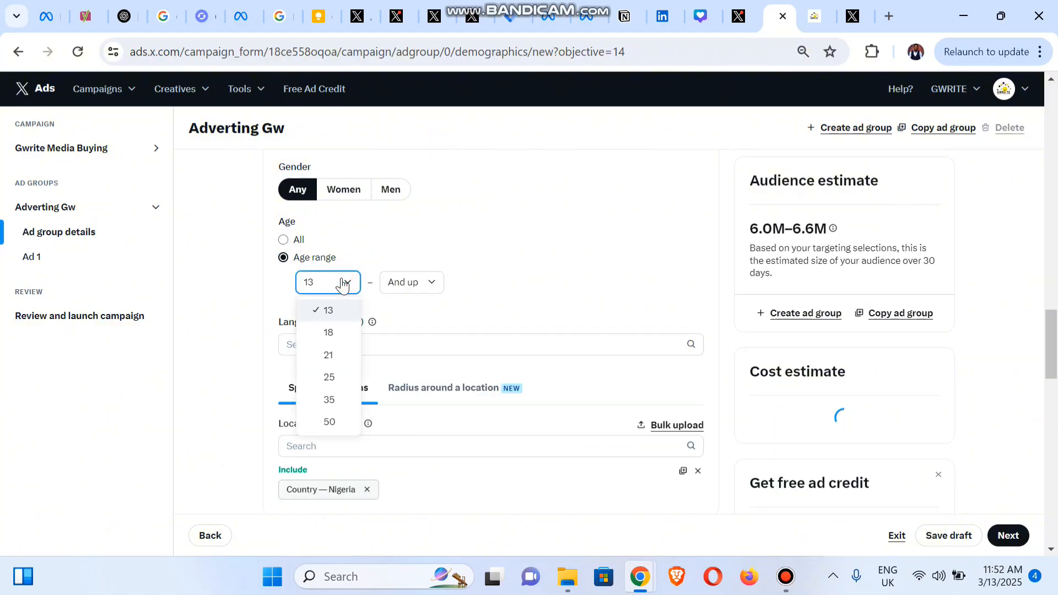
left_click(334, 375)
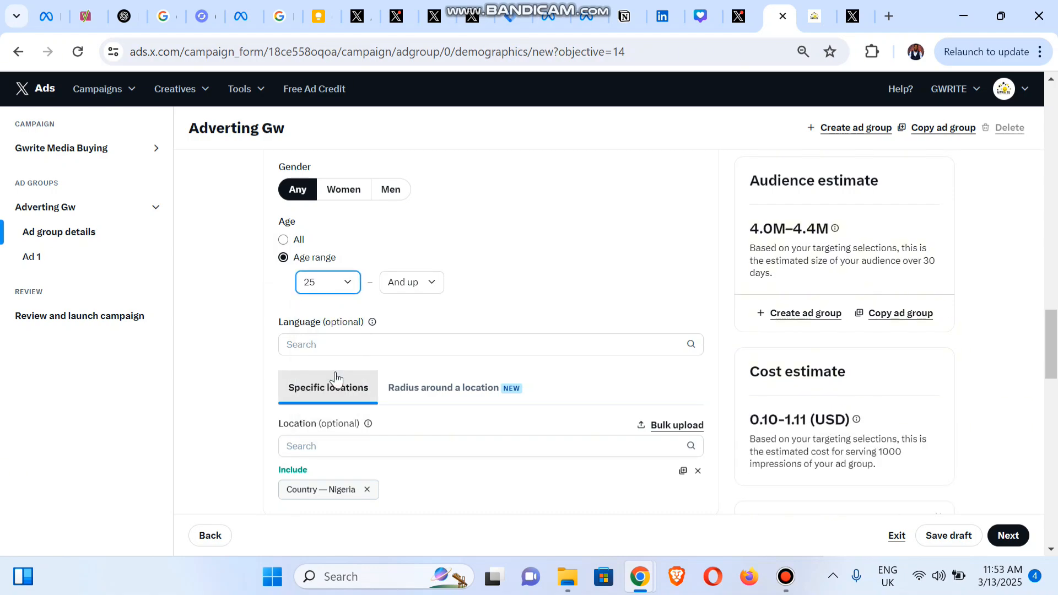
Target the iOS, Android and Desktop operating systems in the Devices section
scroll(336, 381, "down", 6)
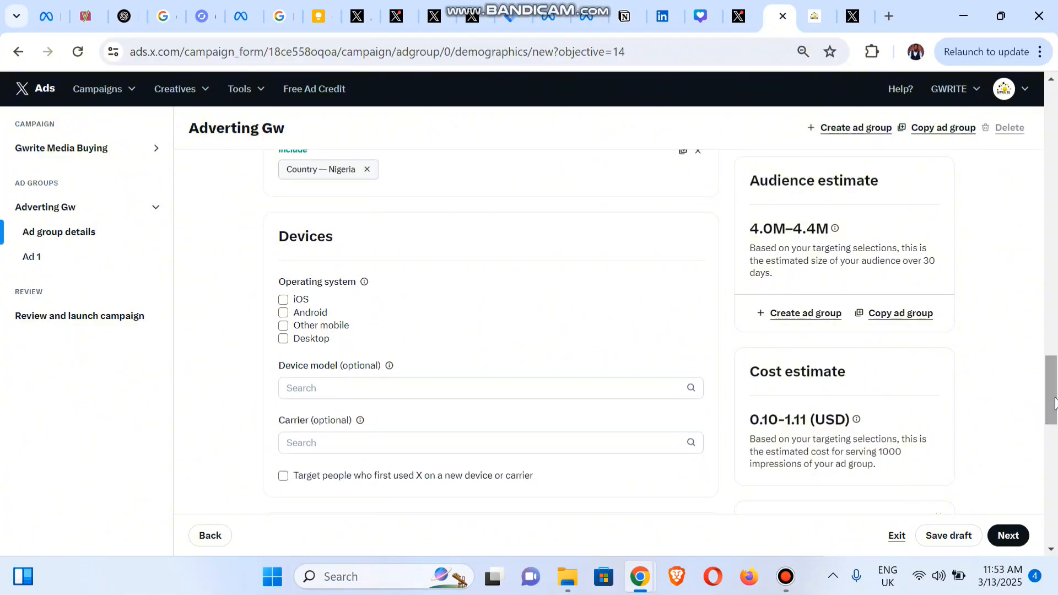
left_click(284, 299)
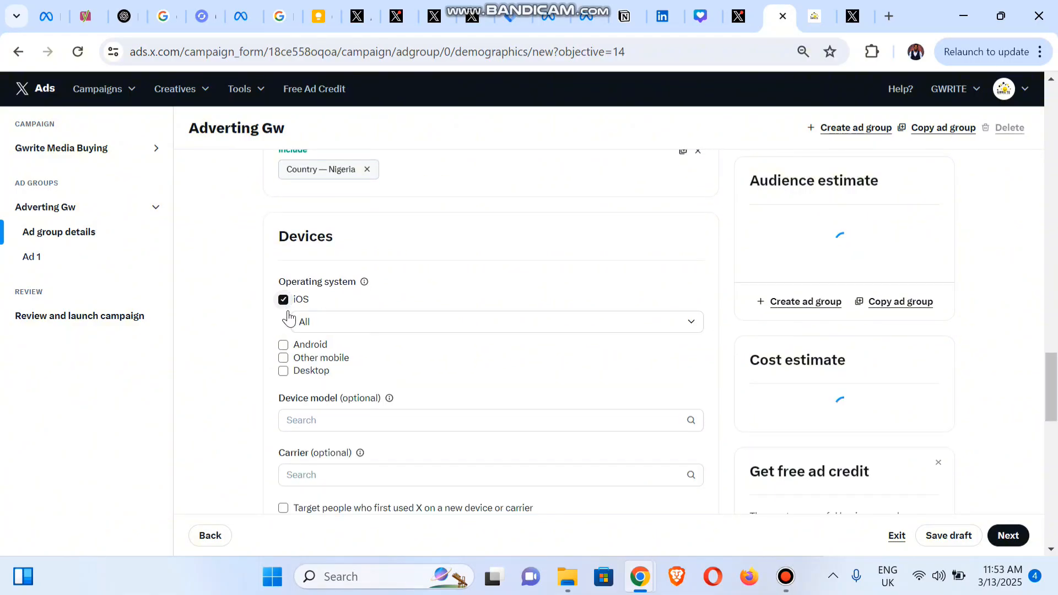
left_click(283, 345)
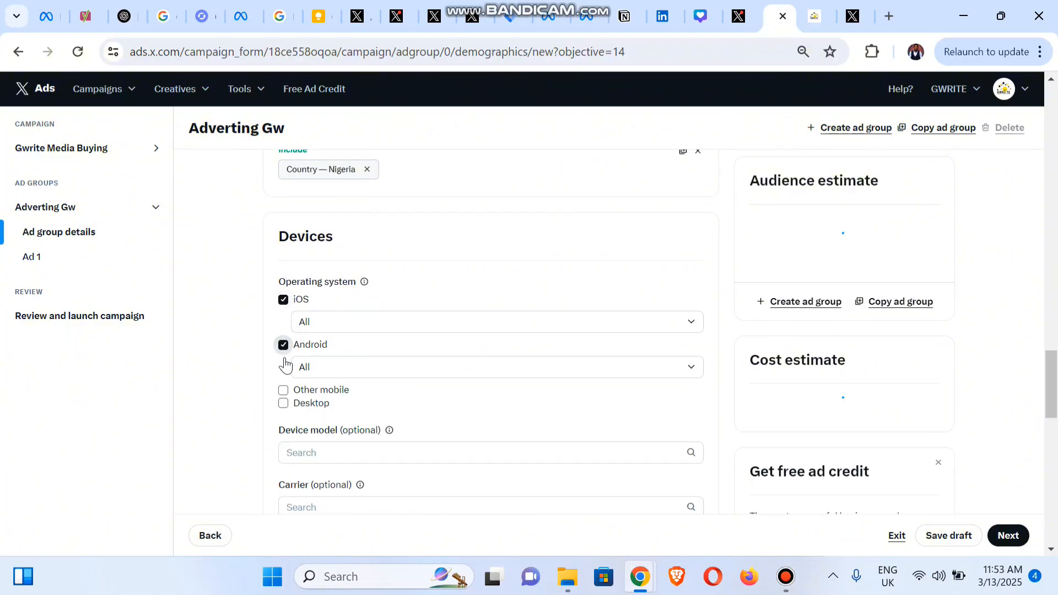
left_click(284, 404)
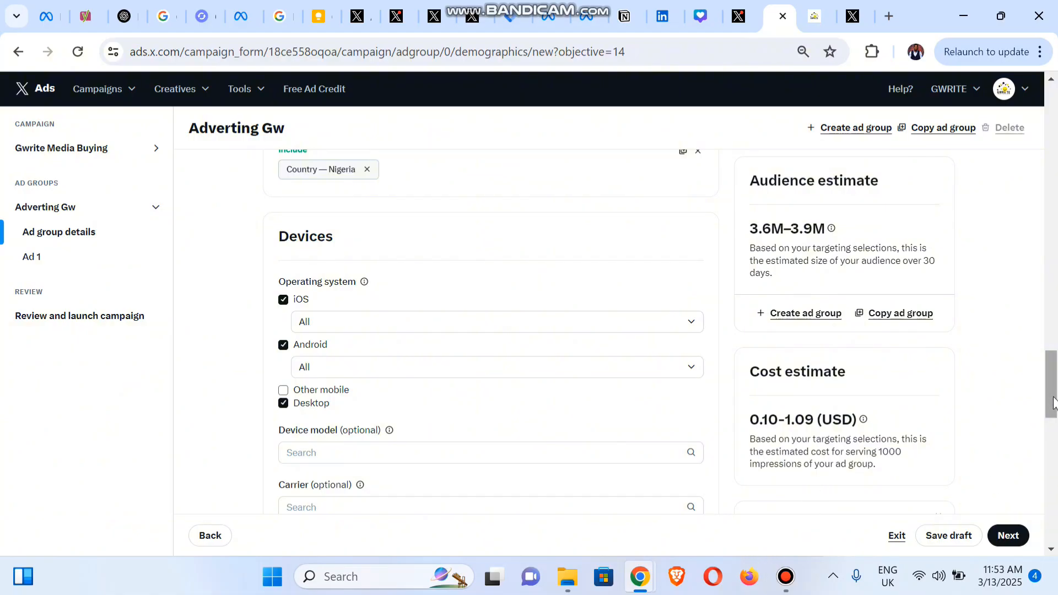
Examine the explanation of Premium subscriber targeting and the available custom audience categories in the Audiences section
left_click_drag(1054, 419, 1055, 450)
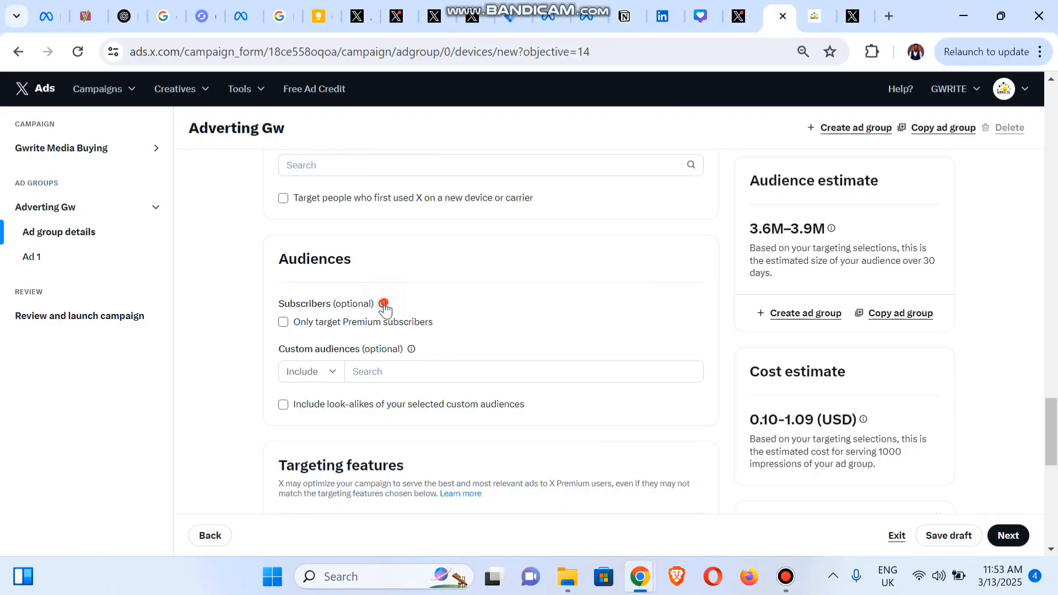
left_click(384, 303)
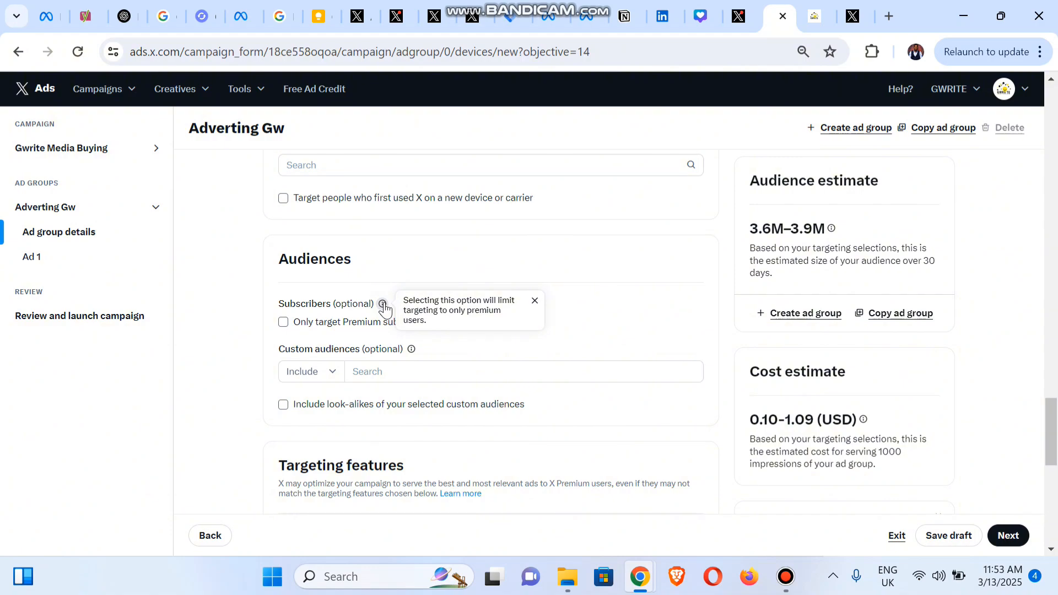
left_click(535, 301)
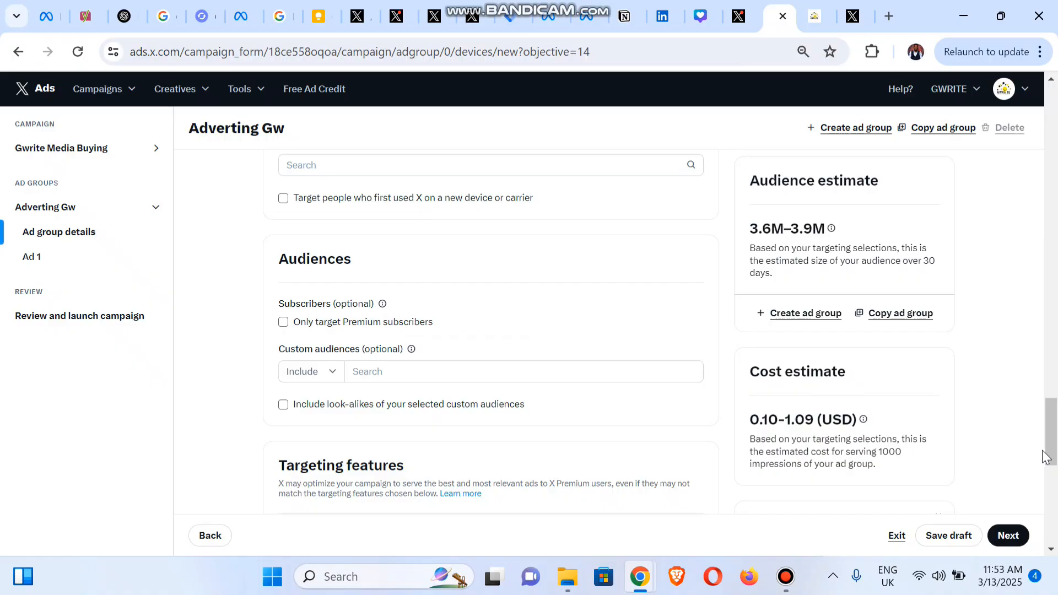
left_click(480, 379)
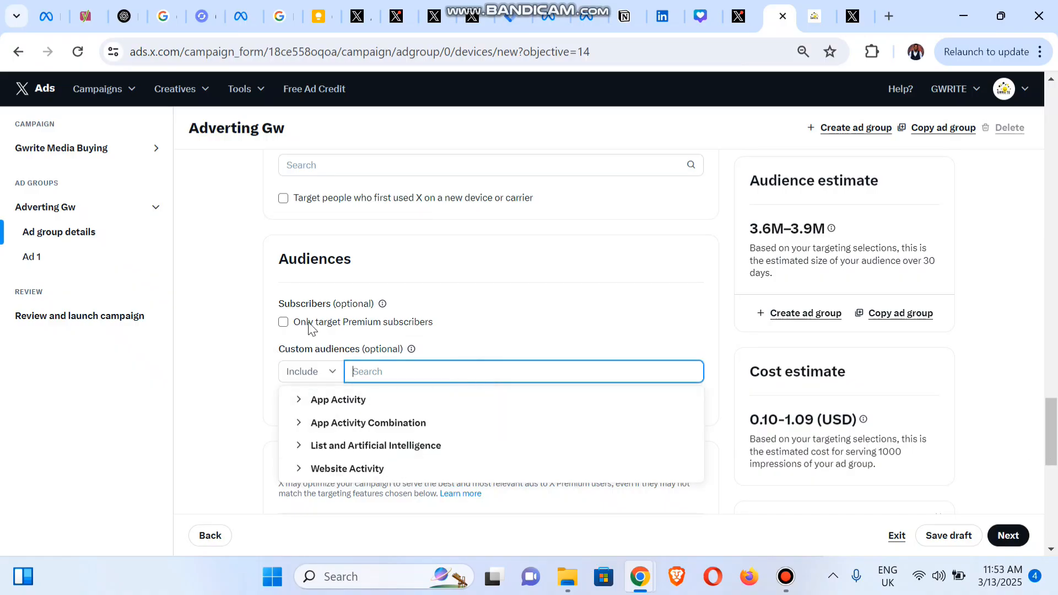
left_click(232, 354)
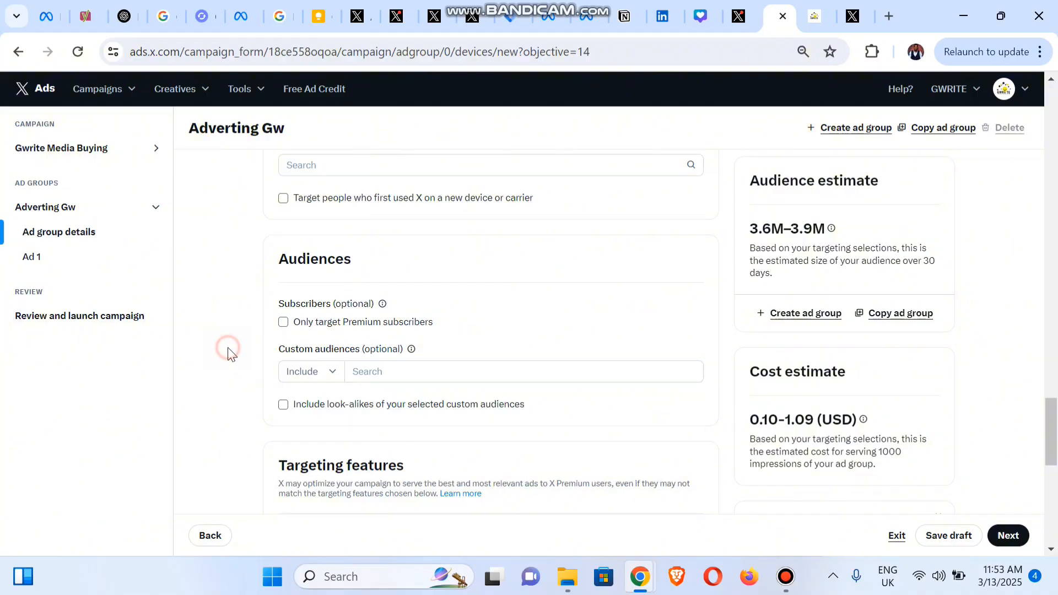
Include the keyword "buiness" in the ad group's targeting features
left_click_drag(1052, 419, 1057, 460)
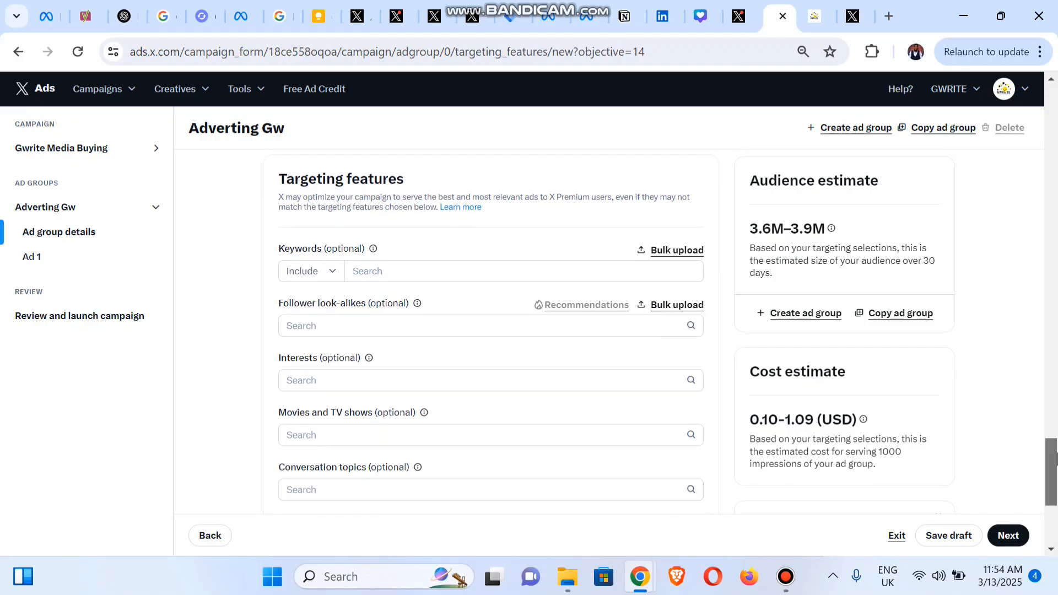
left_click(360, 270)
type("bu")
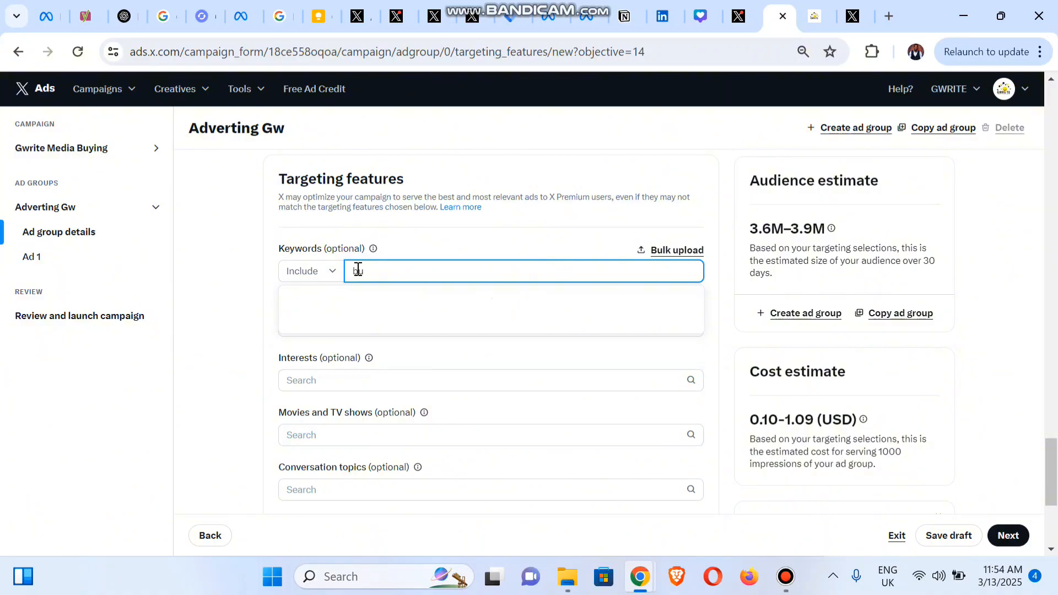
type("iness")
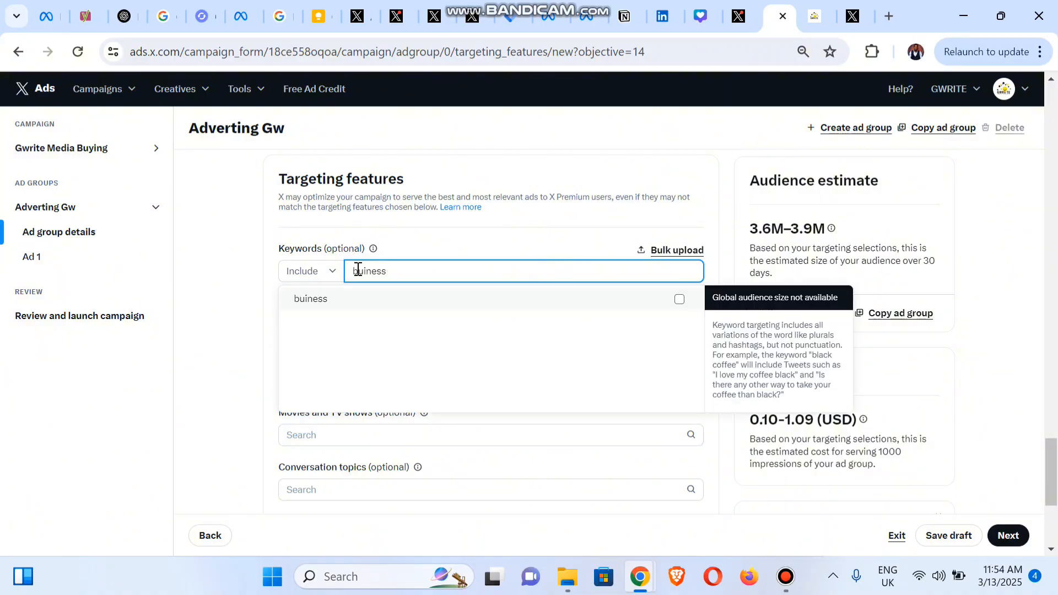
left_click(680, 299)
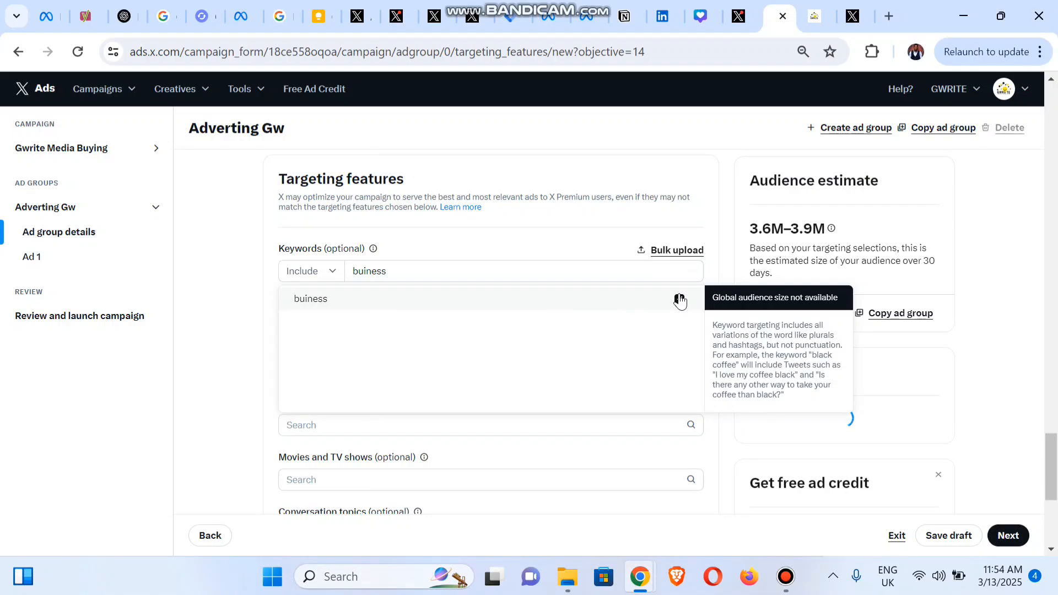
Include the keyword "business owner" in the ad group's targeting and remove the misspelled keyword "buiness"
left_click(512, 272)
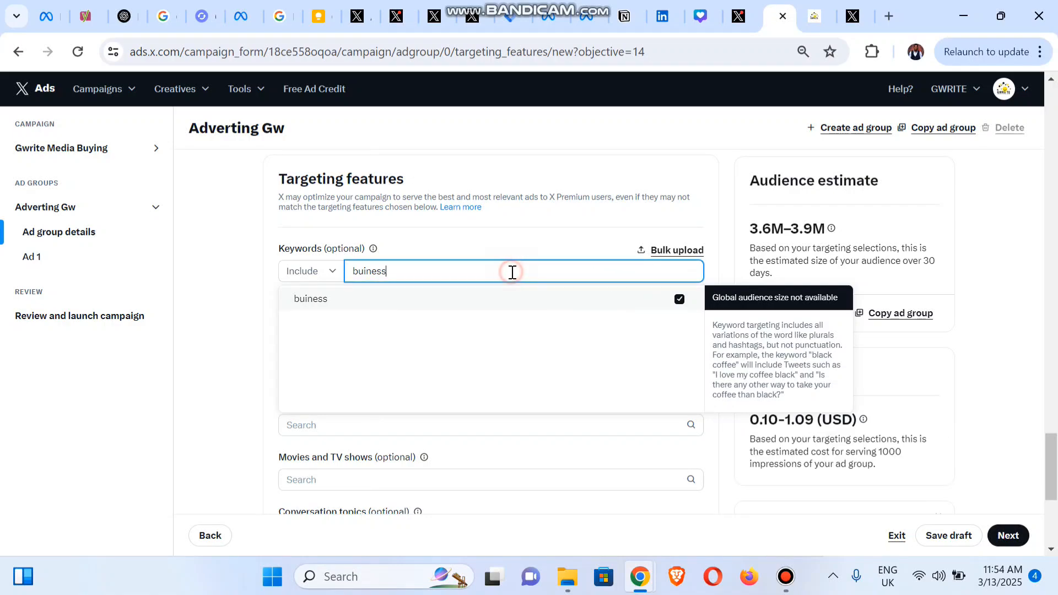
key("ctrl+a")
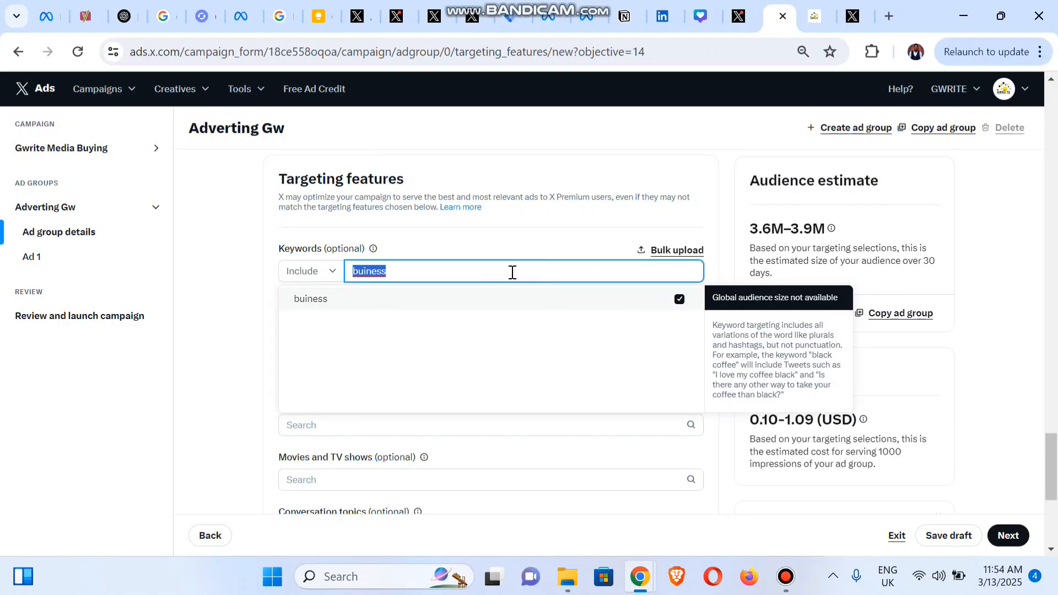
type("busines")
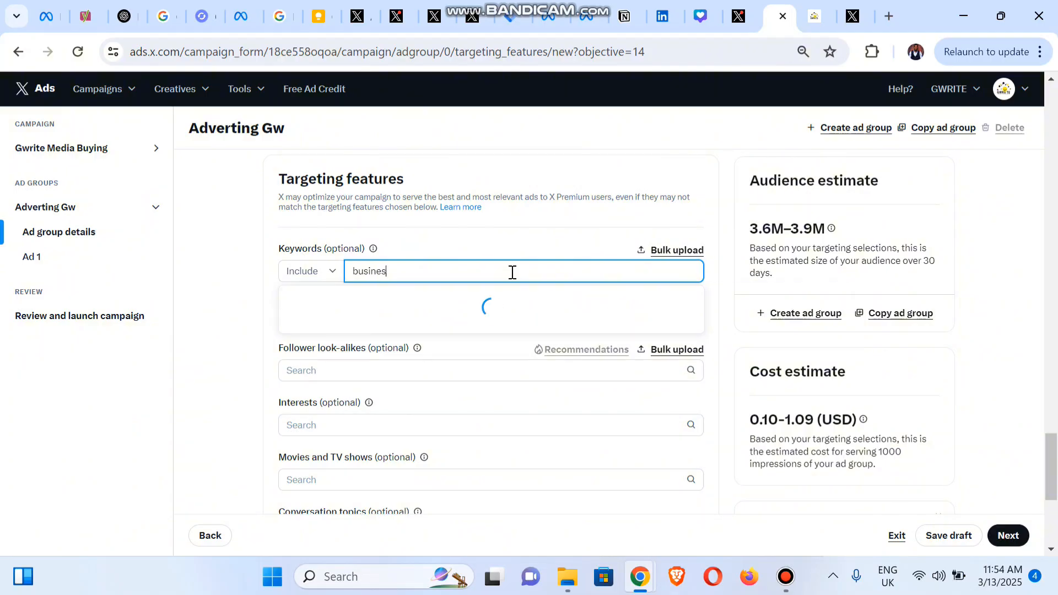
type("s owner")
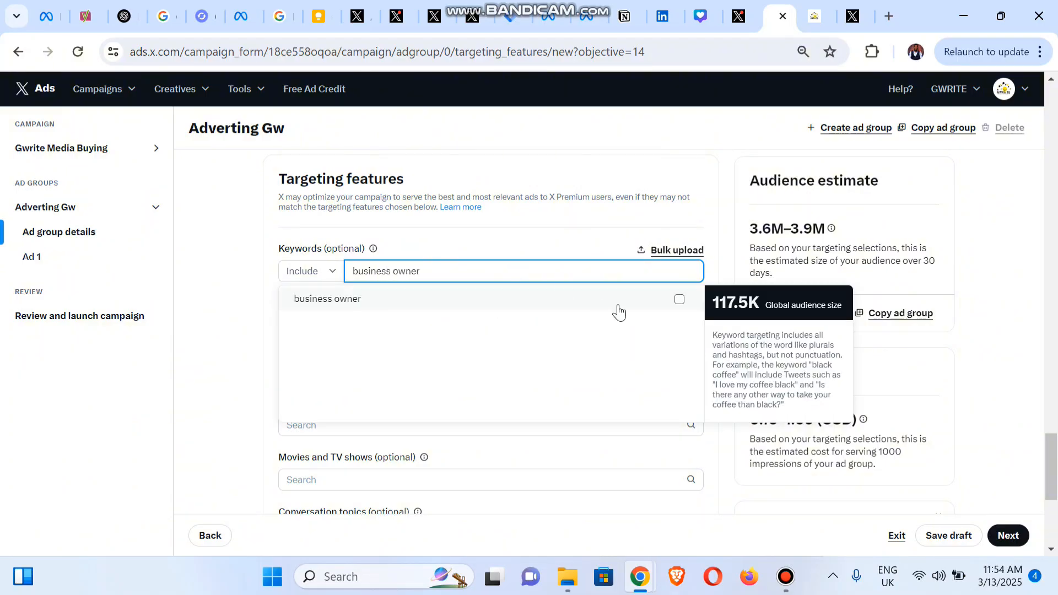
left_click(651, 303)
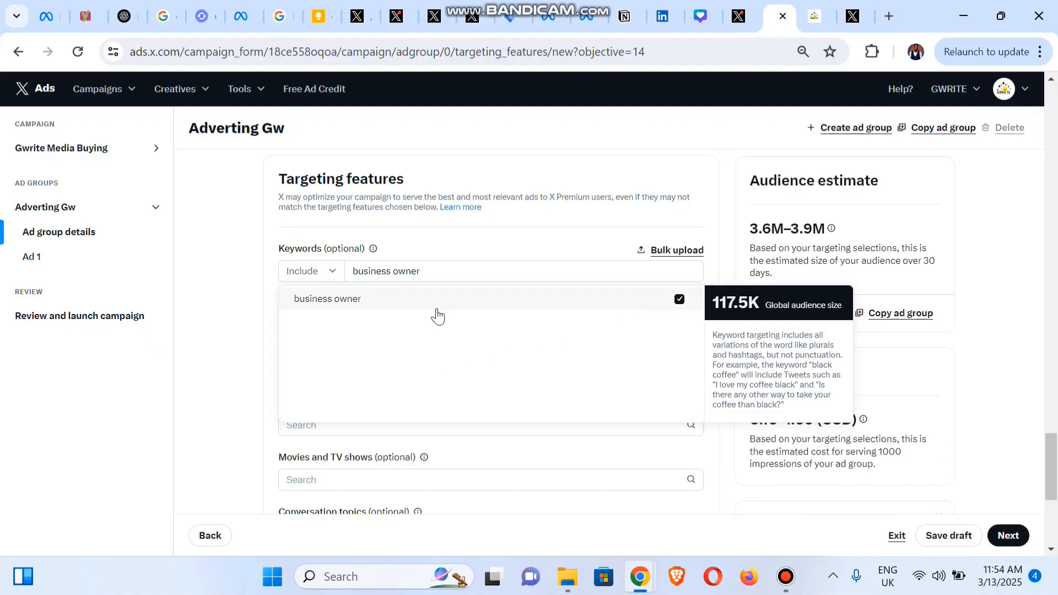
left_click(488, 236)
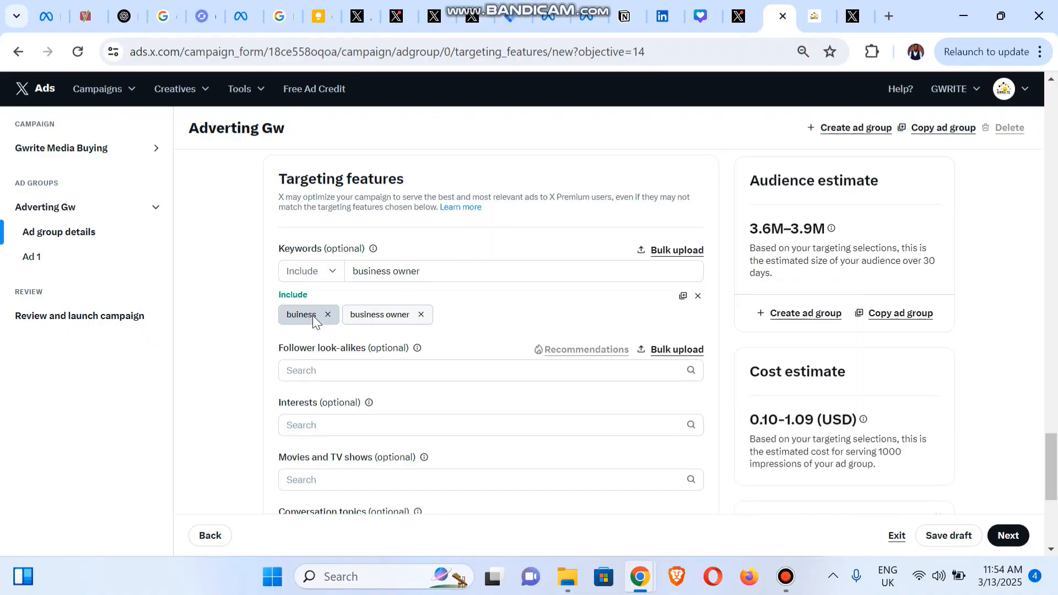
left_click(328, 314)
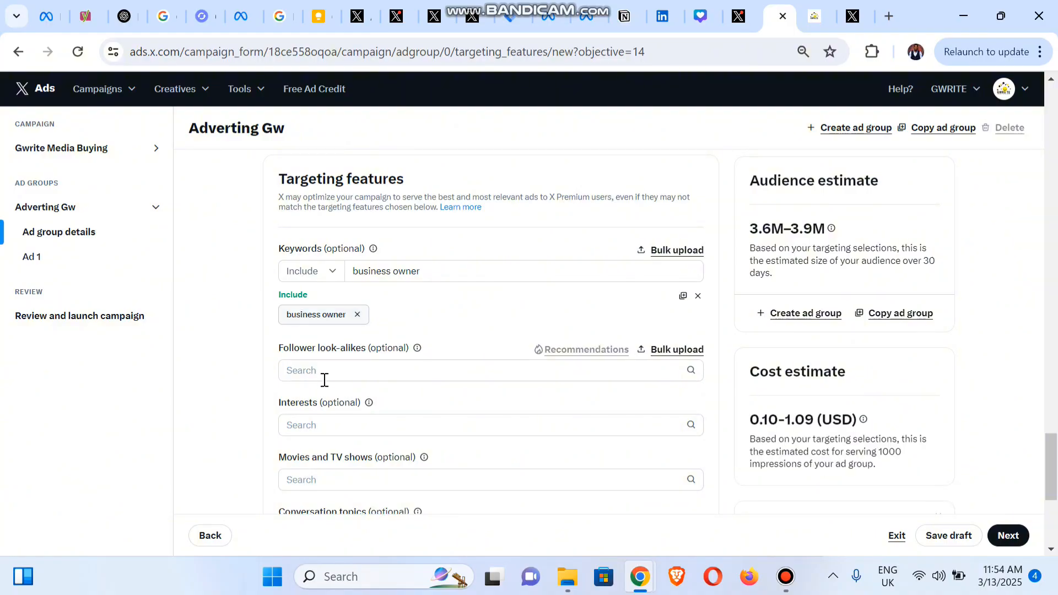
Search the interests for "business" and include Business — Advertising, Business — Biotech and biomedical, and Books and literature — Business and finance
left_click(327, 419)
type("b")
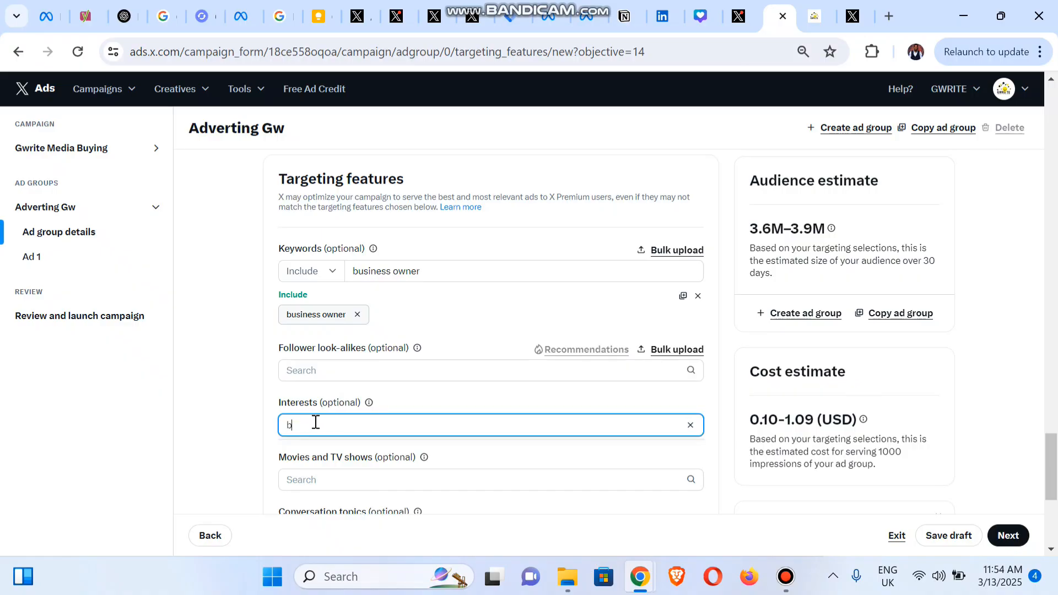
type("usiness")
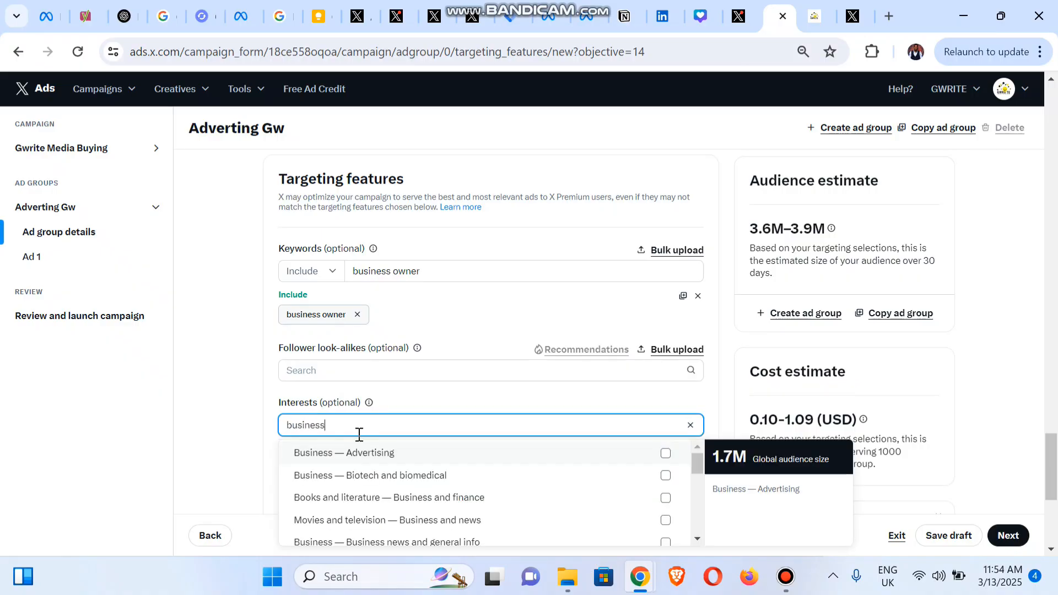
left_click(666, 455)
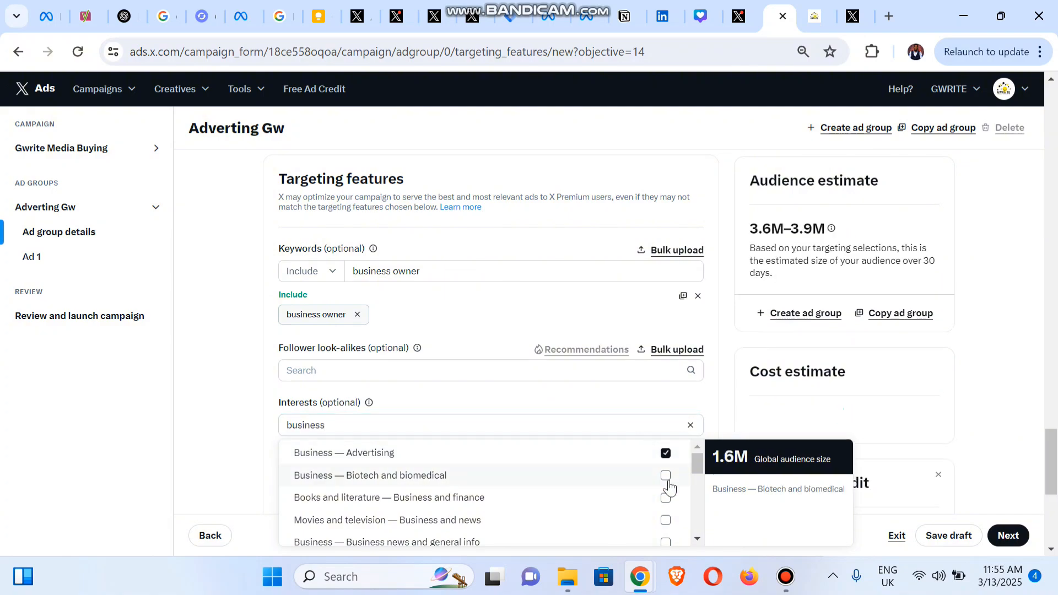
left_click(667, 482)
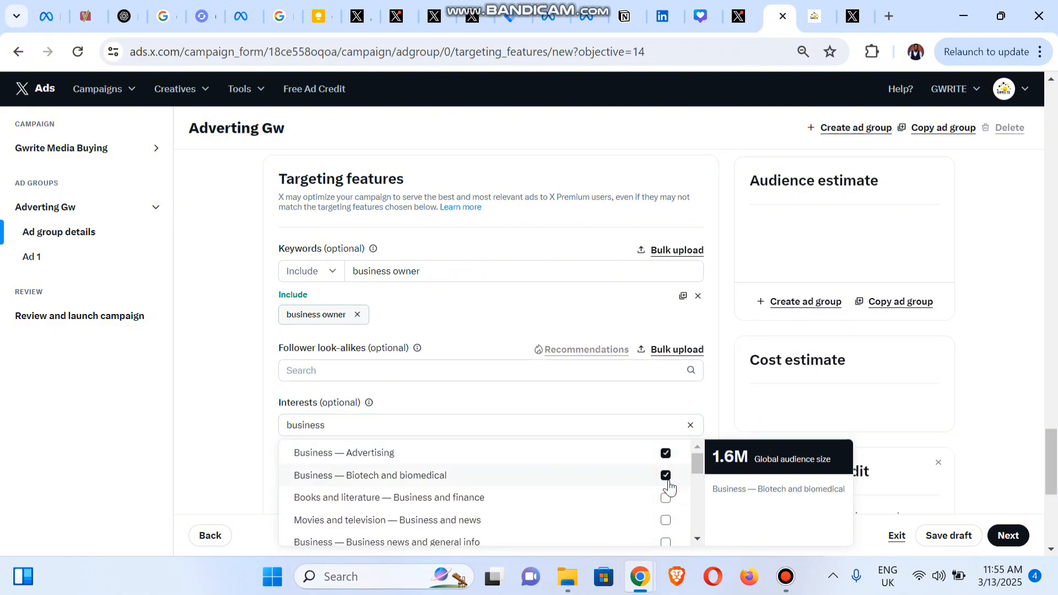
left_click(667, 499)
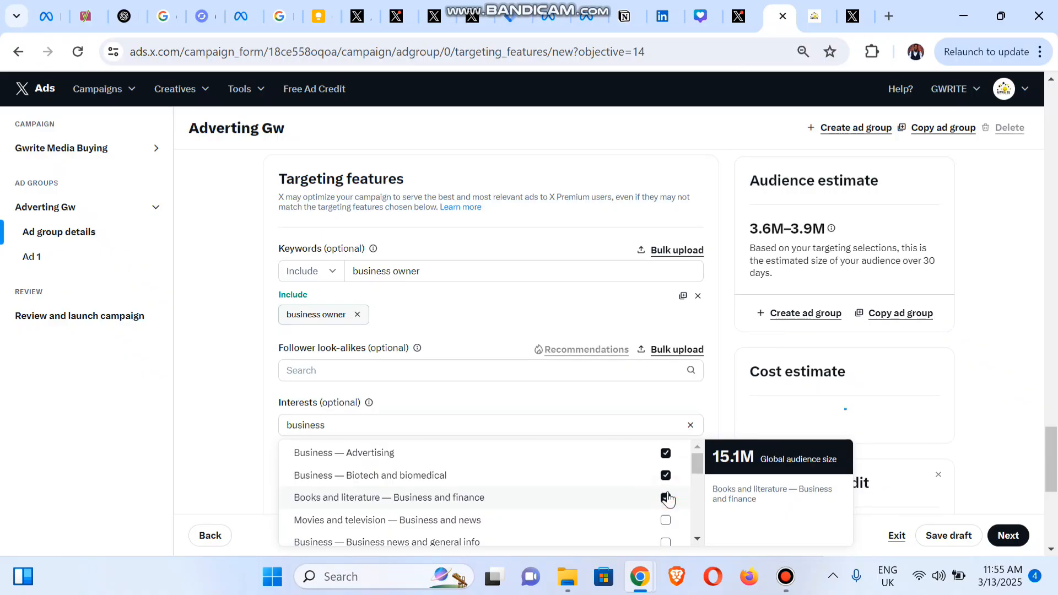
Add the interests Business — Business software, Business — Entrepreneurship, Travel — Business travel and Business — Government to the targeting
left_click_drag(700, 467, 699, 486)
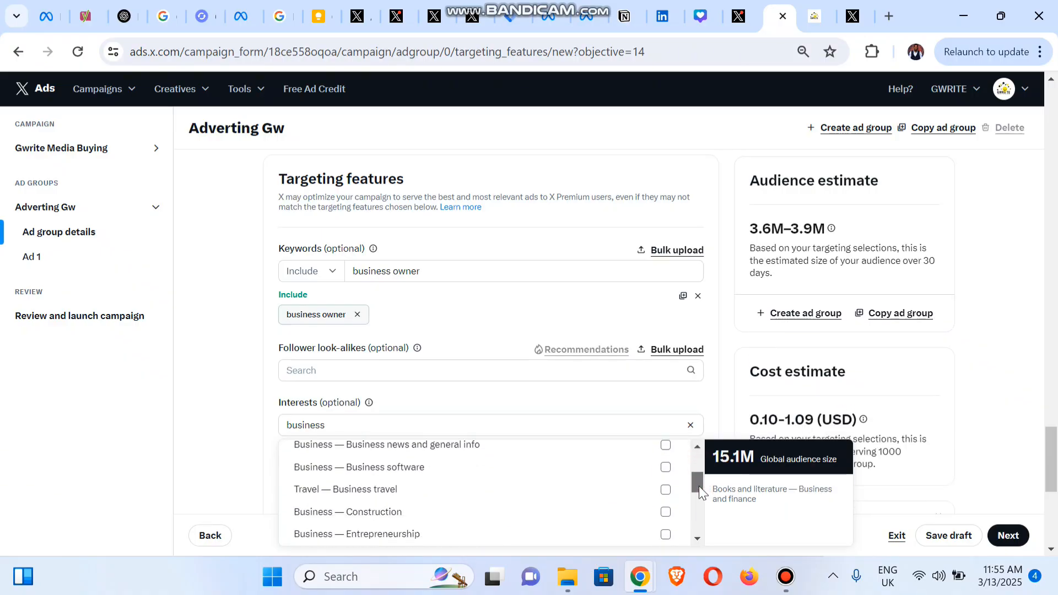
left_click(666, 467)
left_click(667, 533)
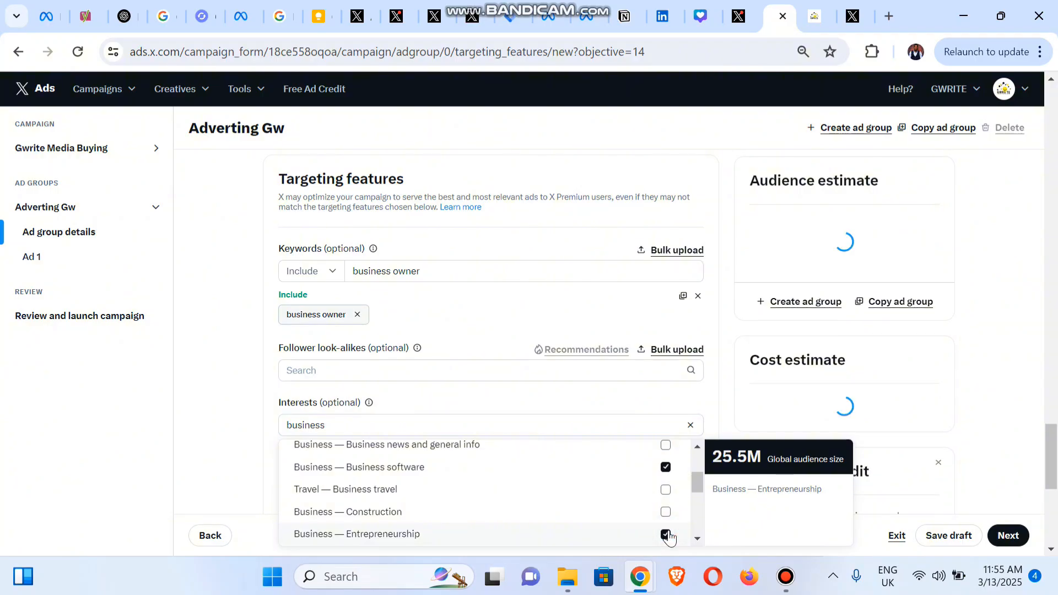
left_click(666, 490)
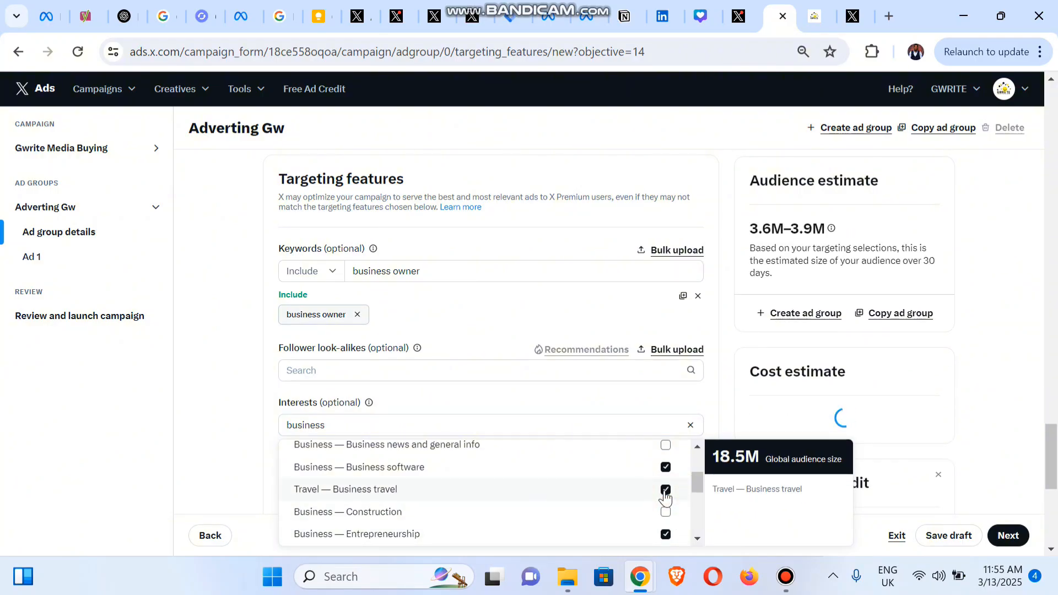
left_click_drag(697, 482, 697, 502)
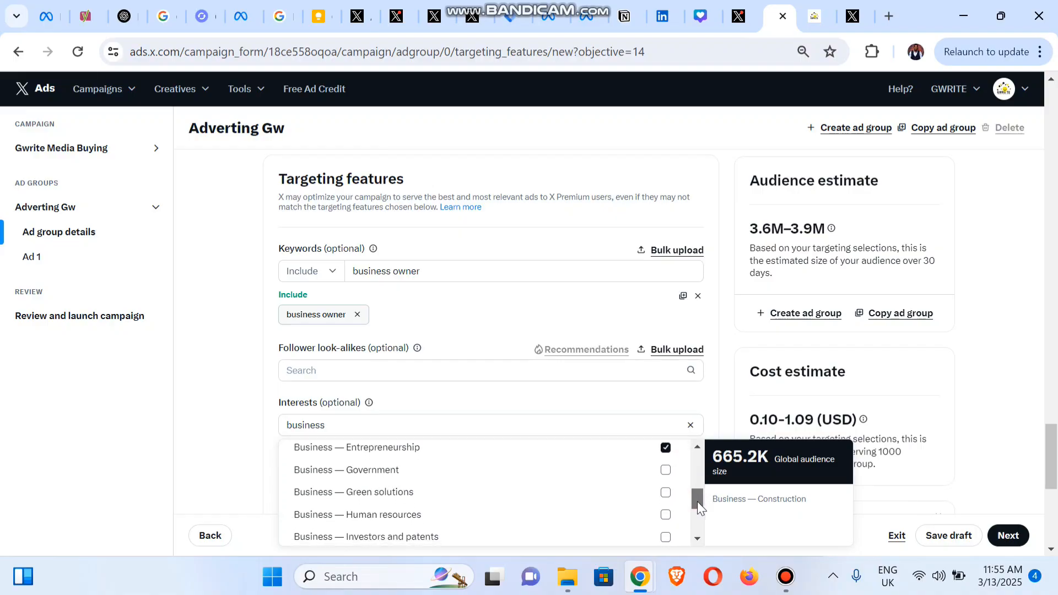
left_click(666, 470)
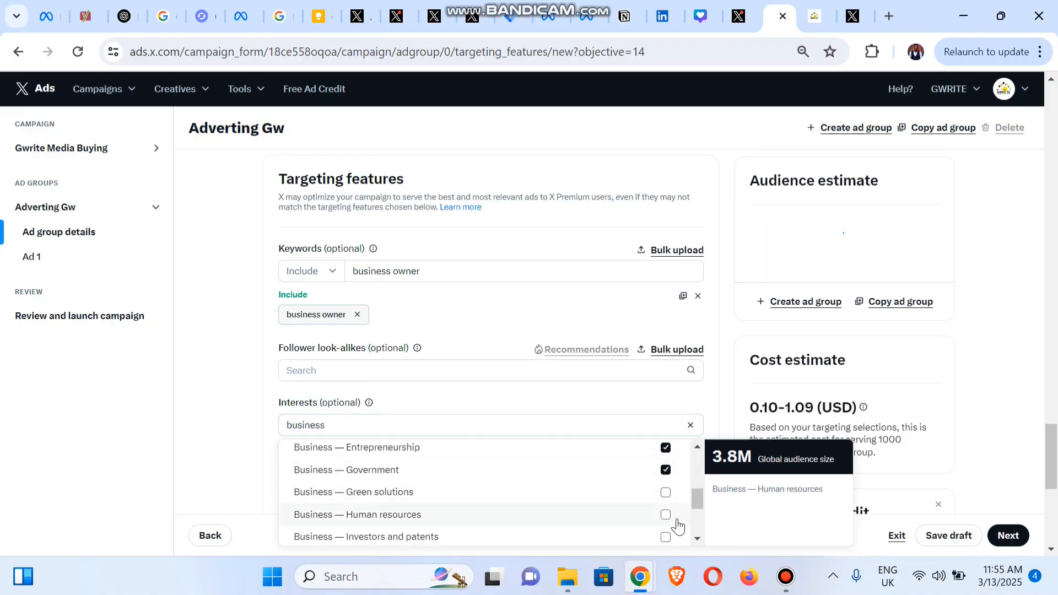
Add the interests Business — Marketing, Business — Small business and Business — Technology, and close the interest suggestions
left_click_drag(699, 495, 699, 514)
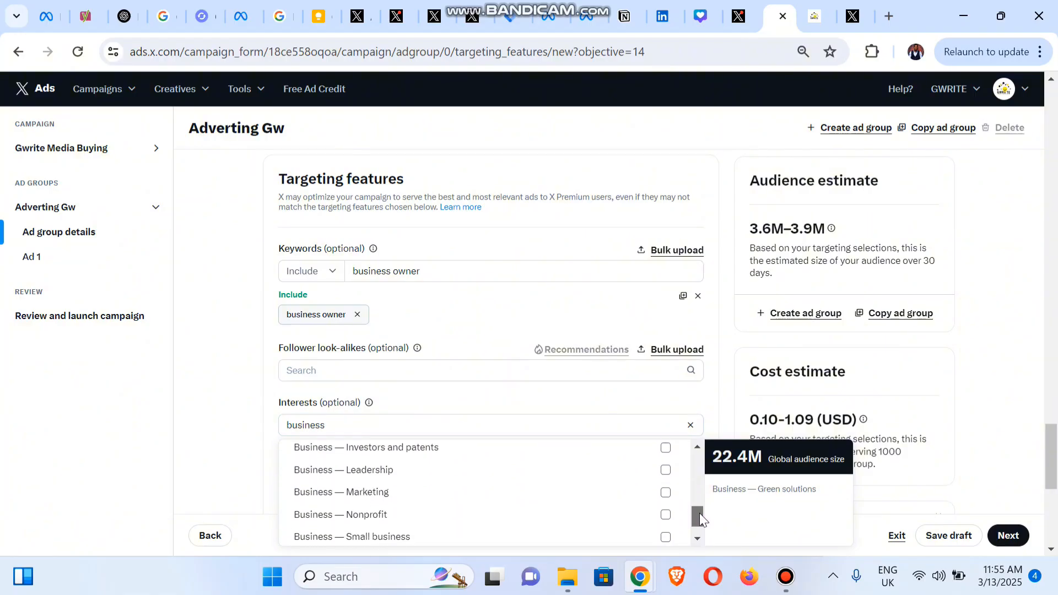
left_click(666, 492)
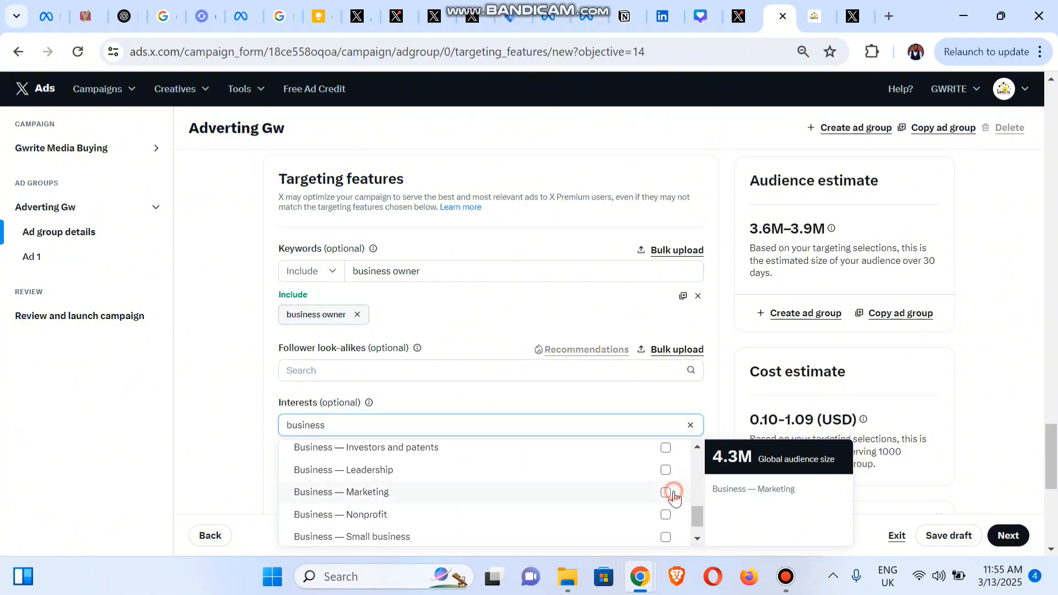
left_click(666, 537)
left_click_drag(692, 519, 696, 533)
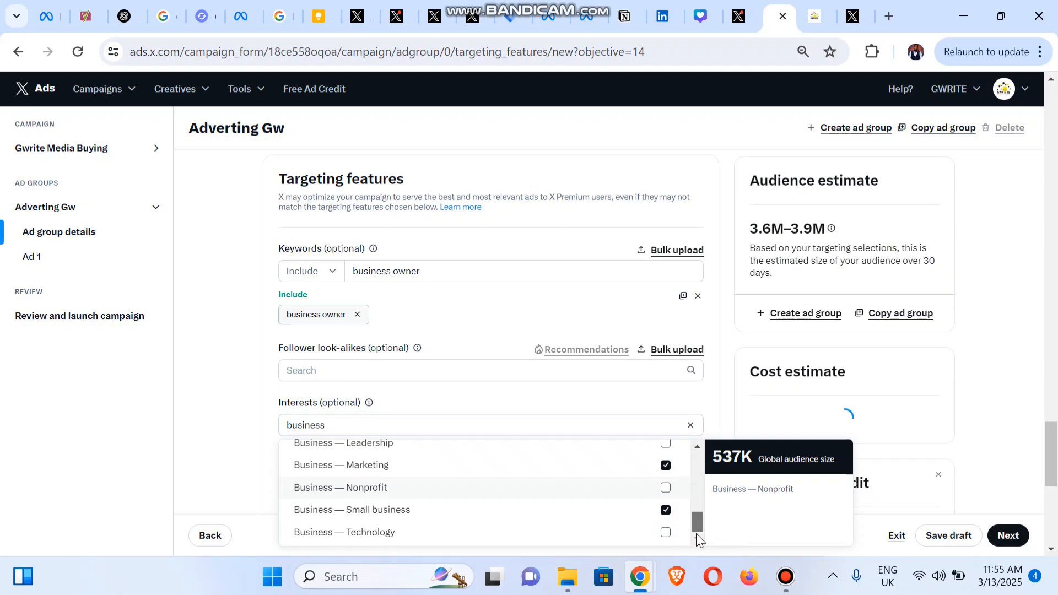
left_click(666, 533)
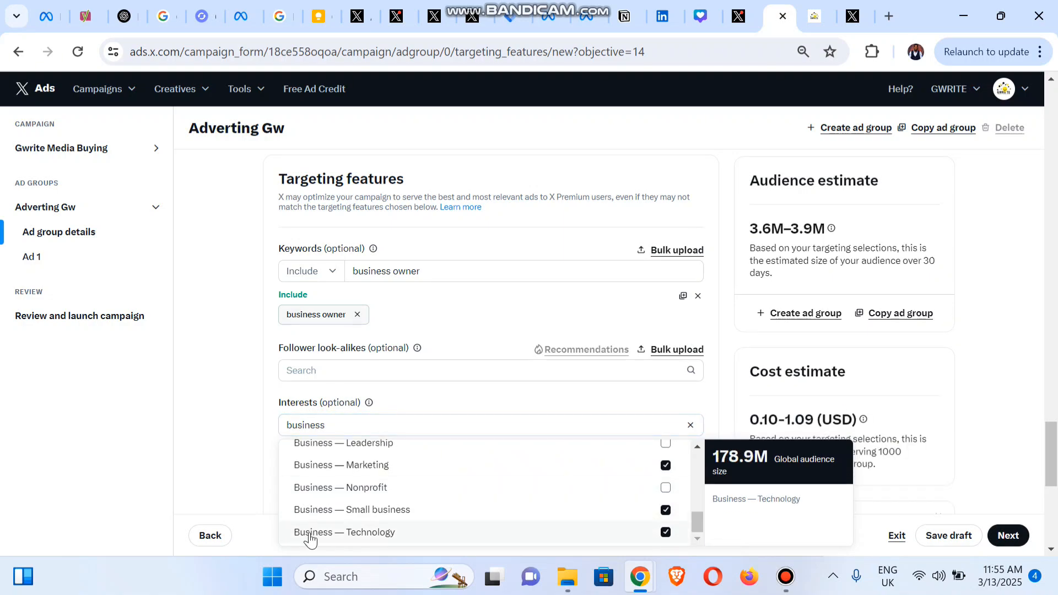
left_click(215, 441)
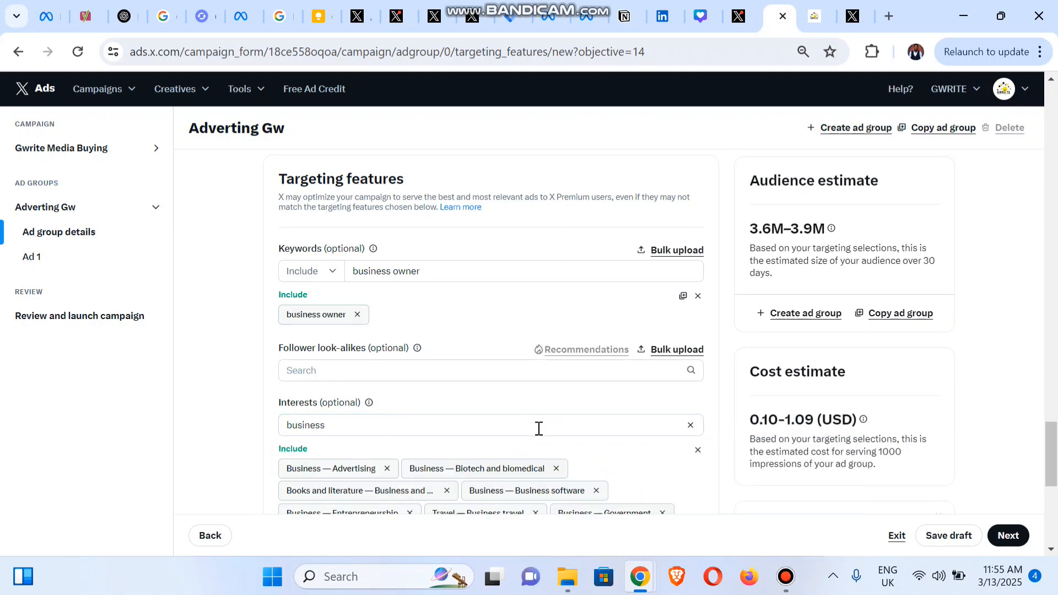
Search the conversation topics for "ads" and include Product - Google Ads and Product - Facebook Ads
left_click_drag(1055, 426, 1055, 476)
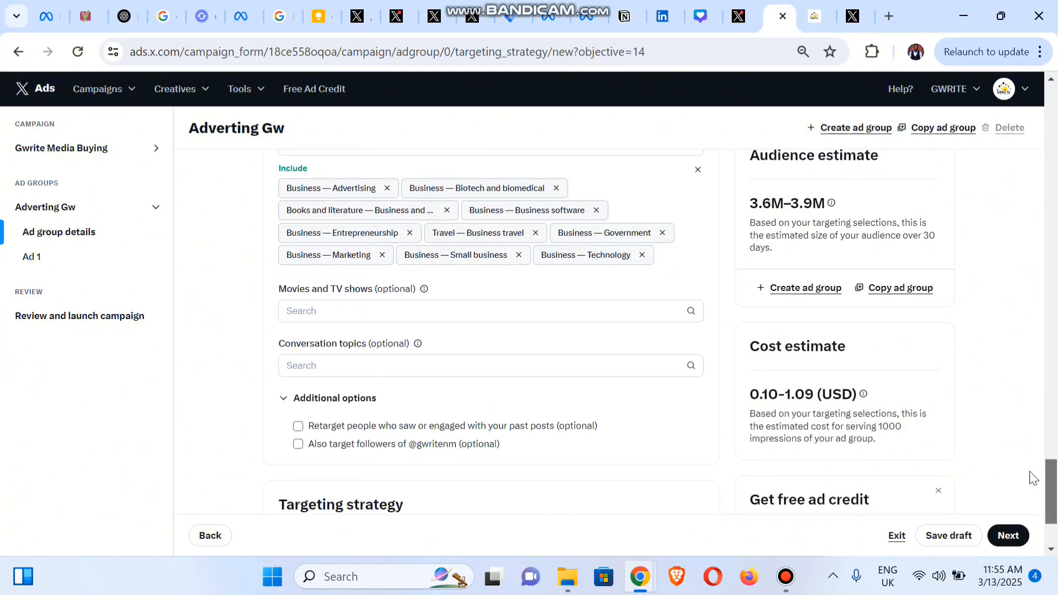
left_click(422, 354)
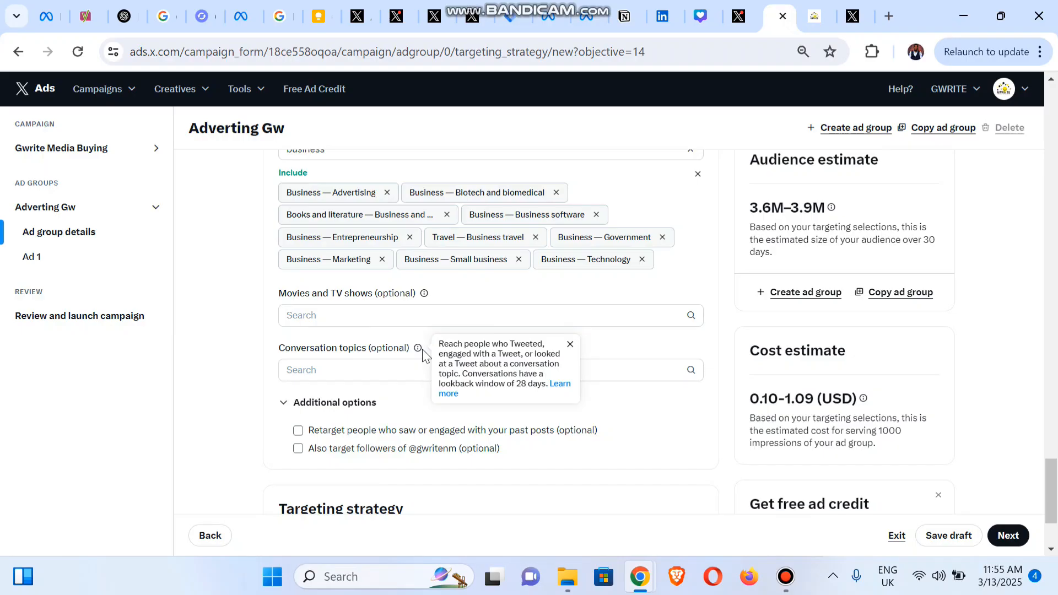
left_click(403, 373)
type("ads")
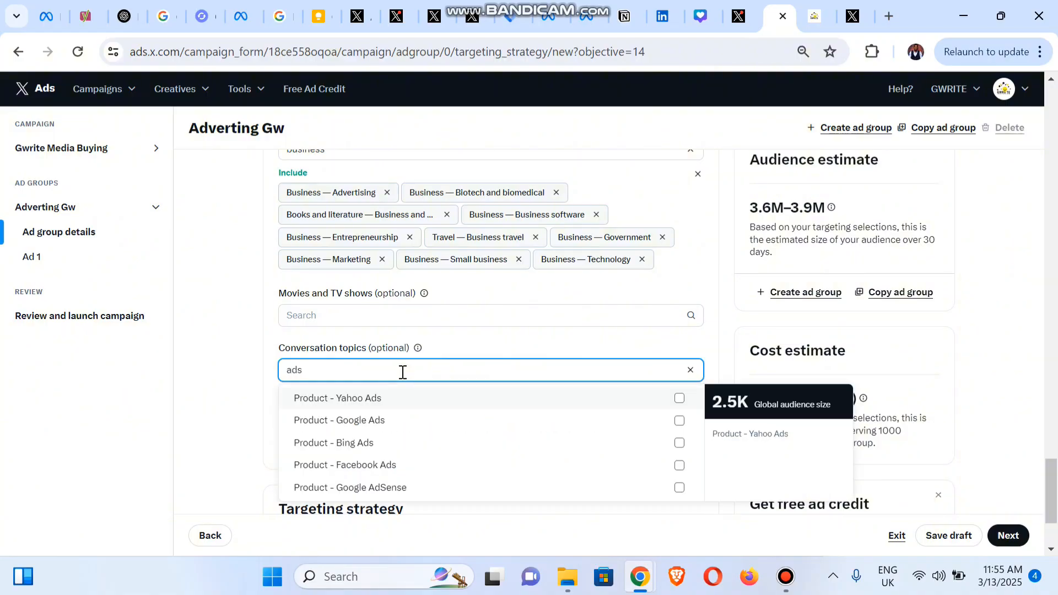
left_click(679, 425)
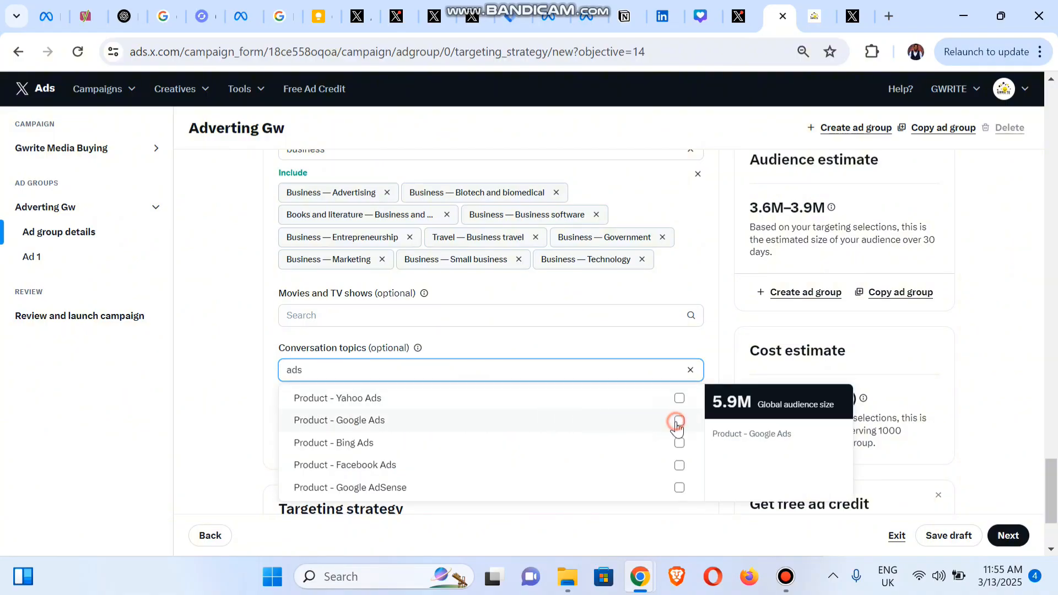
left_click(680, 467)
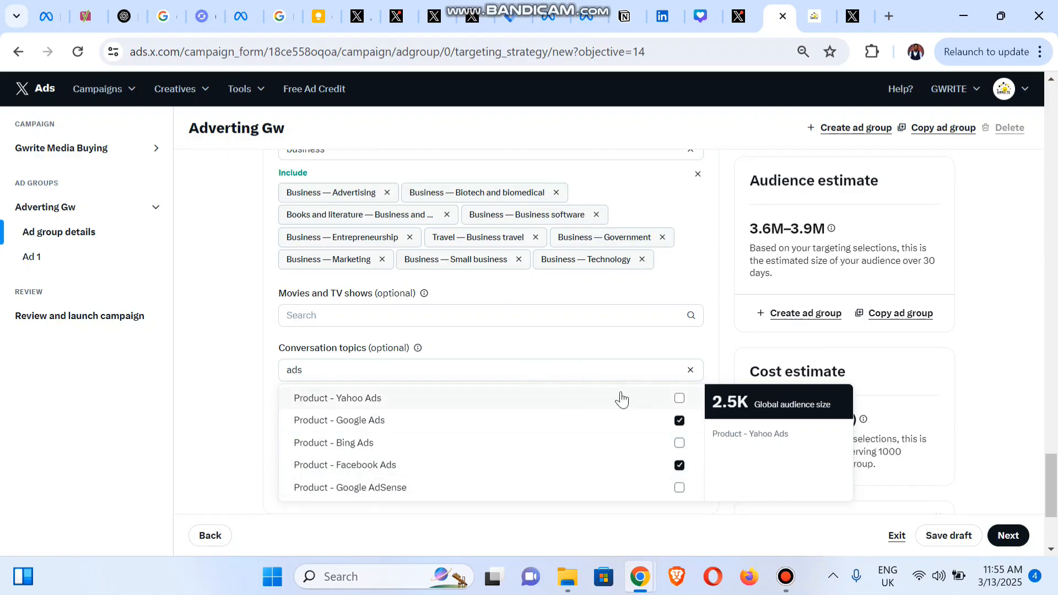
left_click(666, 347)
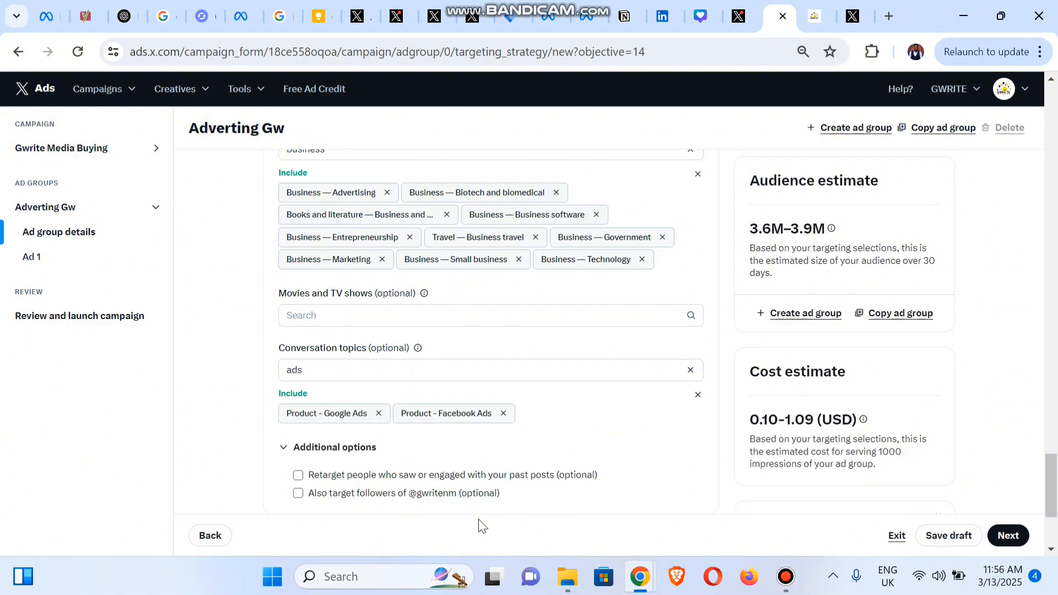
left_click(297, 494)
left_click_drag(1051, 490, 1053, 516)
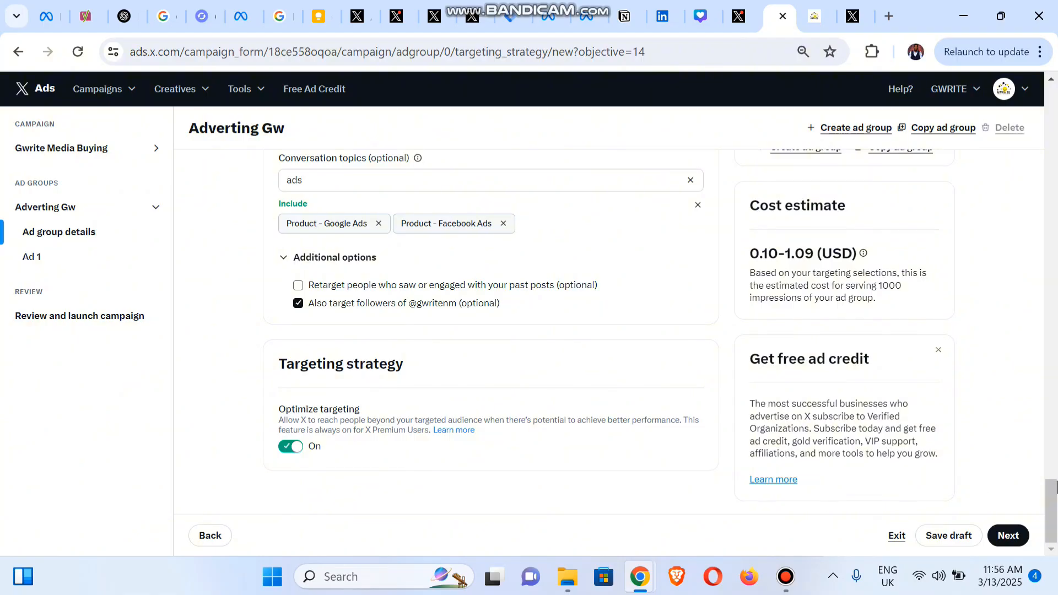
left_click(1013, 539)
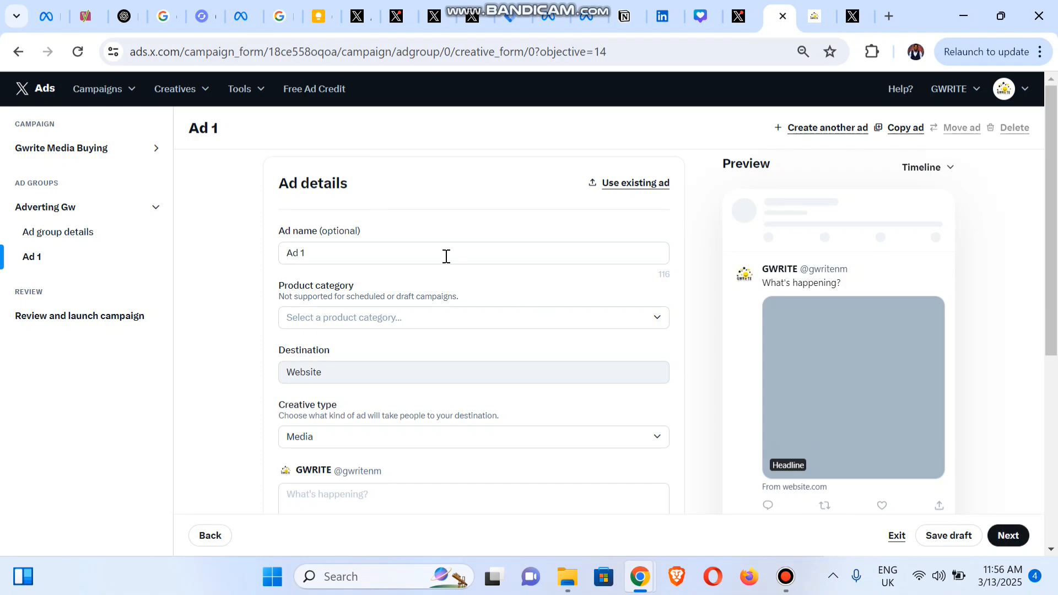
Rename the ad from its default name to "Creative"
left_click(445, 256)
key("ctrl+a")
type("C")
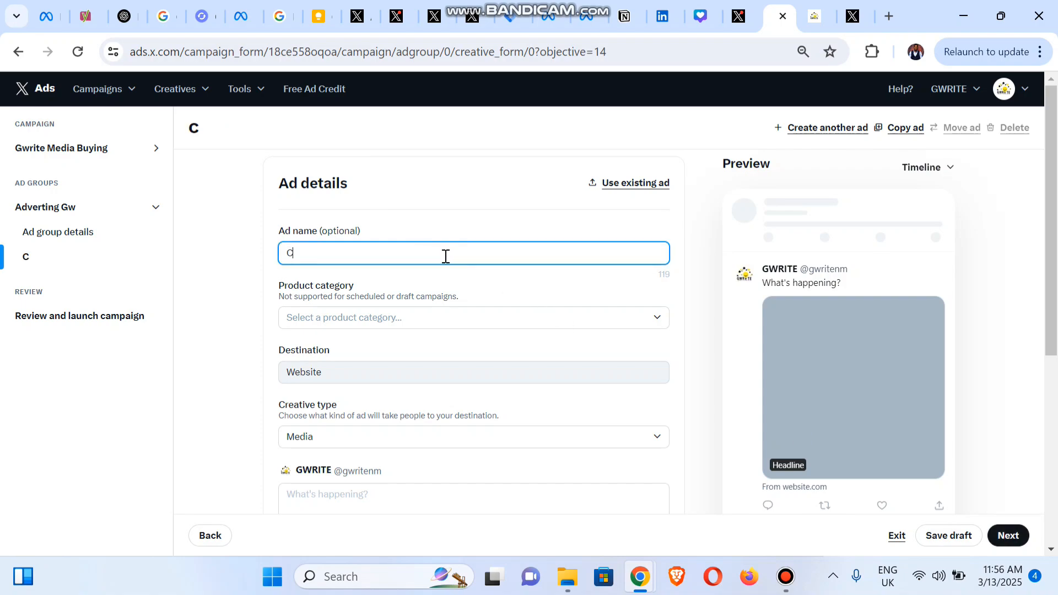
type("reative")
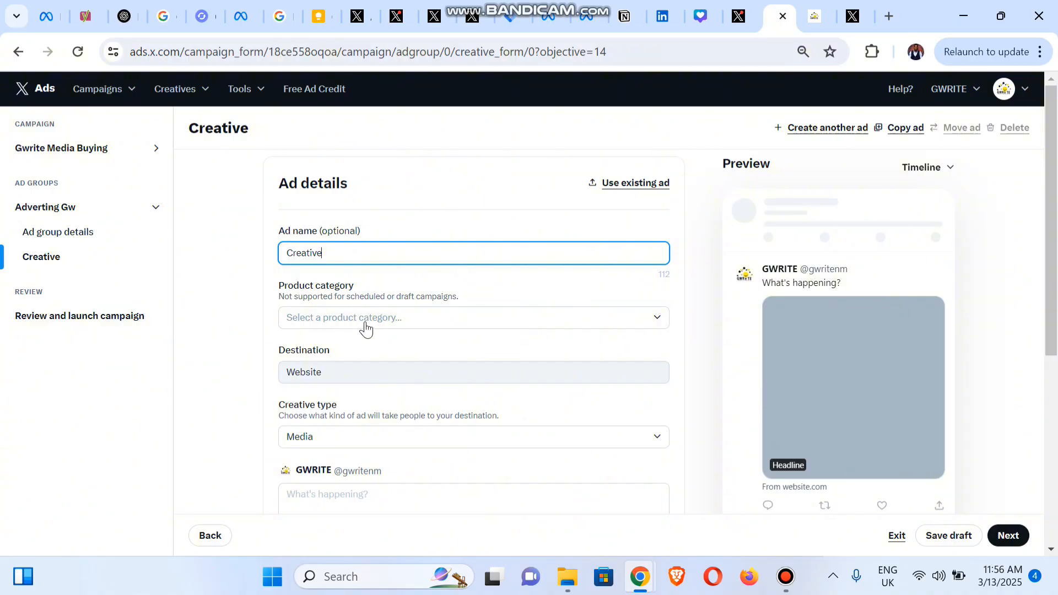
Set the ad's product category to Business & Industrial > Advertising & Marketing
left_click(391, 331)
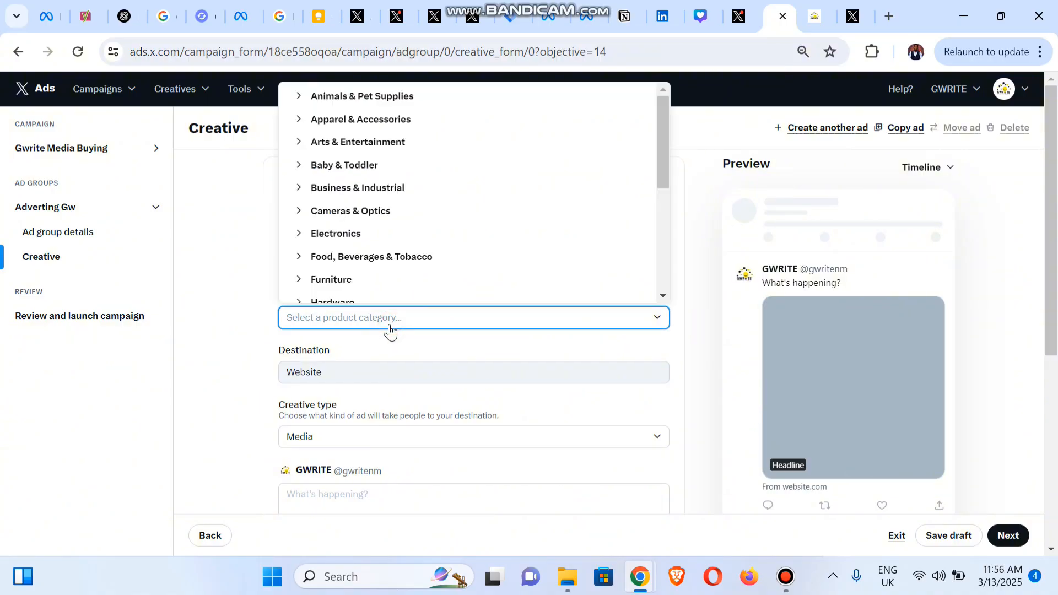
left_click_drag(664, 117, 672, 231)
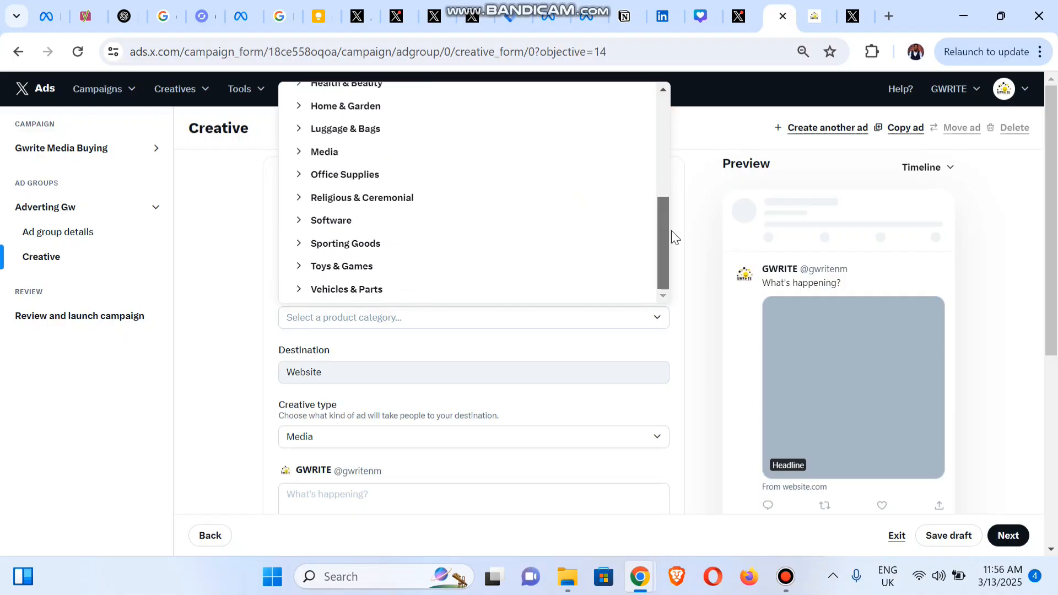
left_click(366, 152)
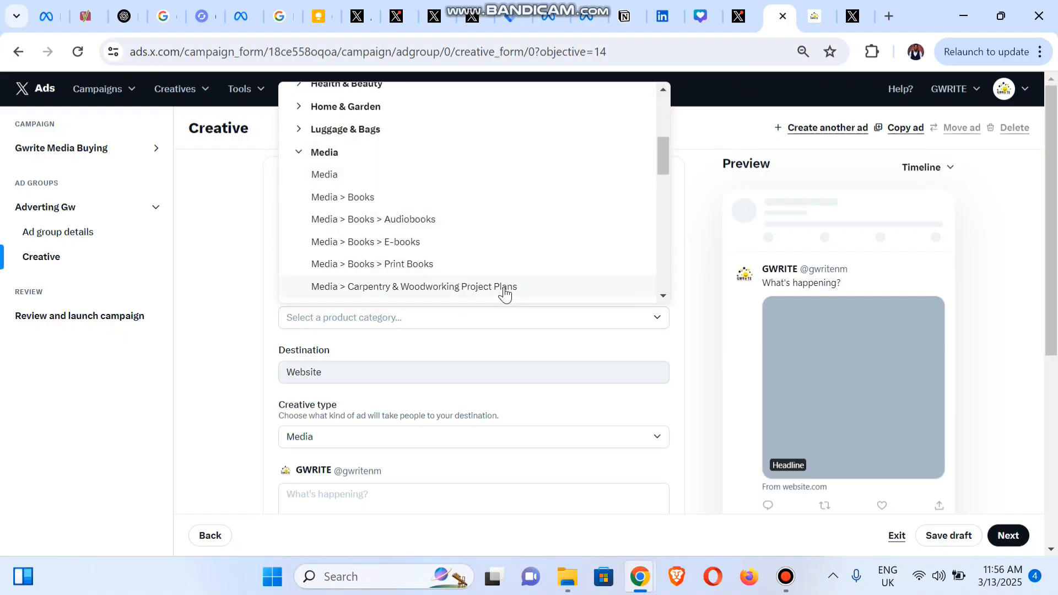
left_click_drag(669, 164, 658, 108)
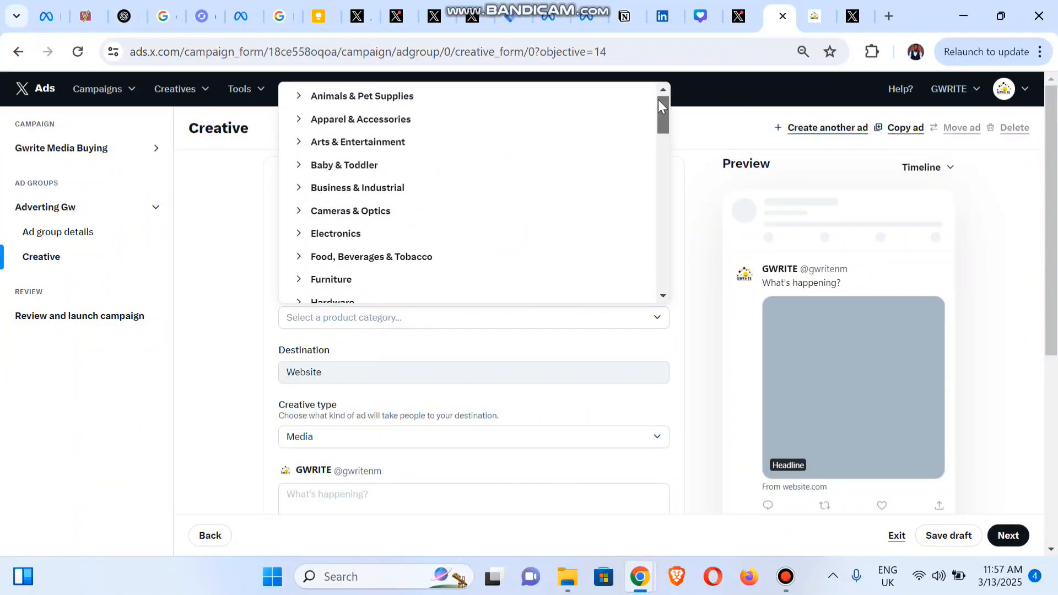
left_click(390, 192)
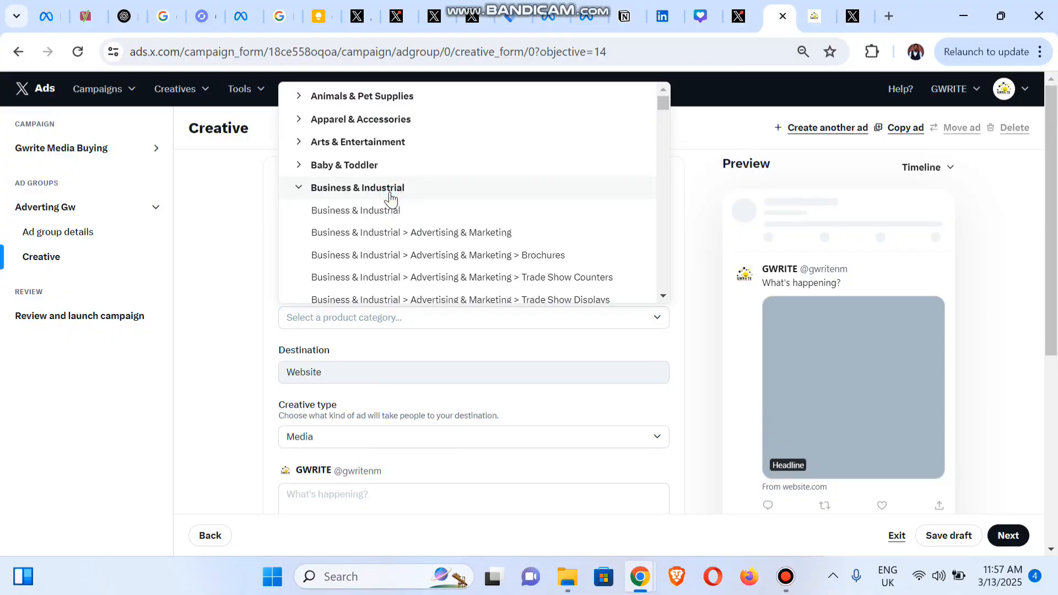
left_click(475, 242)
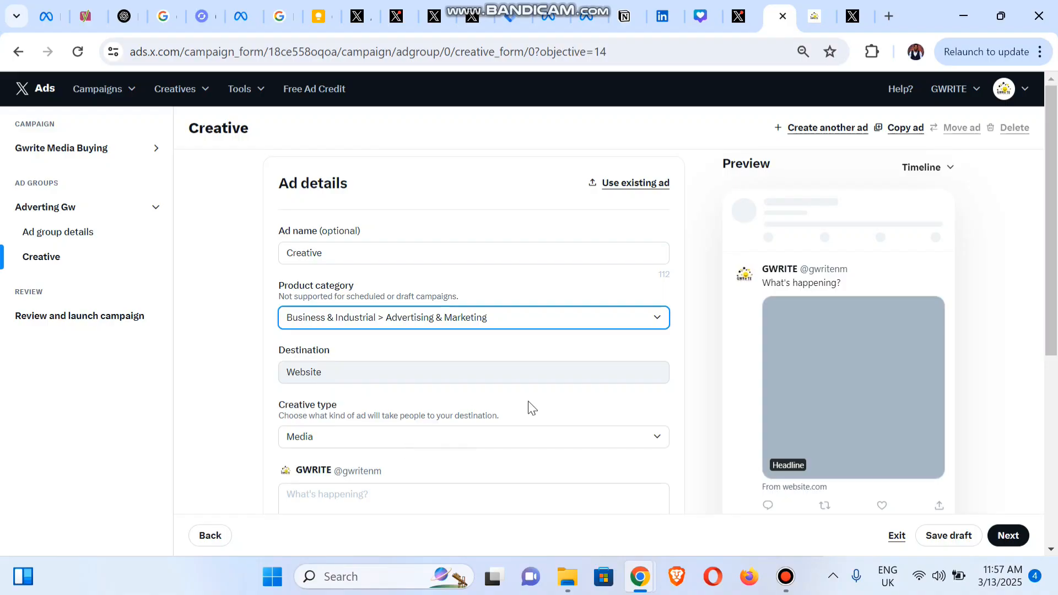
Review the available creative types for the ad and keep Media
scroll(1050, 278, "down", 3)
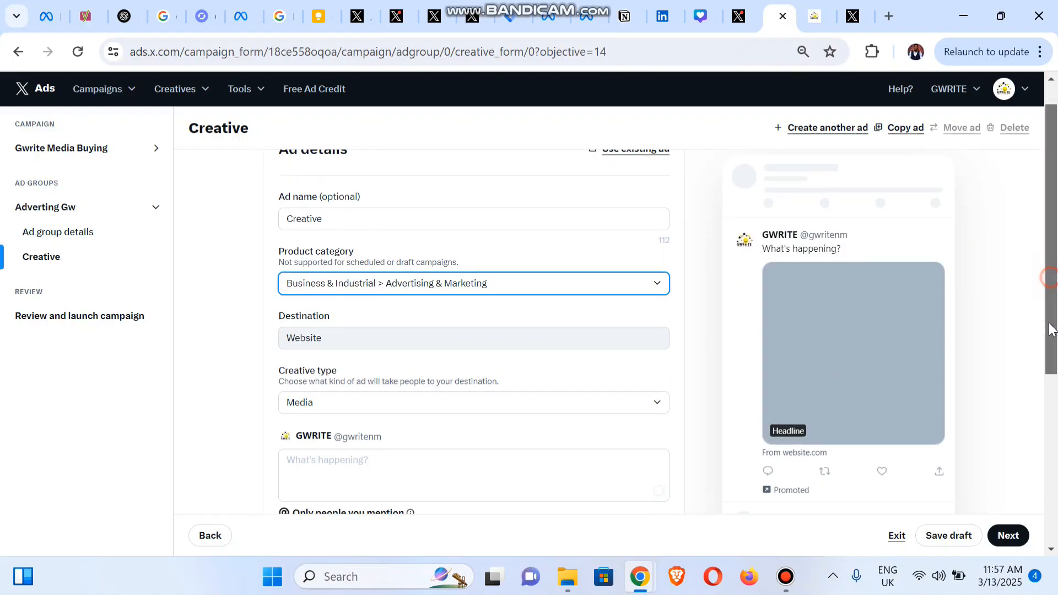
left_click(483, 306)
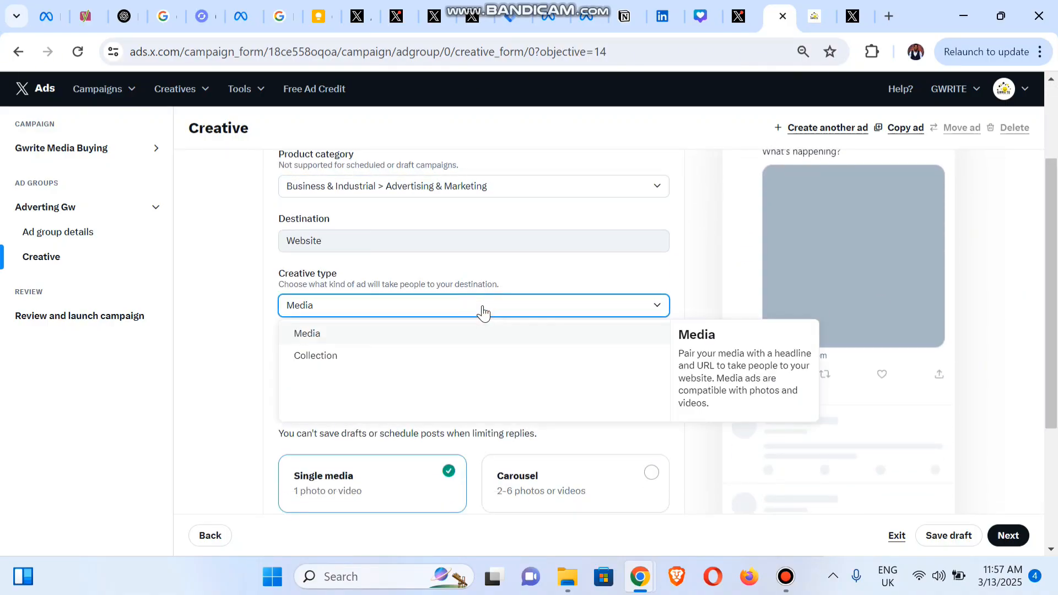
left_click(557, 276)
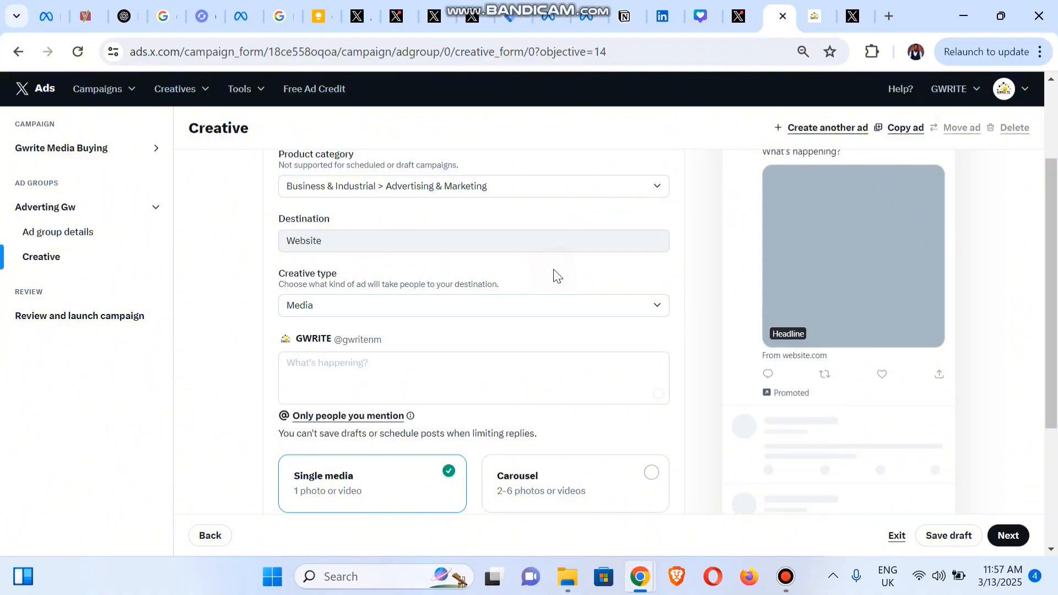
Switch to ChatGPT and, in a new chat, submit "generate an ad copy telling customers to run ads with us to grow their business online"
left_click(406, 378)
left_click(124, 16)
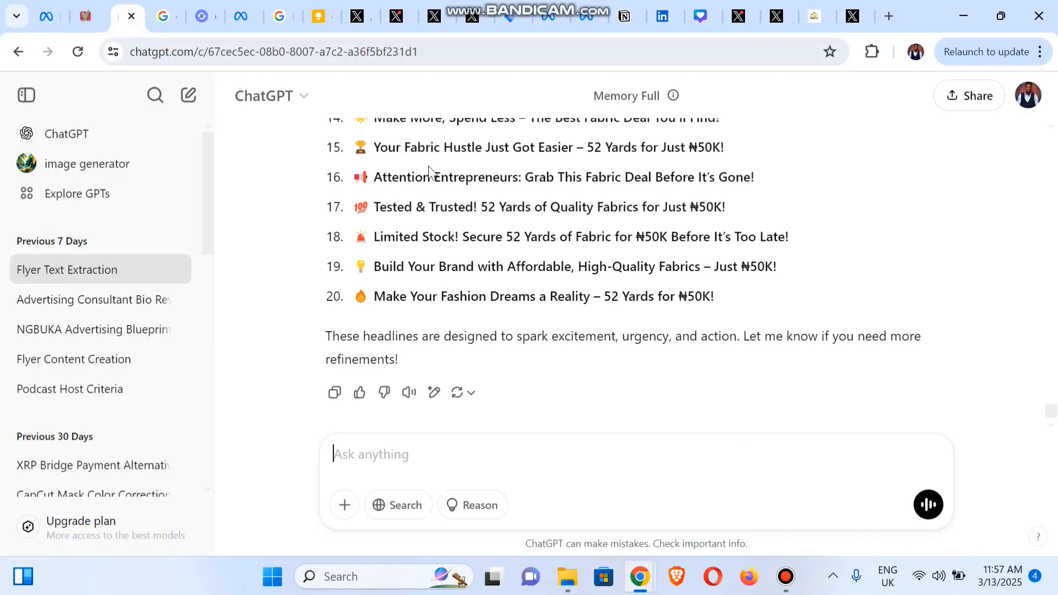
left_click(97, 142)
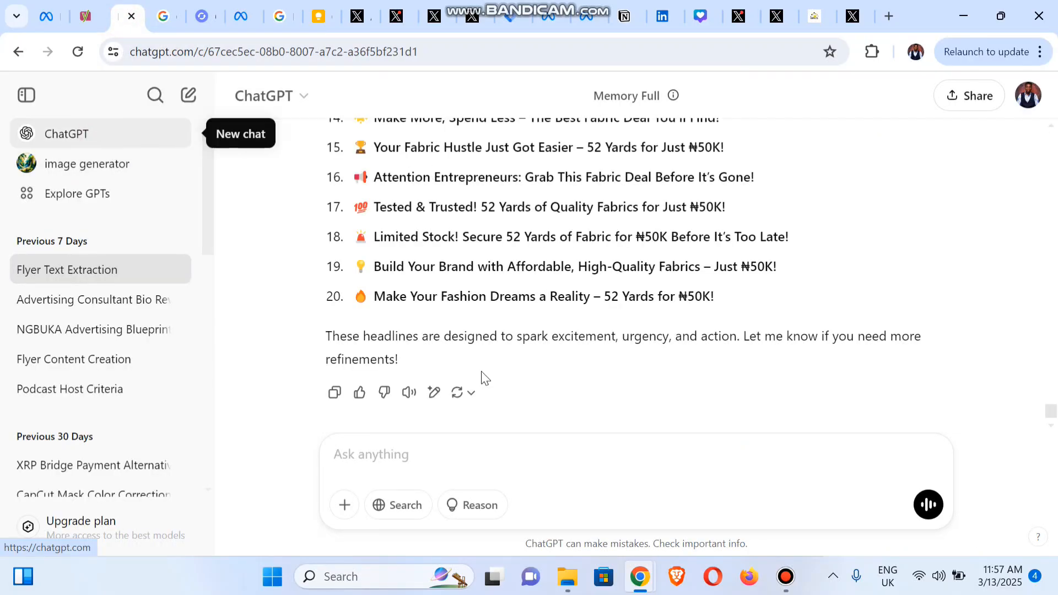
type("g")
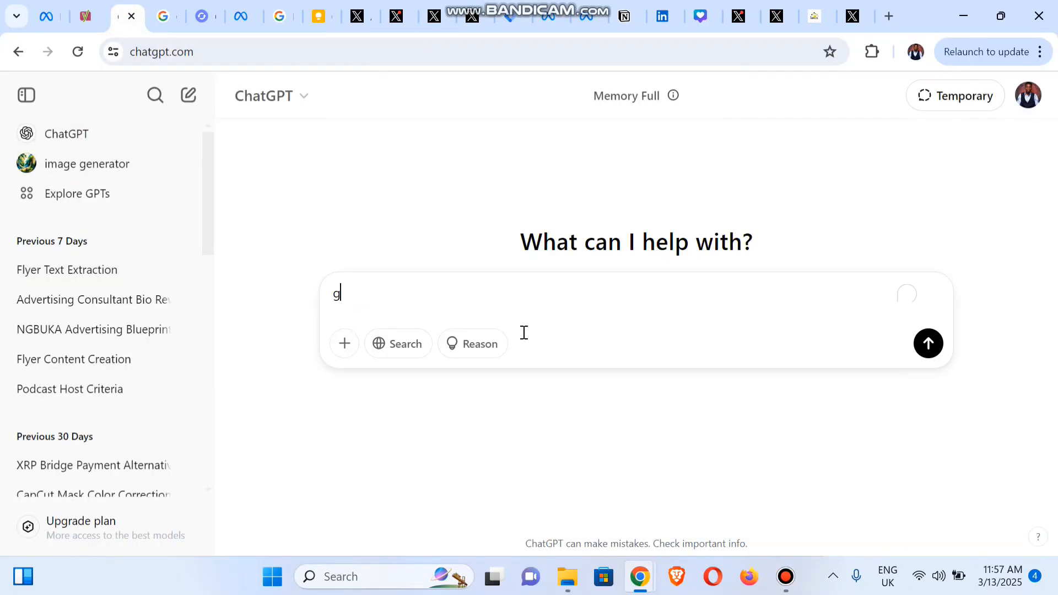
type("enerate a")
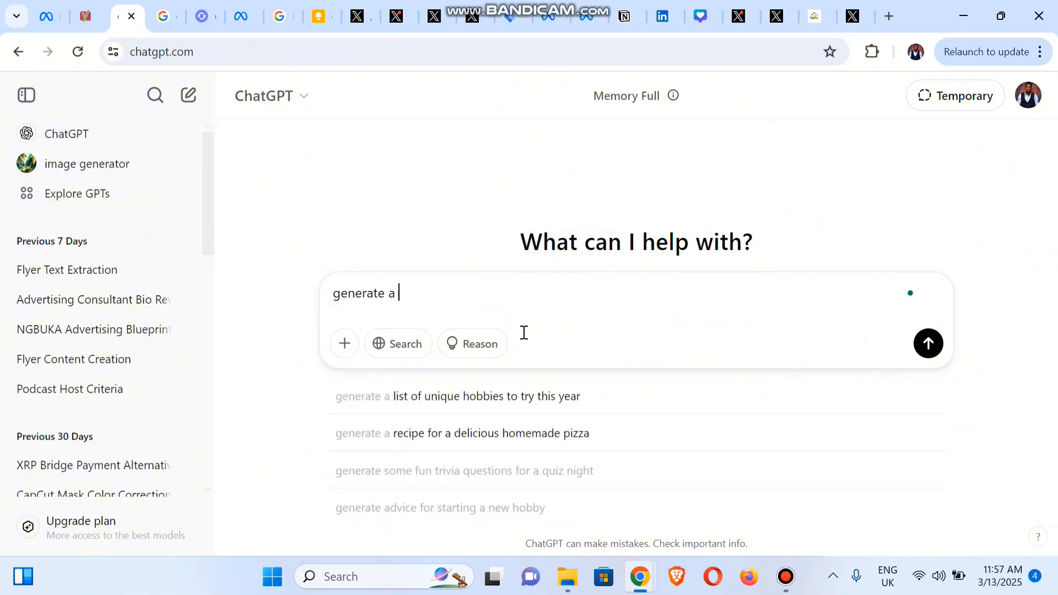
type("n ad c")
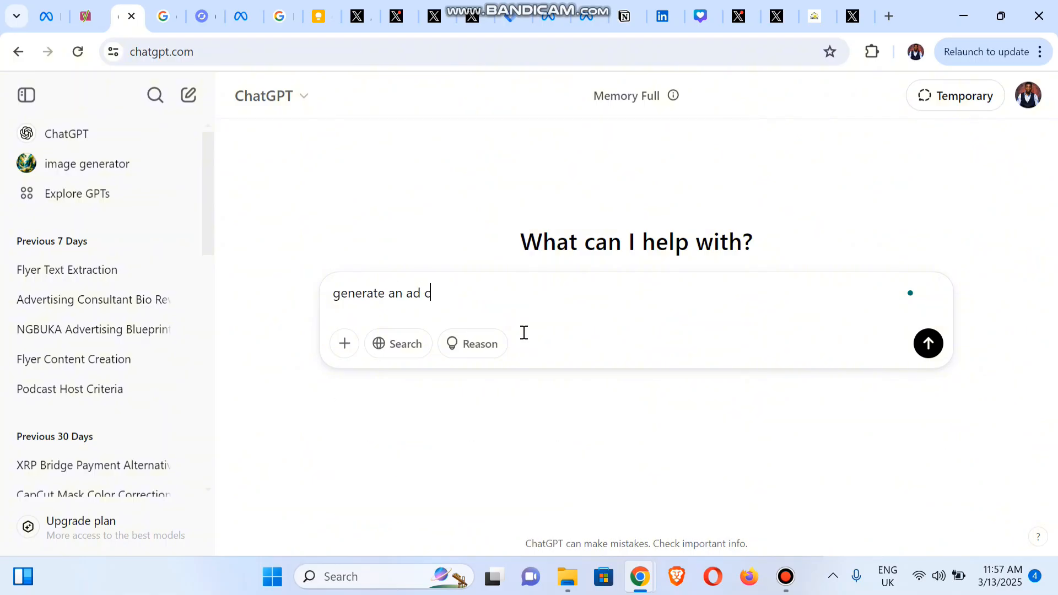
type("opy telling customers ")
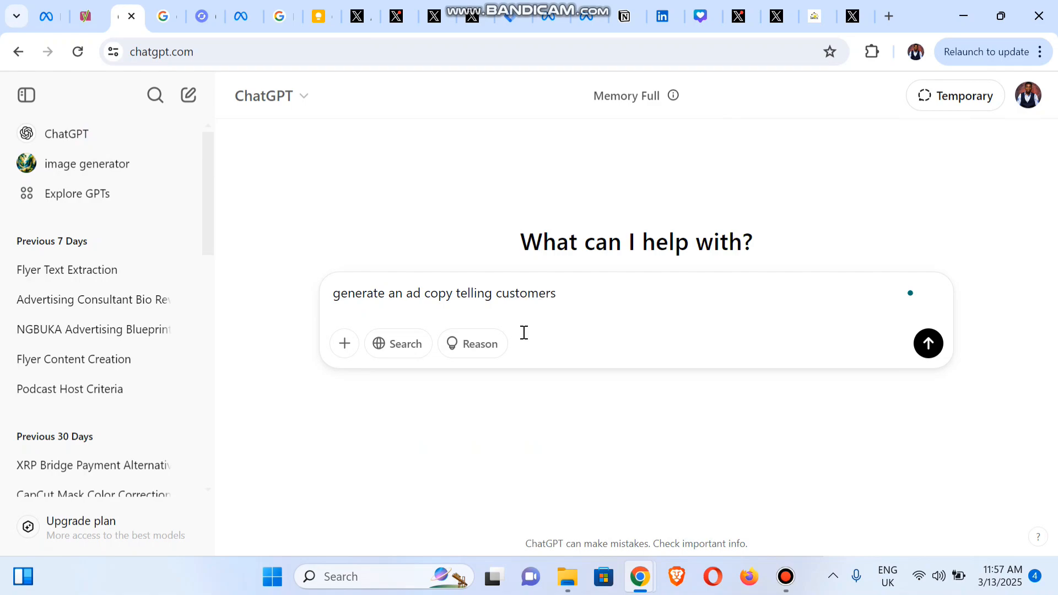
type("to run ads with us to grow their")
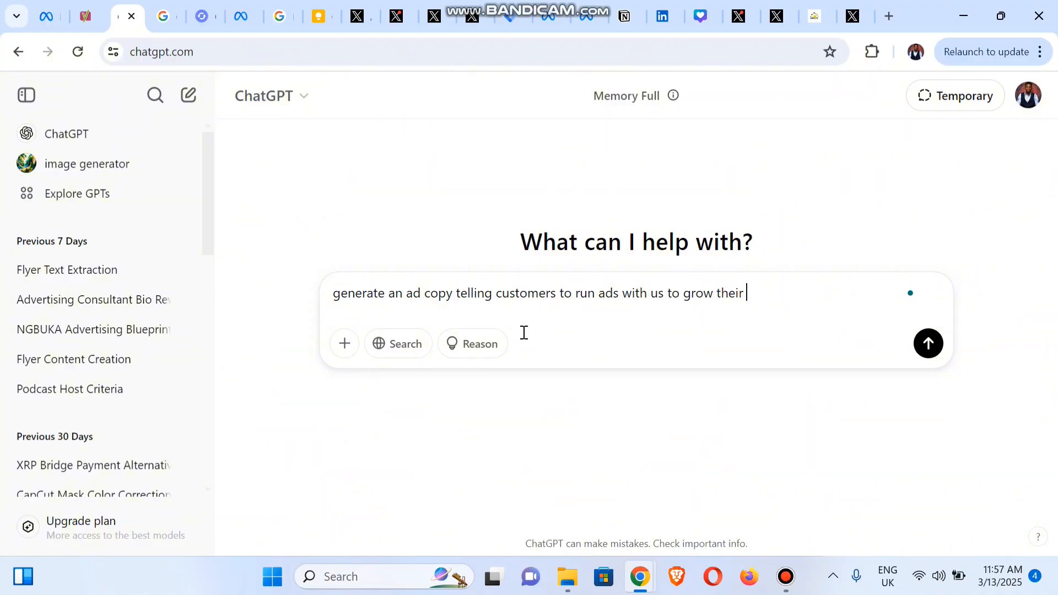
type(" business online")
key("Return")
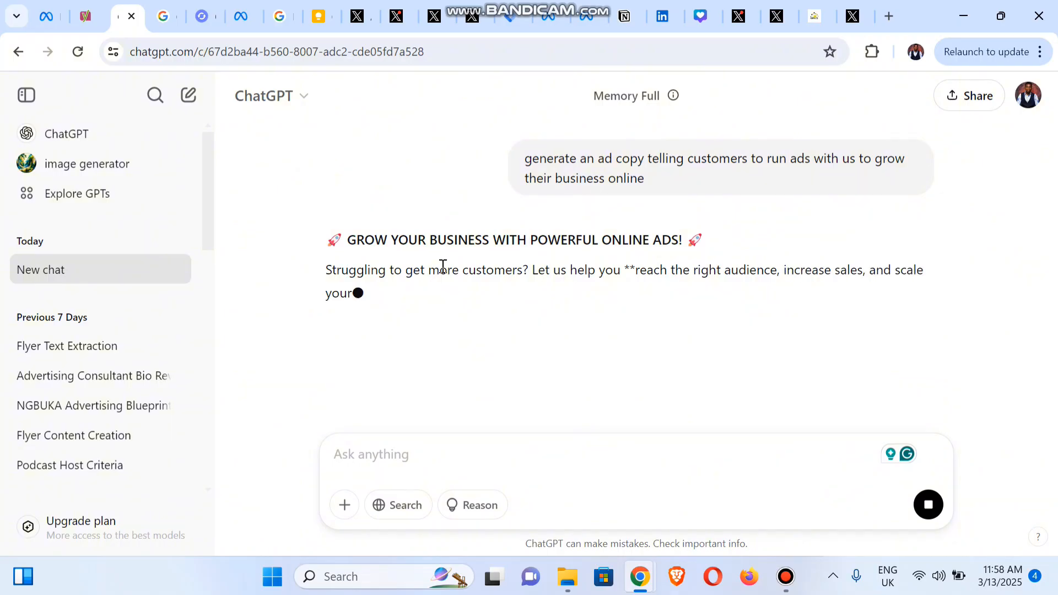
Copy the generated ad copy from its "GROW YOUR BUSINESS" heading onward and paste it into the post text of the ad in X Ads
left_click_drag(348, 128, 870, 357)
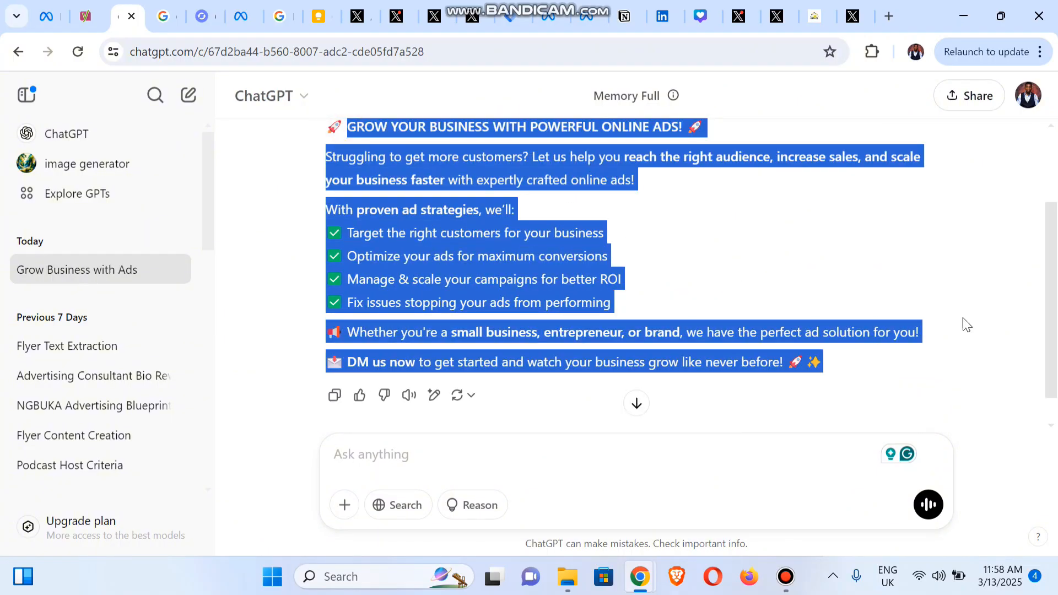
scroll(1053, 295, "up", 1)
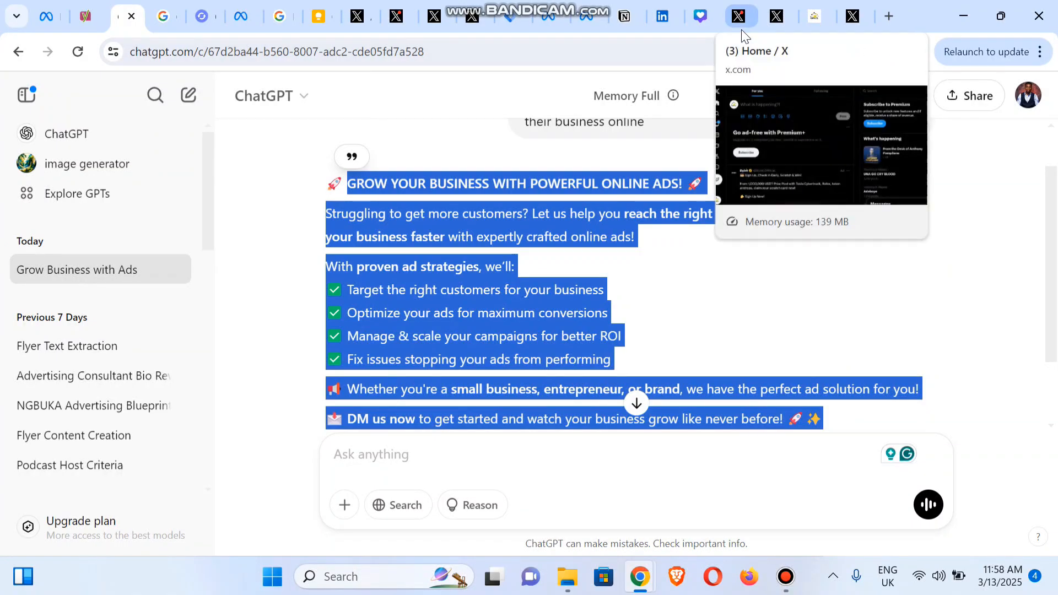
left_click(776, 17)
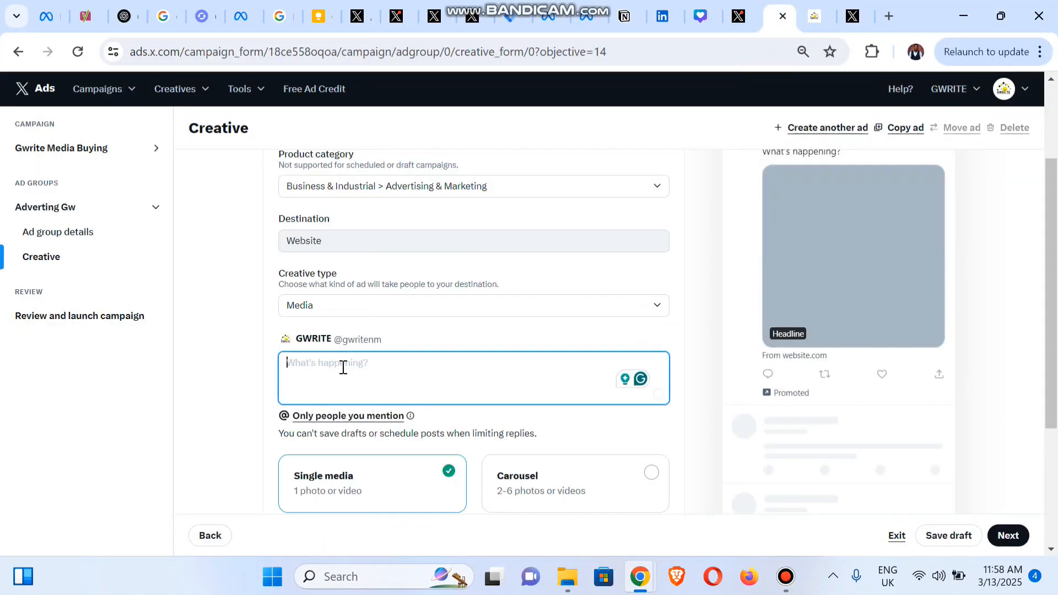
type("GROW YOUR BUSINESS WITH POWERFUL ONLINE ADS! 🚀  Struggling to get more customers? Let us help you reach the right audience, increase sales, and scale your business faster with expertly crafted online ads!  With proven ad strategies, we'll: ✅ Target the right customers for your business ✅ Optimize your ads for maximum conversions ✅ Manage & scale your campaigns for better ROI ✅ Fix issues stopping your ads from performing  📢 Whether you're a small business, entrepreneur, or brand, we have the perfect ad solution for you!  📩 DM us now to get started and watch your business grow like never before! 🚀✨")
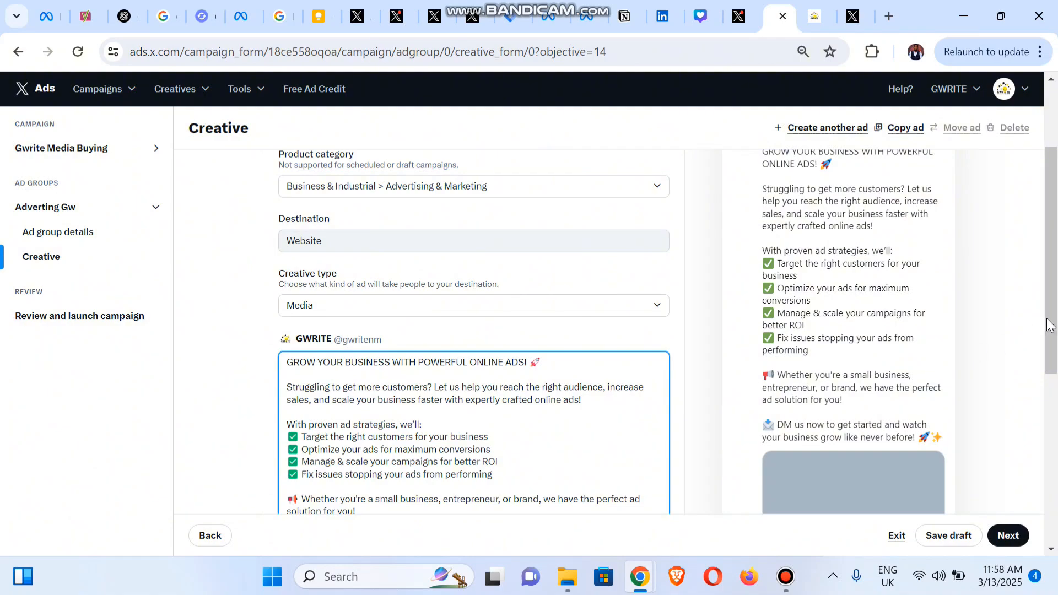
Replace the word "brand" with "a company" in the post text's "Whether you're a small business" sentence
left_click_drag(1051, 325, 1055, 366)
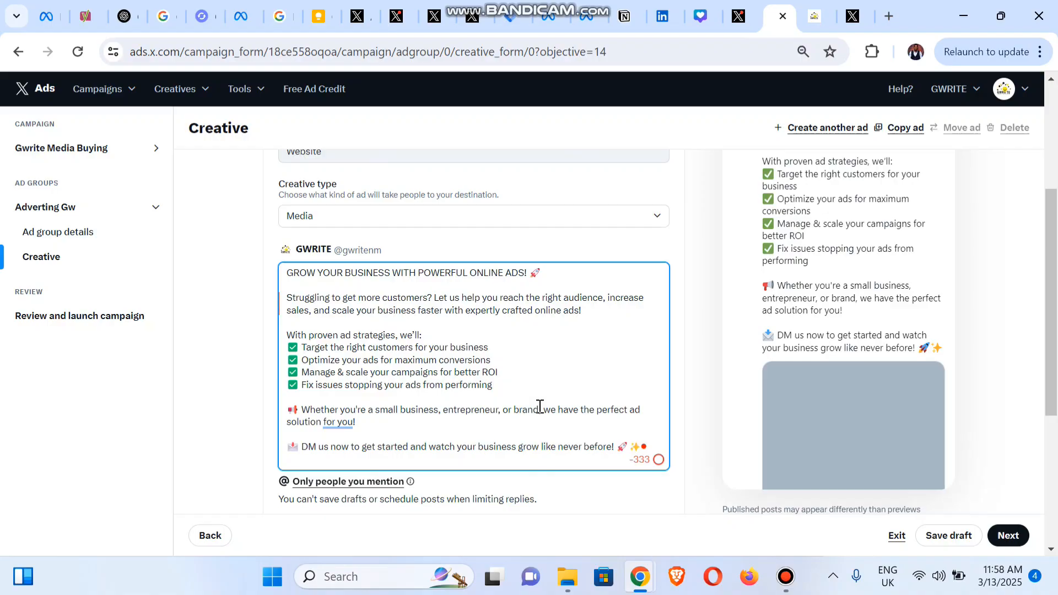
key("BackSpace")
key("BackSpace")
key("BackSpace")
key("BackSpace")
key("BackSpace")
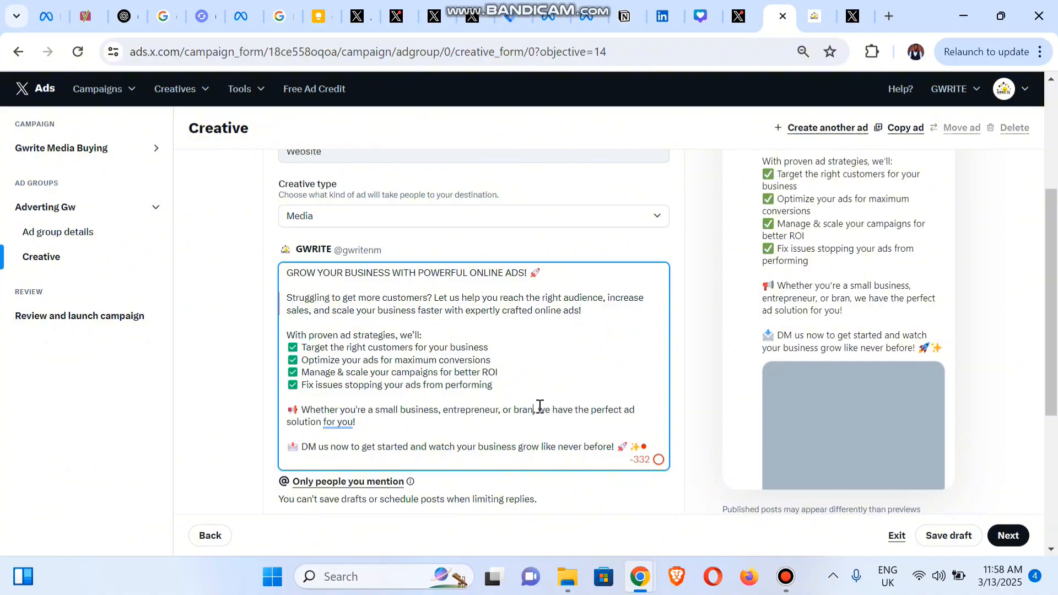
type("a com")
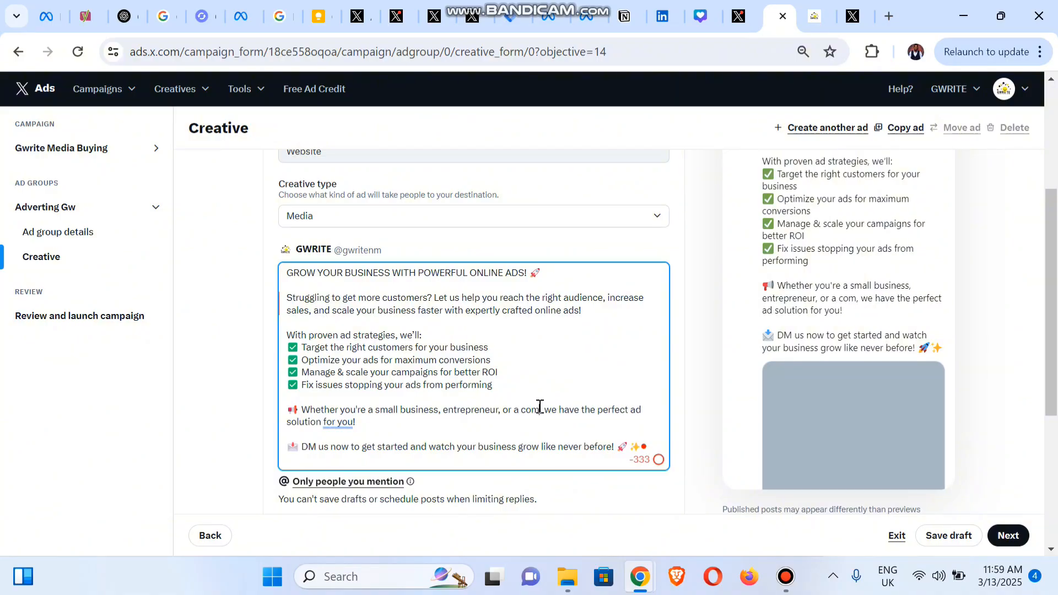
type("pany")
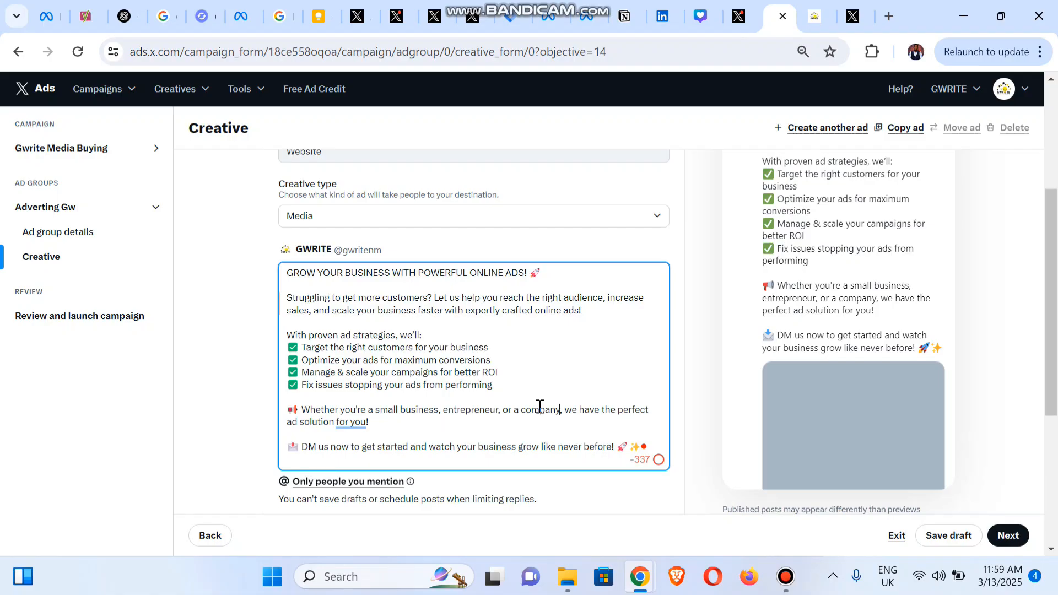
Replace the closing "DM us now" line of the post text with "Get intouch with us toady!"
mouse_move(355, 420)
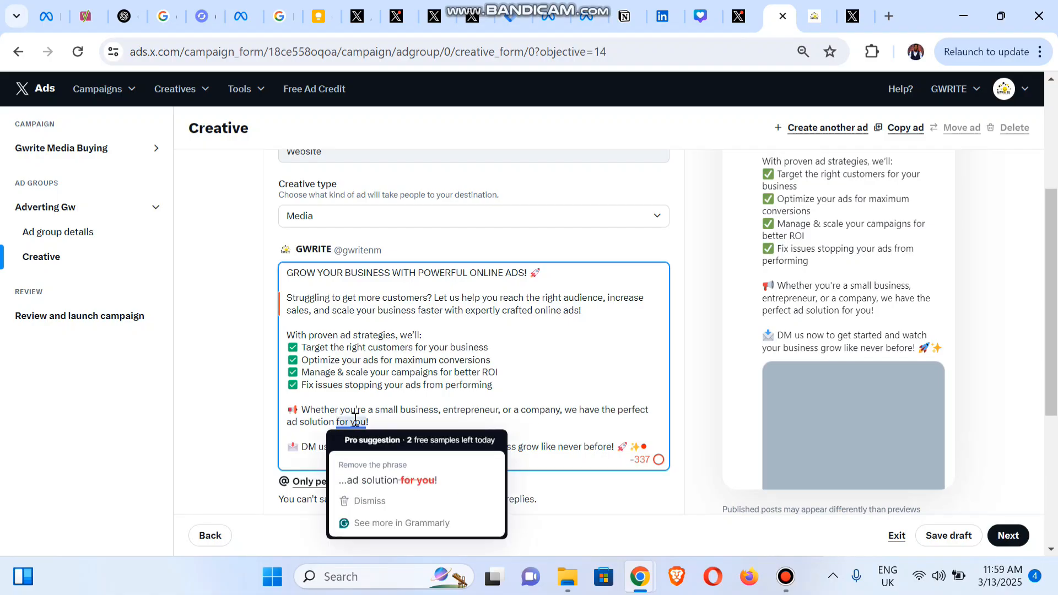
left_click(302, 435)
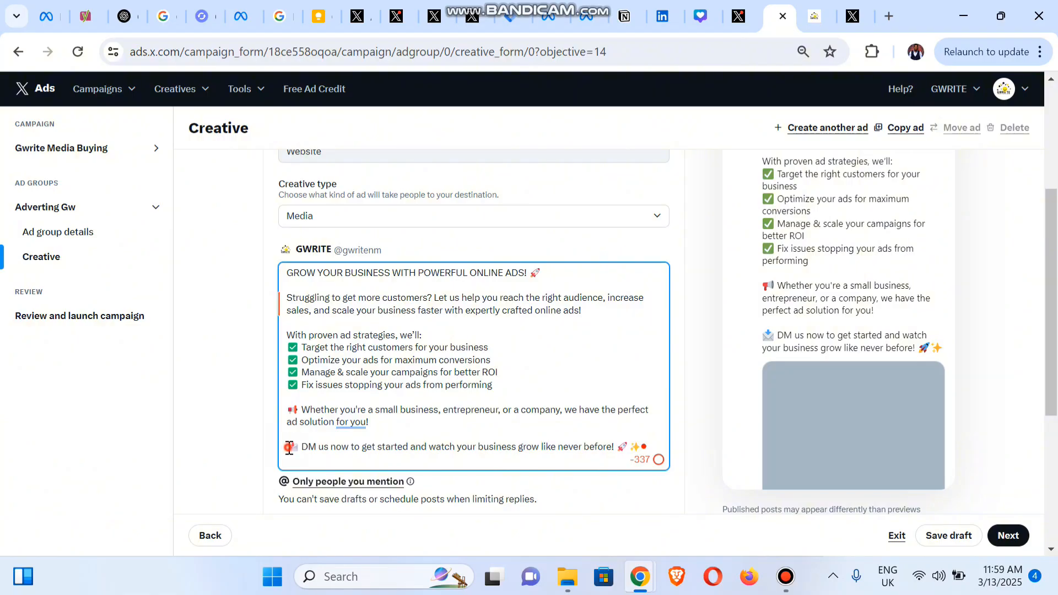
left_click_drag(288, 447, 639, 448)
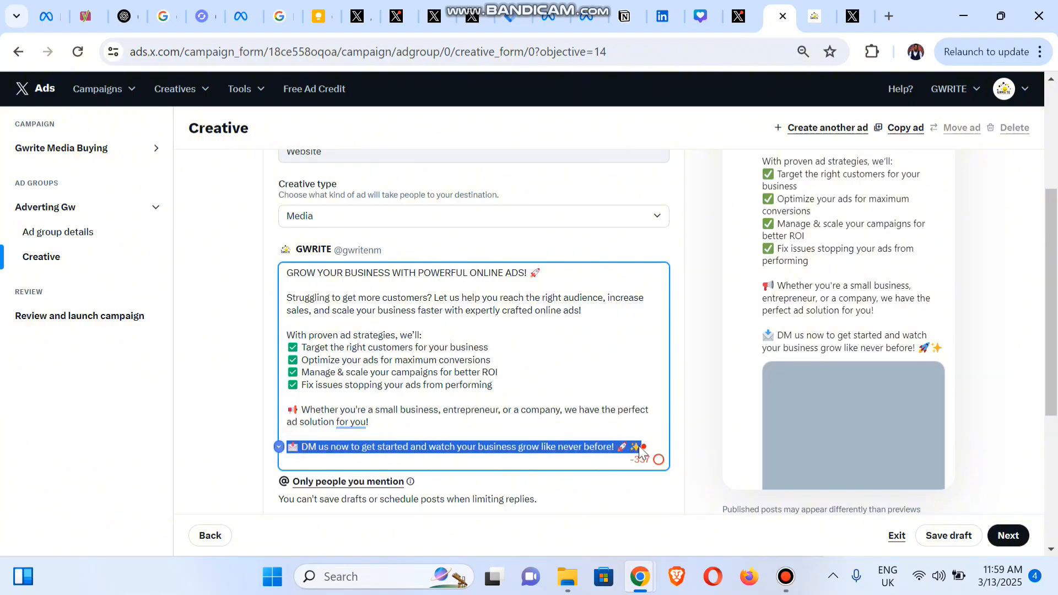
type("Get into")
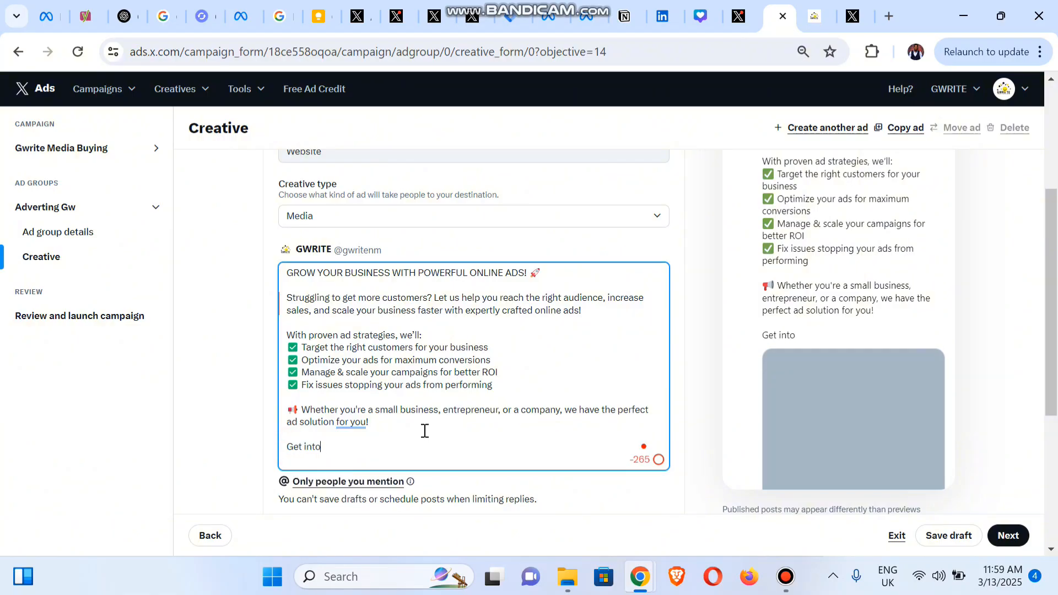
type("uch with us ")
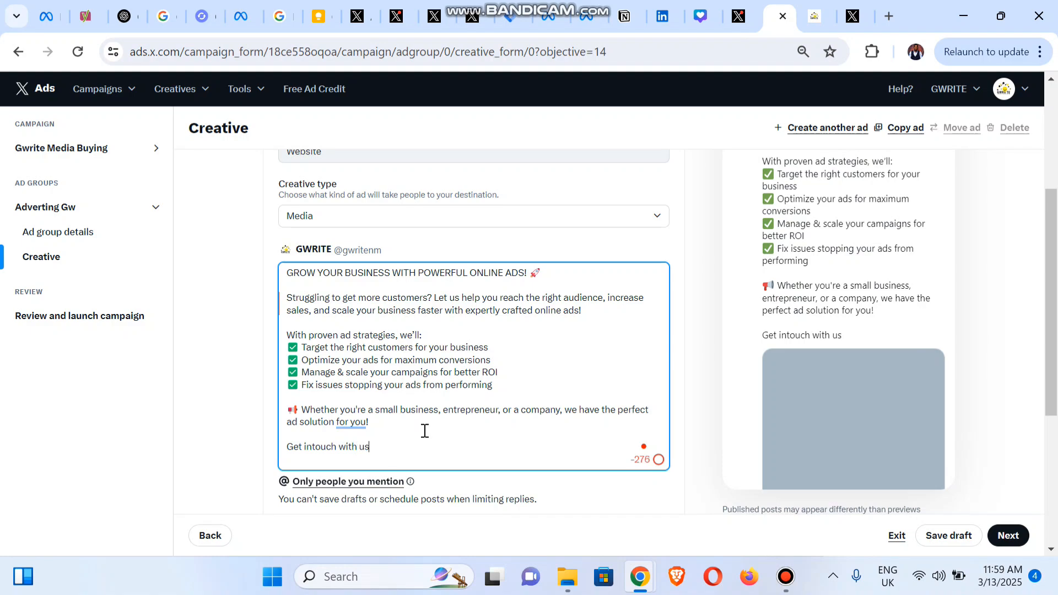
type("toady!")
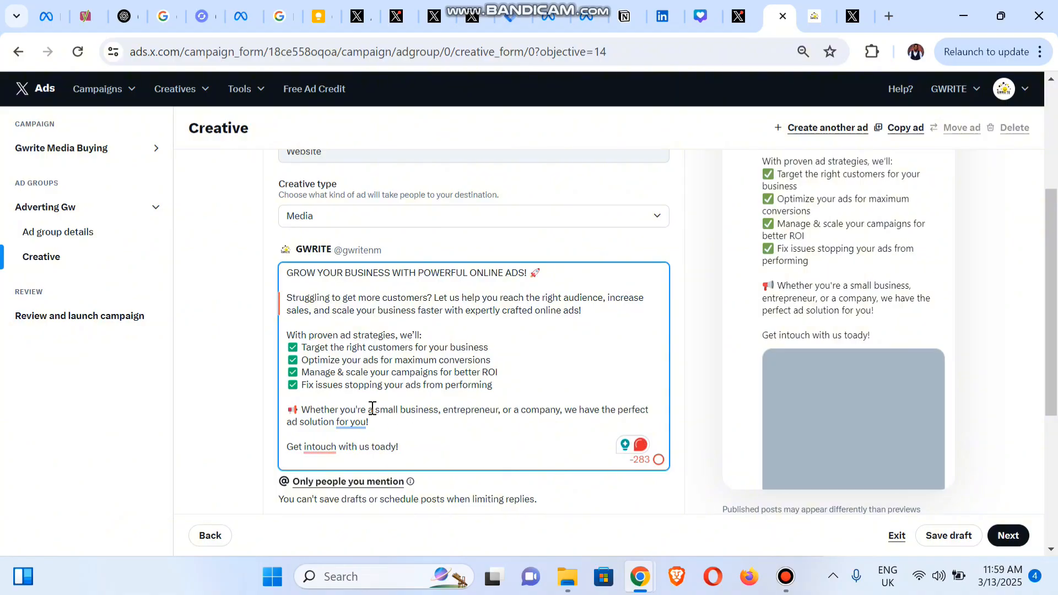
End the "perfect ad solution for you" sentence with a period and correct the closing line's spelling to "in touch" and "today"
mouse_move(361, 419)
key("BackSpace")
type(".")
mouse_move(324, 448)
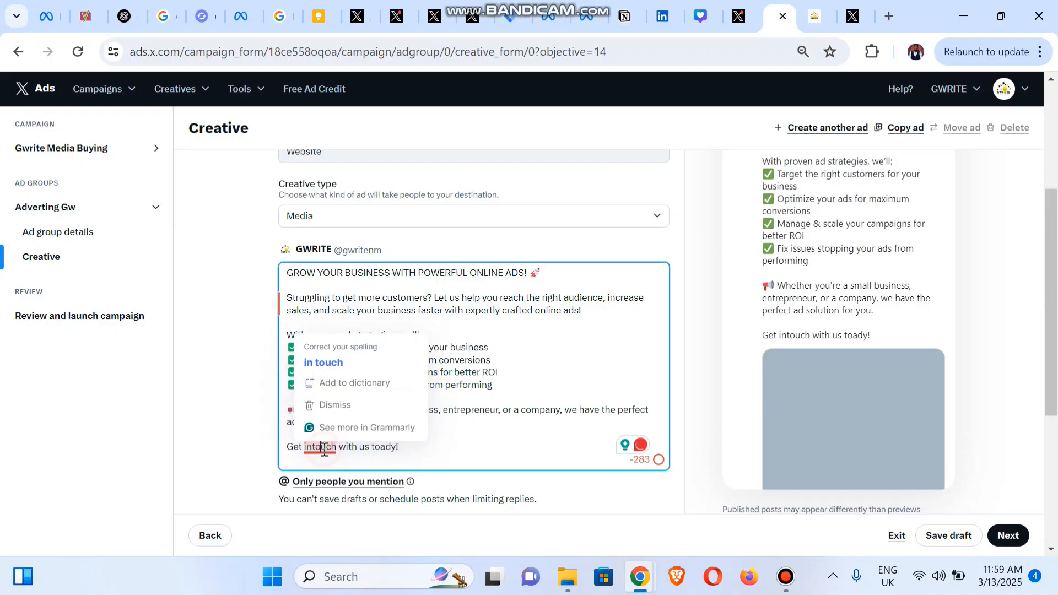
left_click(323, 363)
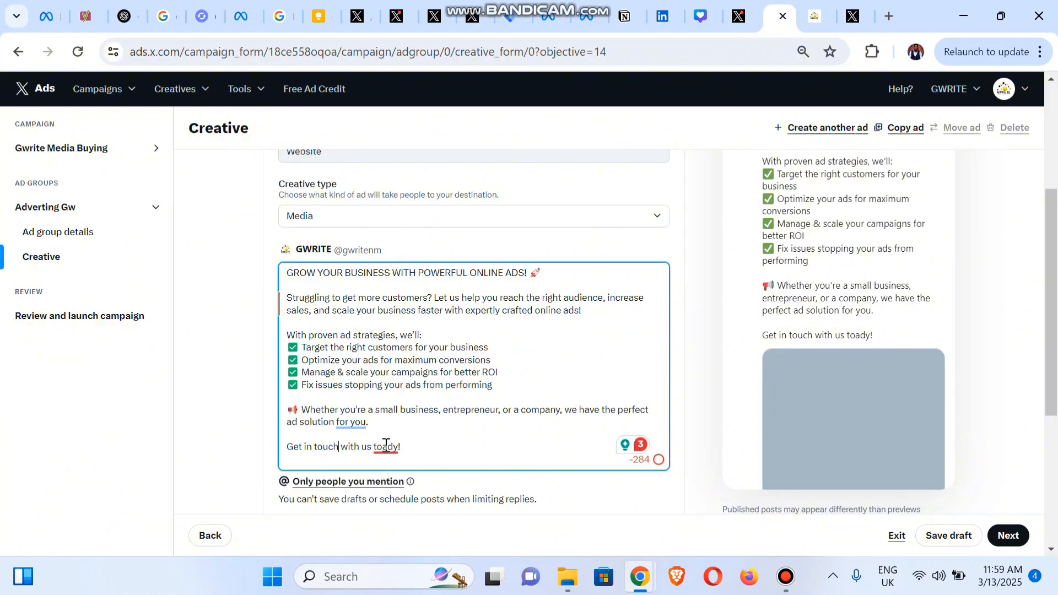
mouse_move(386, 445)
left_click(393, 480)
Upload the "social media" image from the Pictures > Gwrite > Fliers folder and confirm it as the ad's single media
scroll(354, 368, "down", 4)
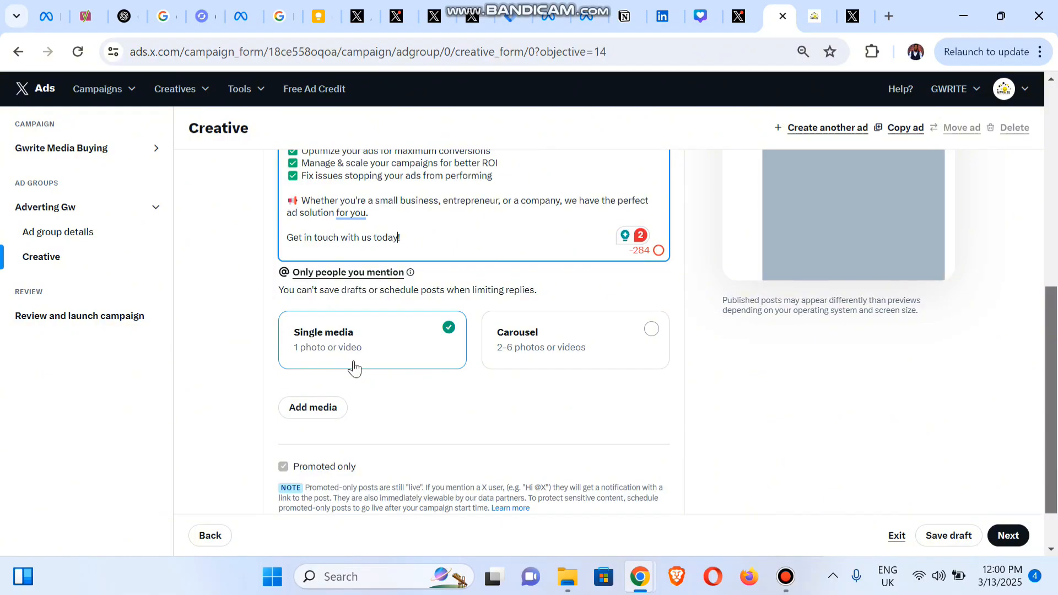
left_click(309, 405)
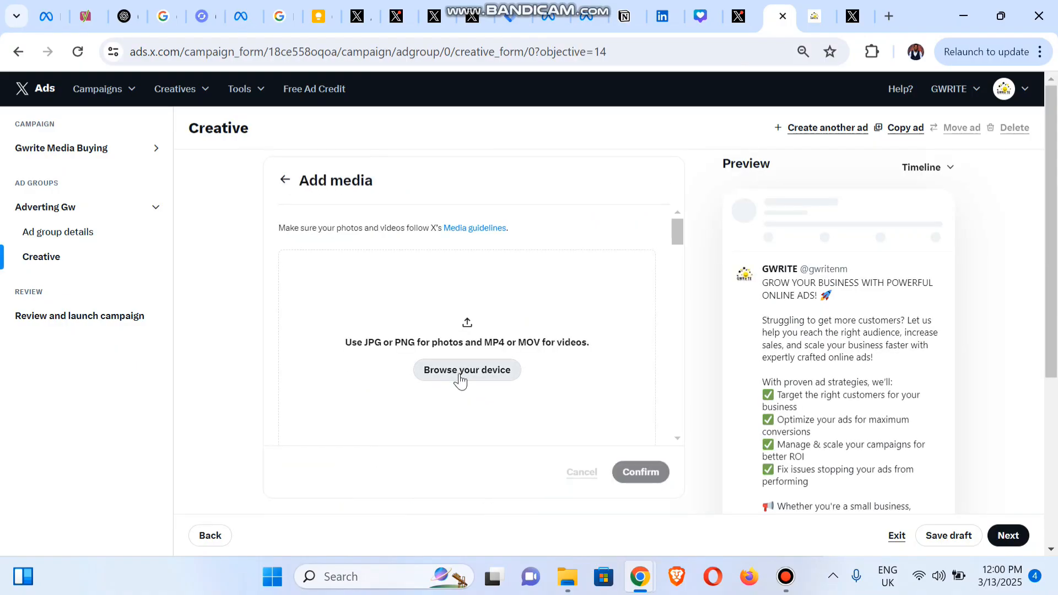
left_click(460, 376)
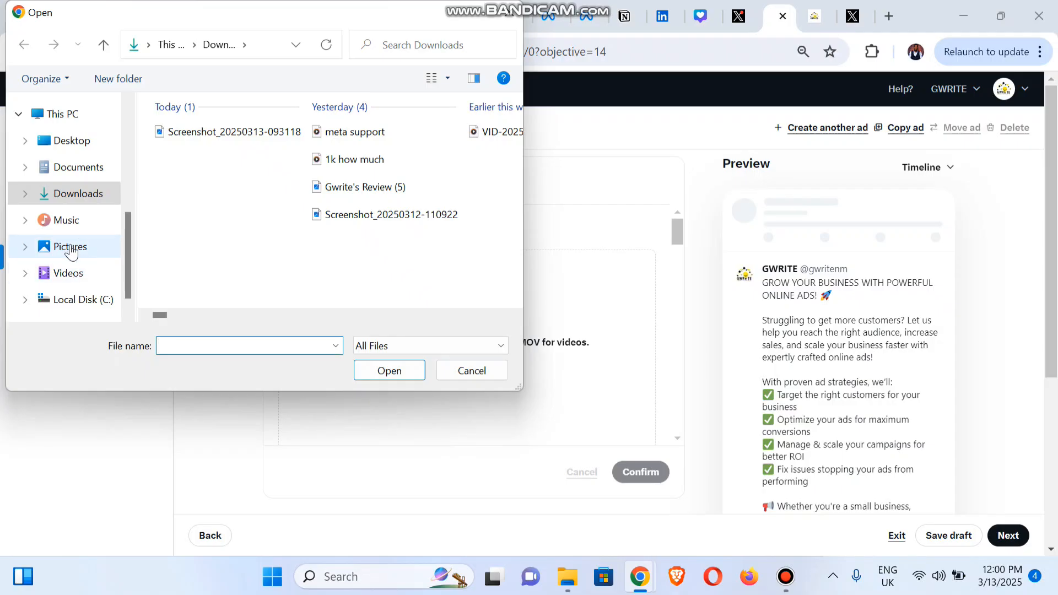
left_click(71, 250)
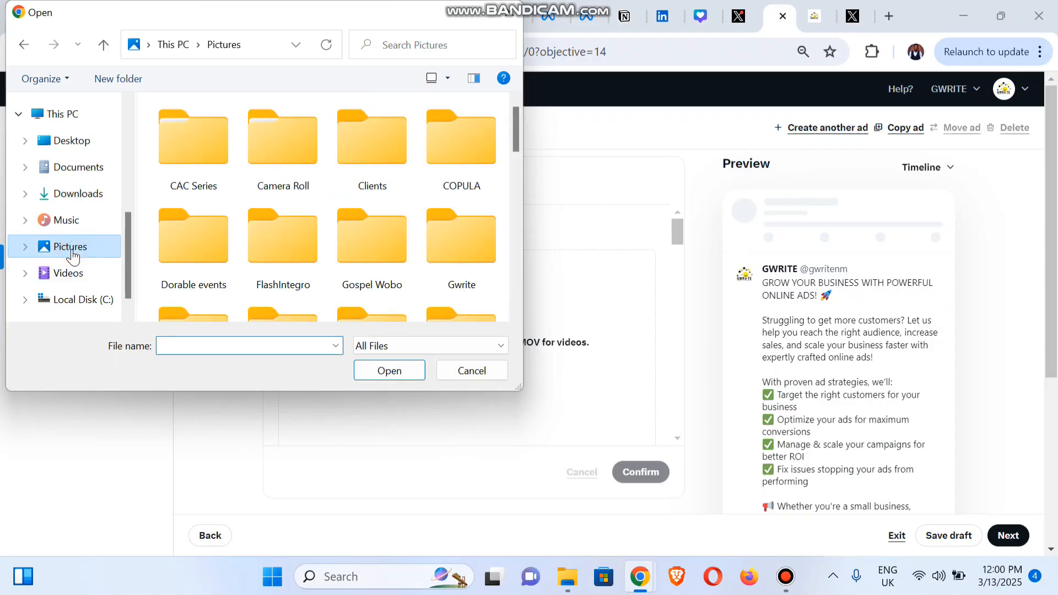
double_click(470, 224)
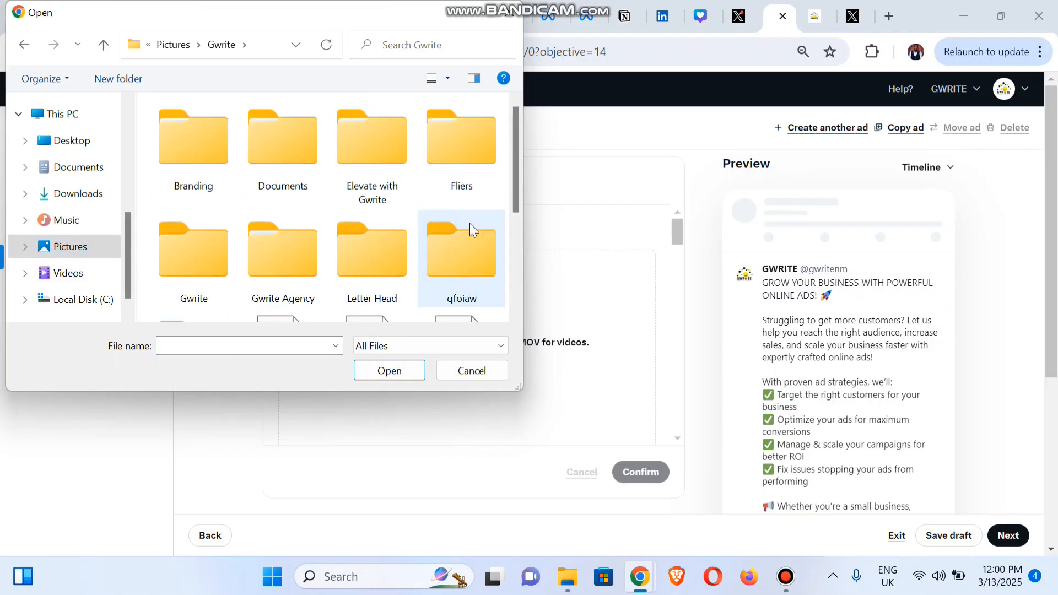
double_click(452, 191)
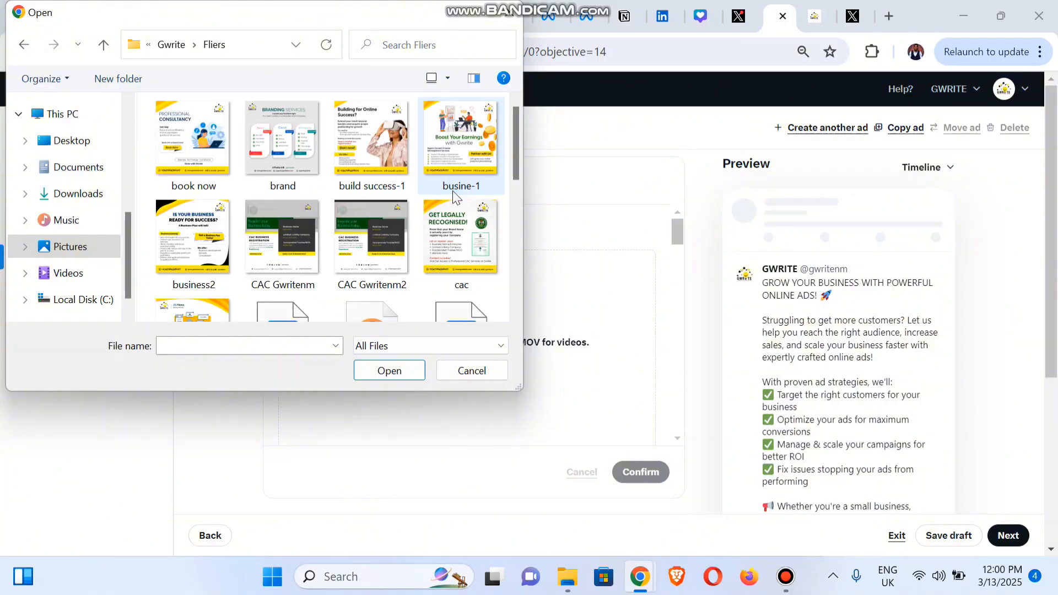
left_click_drag(517, 164, 515, 292)
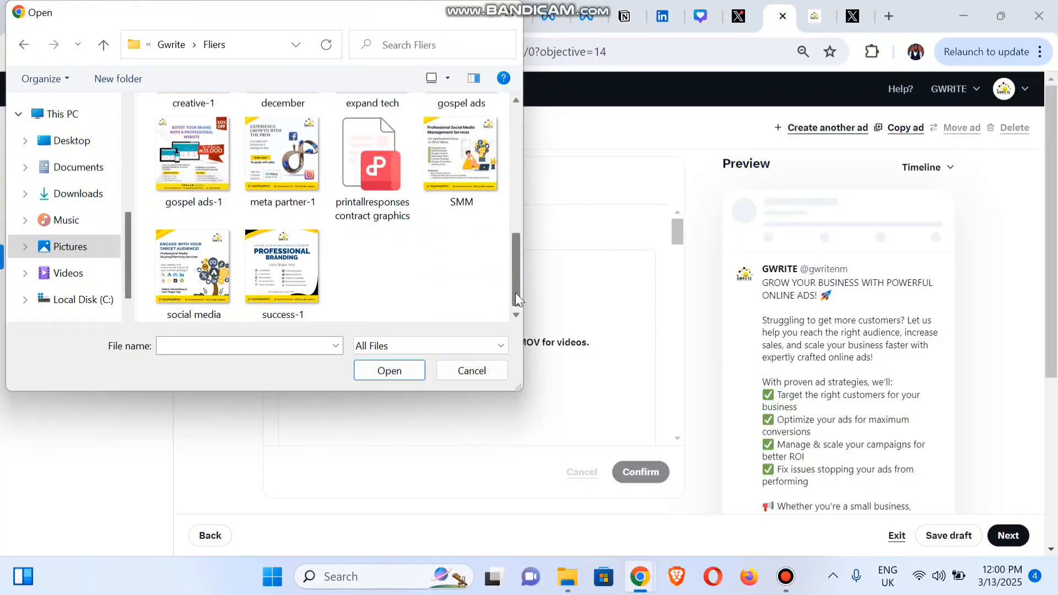
left_click(193, 265)
left_click(386, 376)
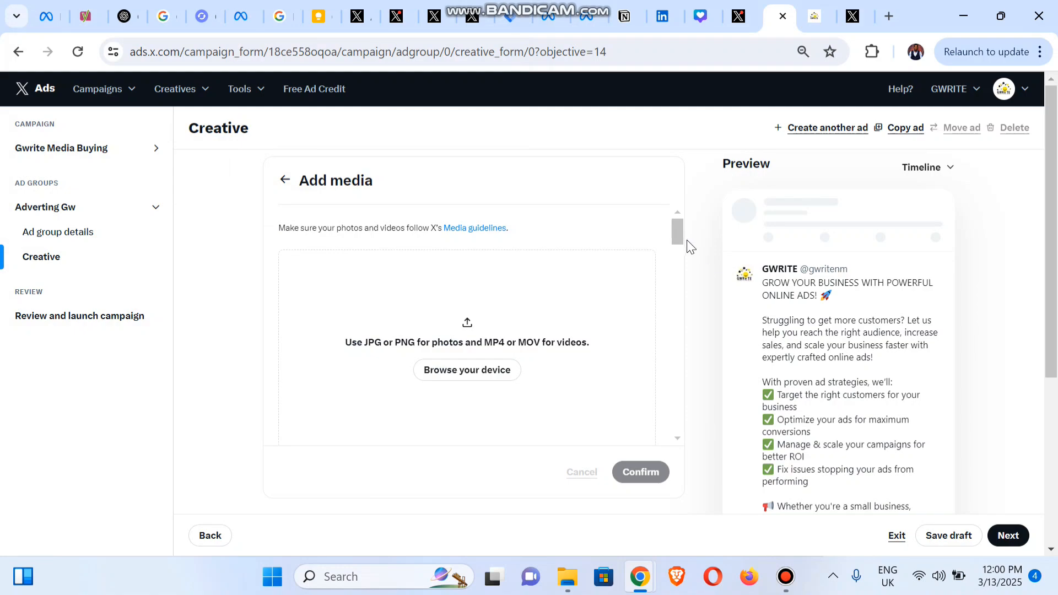
left_click_drag(678, 236, 692, 432)
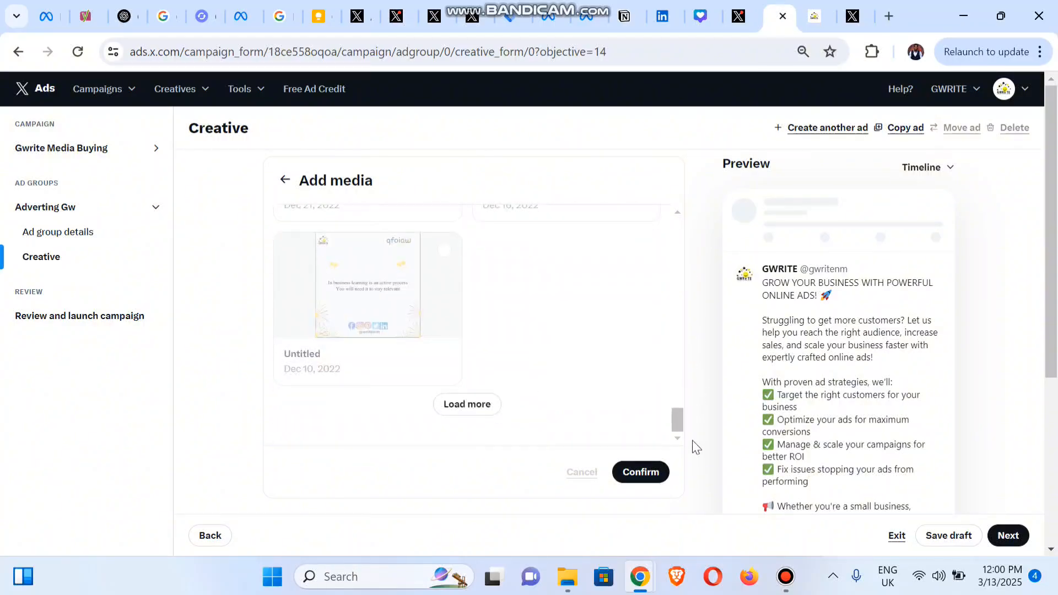
left_click(641, 473)
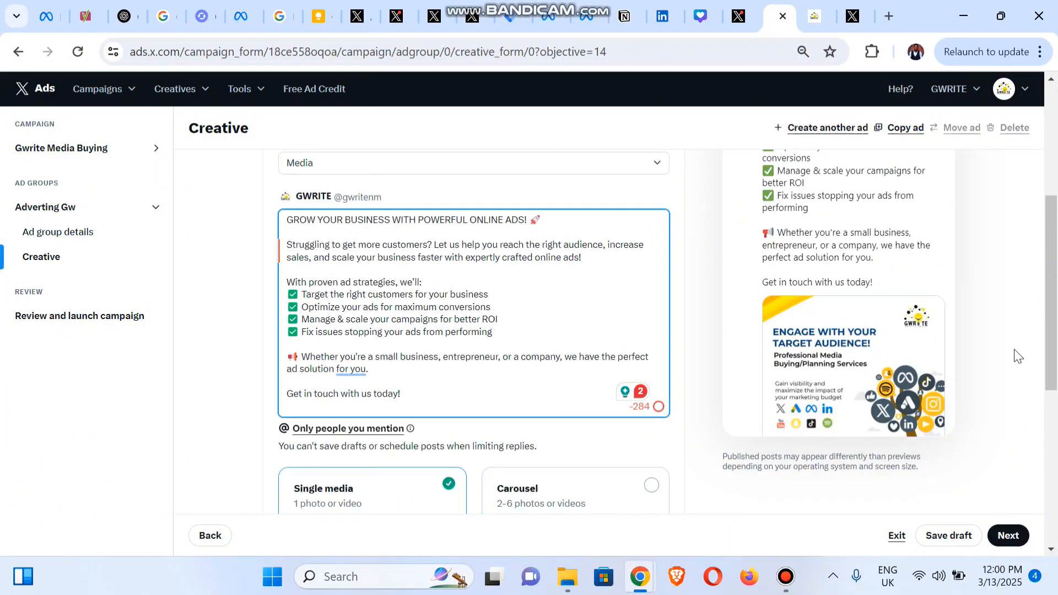
Set the headline of the added image to "Advertise your business Online!"
left_click_drag(1046, 343, 1057, 505)
left_click(530, 304)
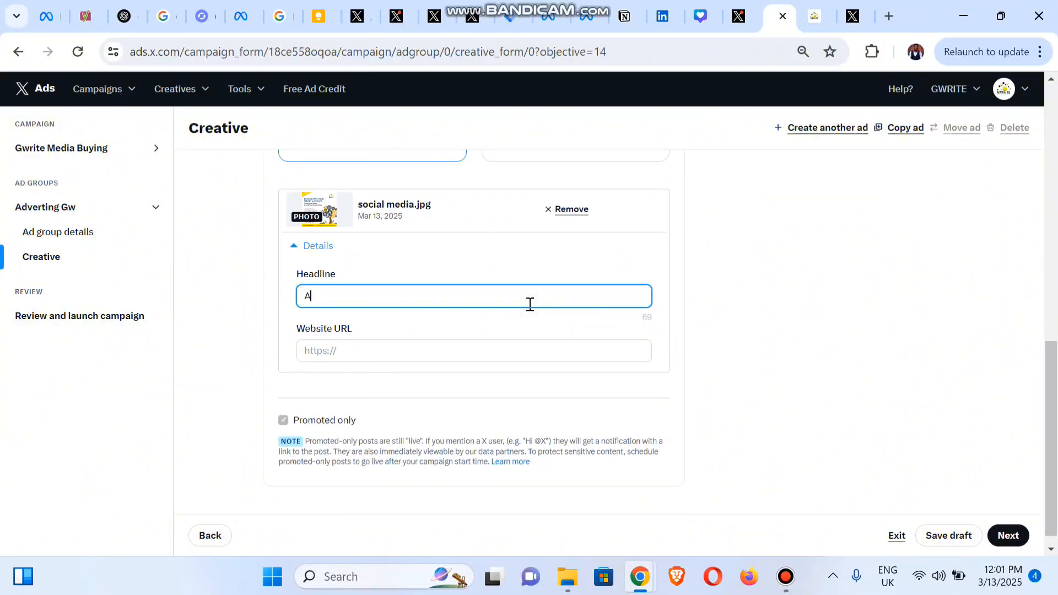
type("Advertise your business Online!")
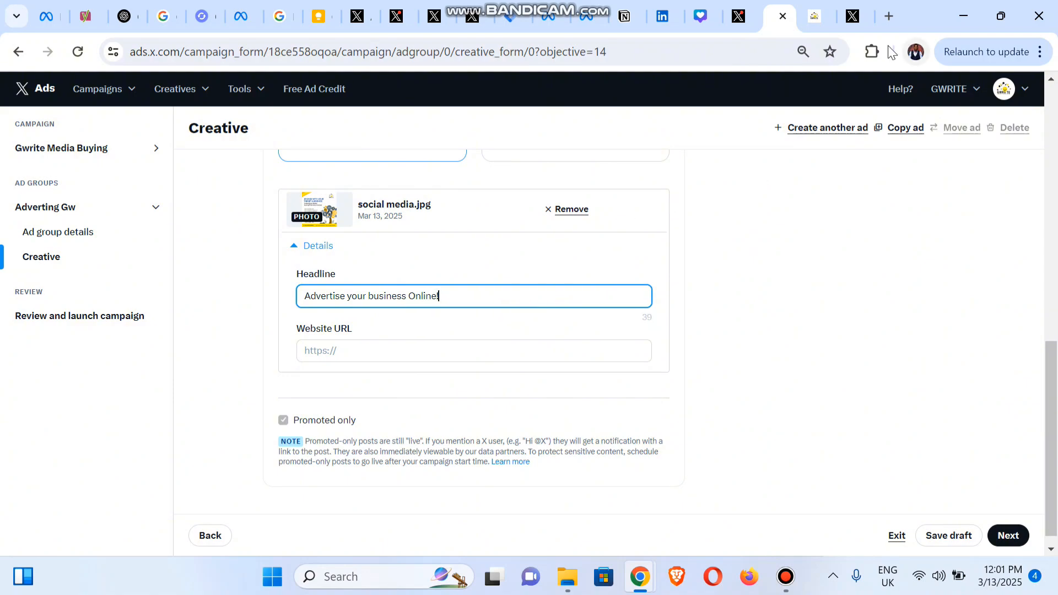
left_click(816, 18)
left_click(350, 64)
key("ctrl+c")
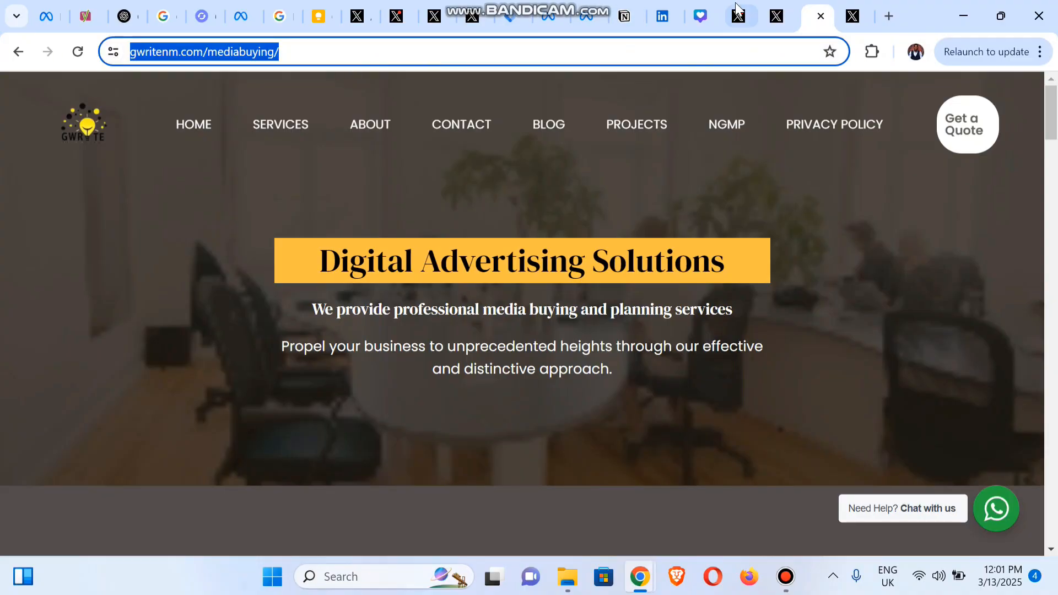
left_click(773, 16)
left_click(368, 349)
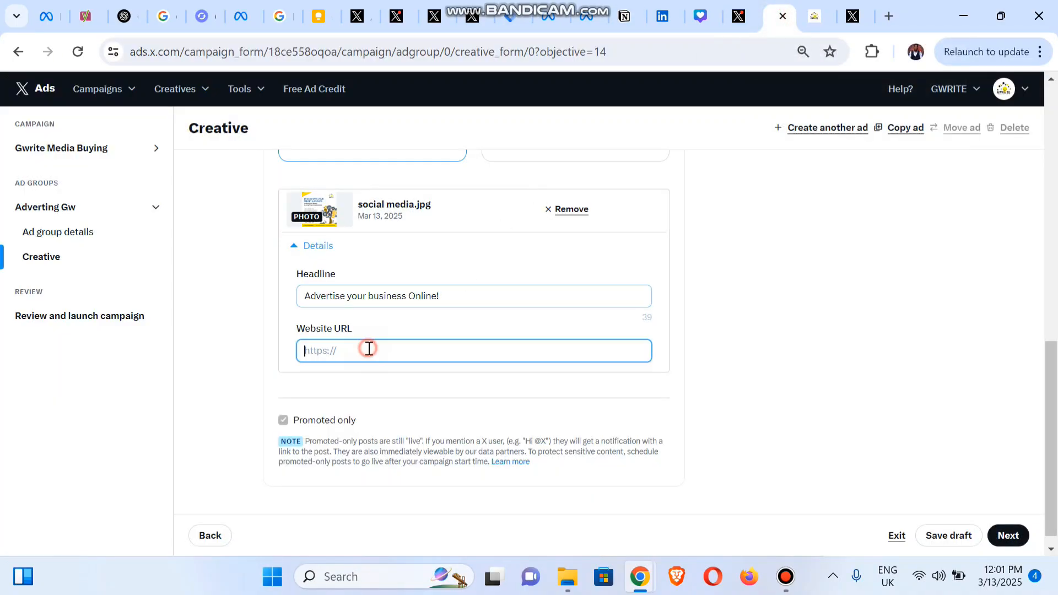
key("ctrl+v")
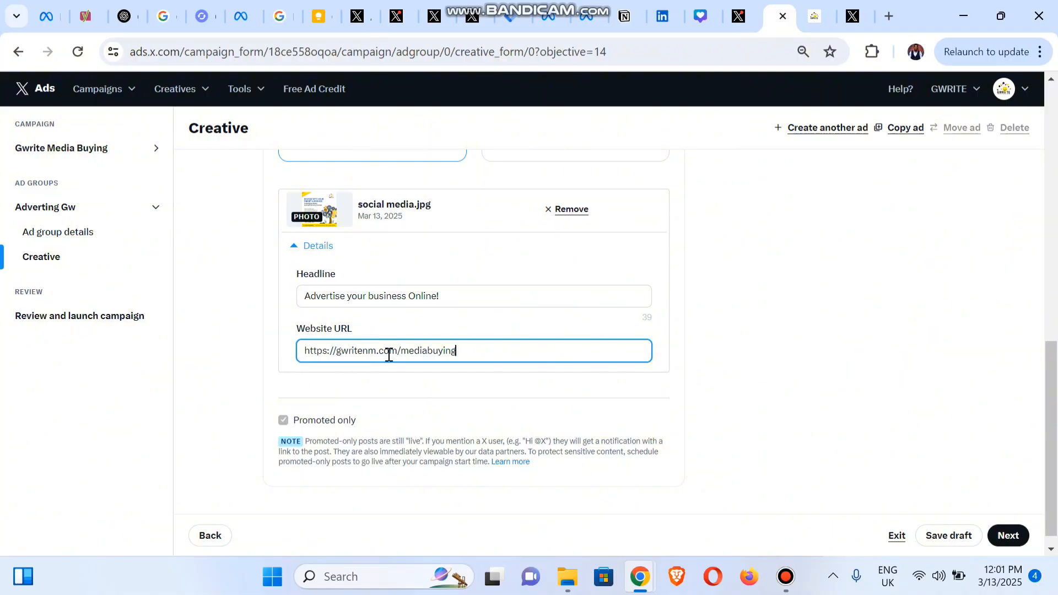
left_click(743, 343)
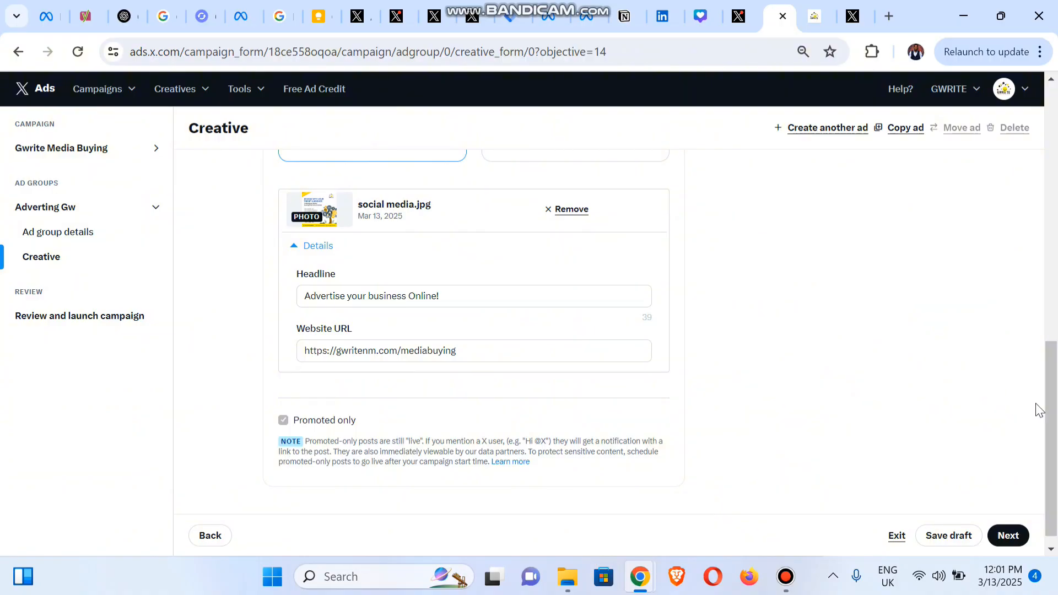
Check the finished creative and the campaign review summary, and try to launch the campaign
left_click_drag(1051, 401, 1055, 232)
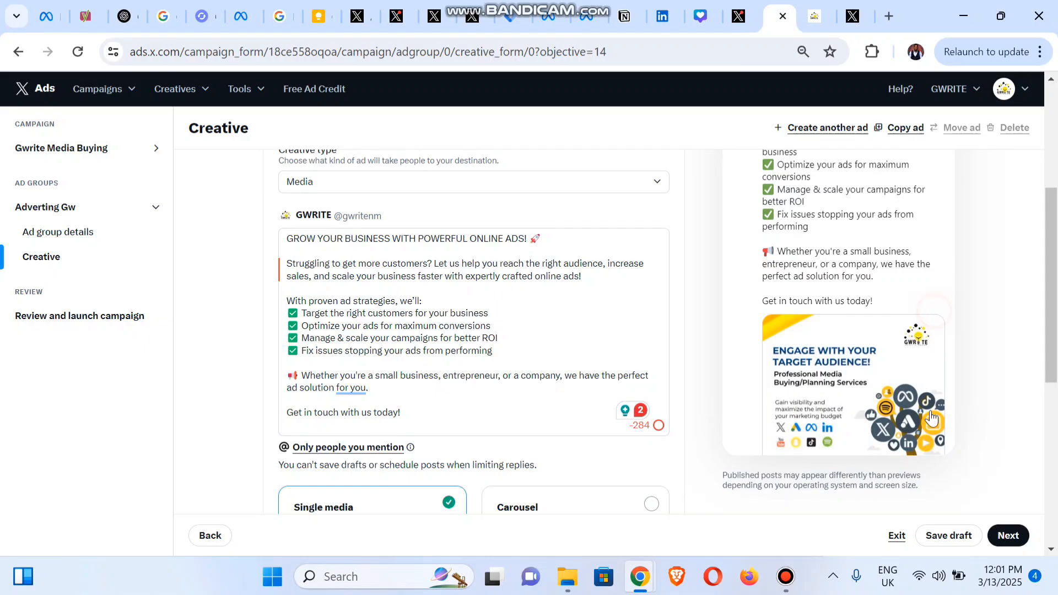
left_click_drag(1050, 330, 1031, 184)
scroll(1031, 184, "down", 10)
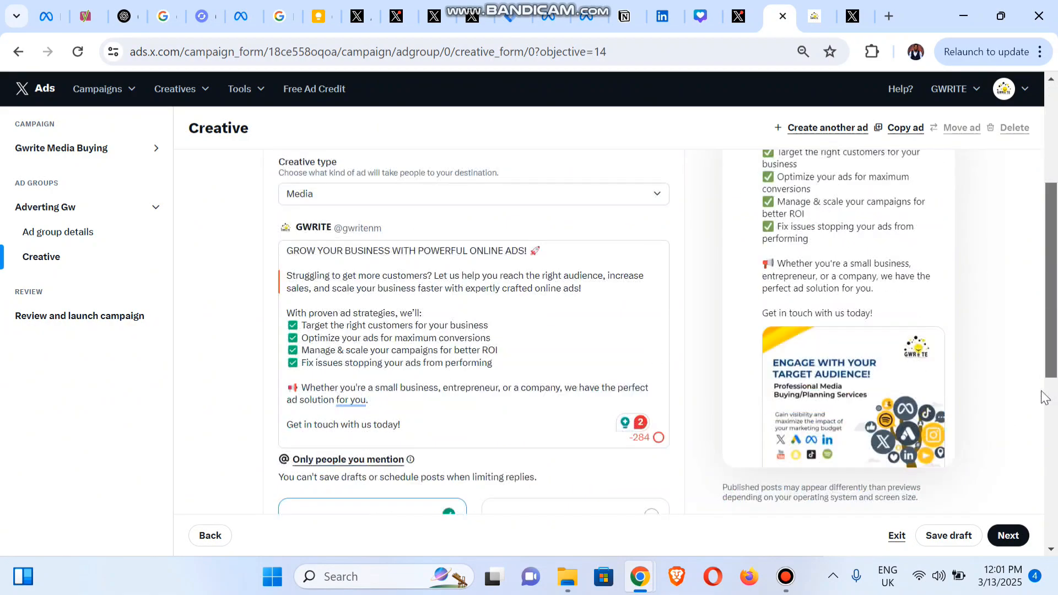
left_click(1003, 537)
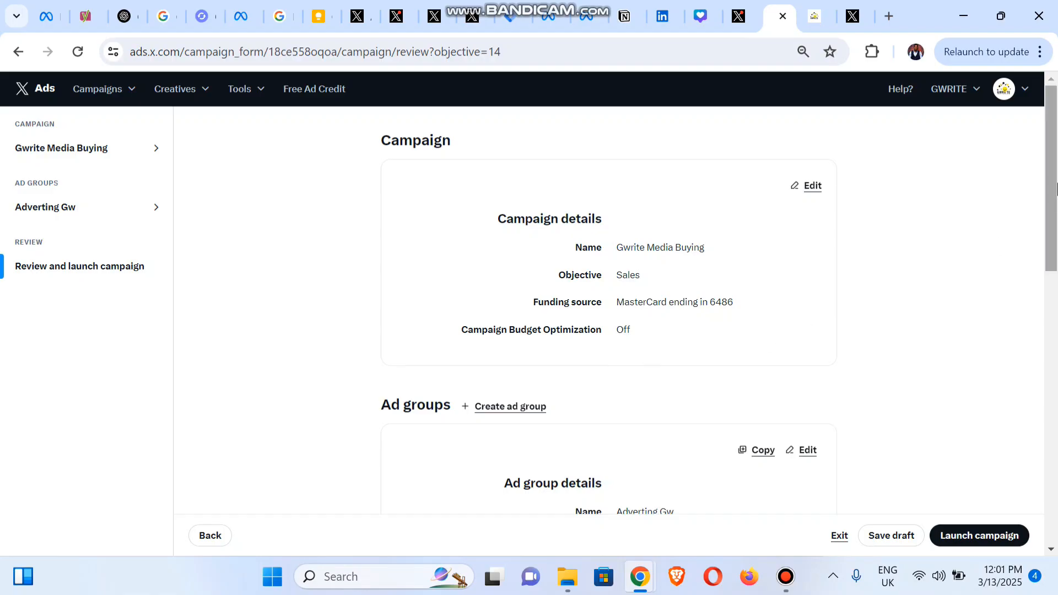
left_click_drag(1052, 191, 1054, 290)
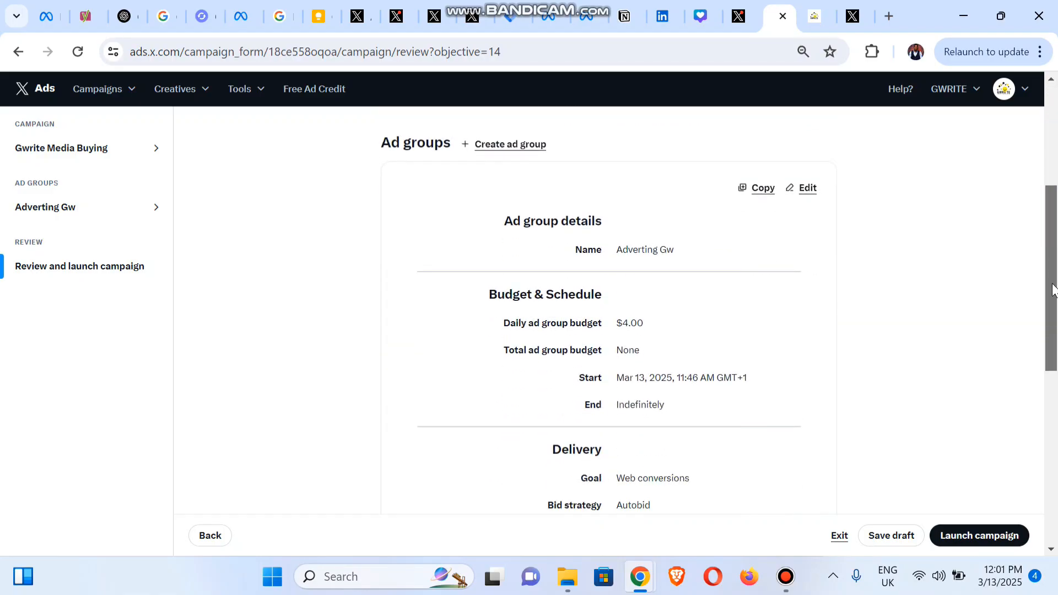
left_click_drag(1054, 289, 1056, 466)
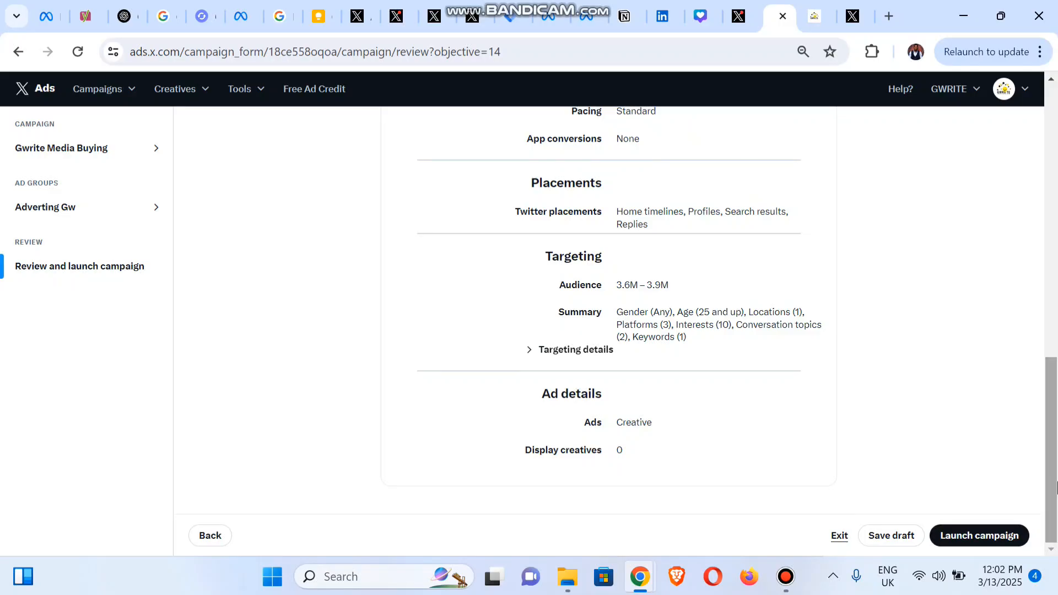
left_click(976, 543)
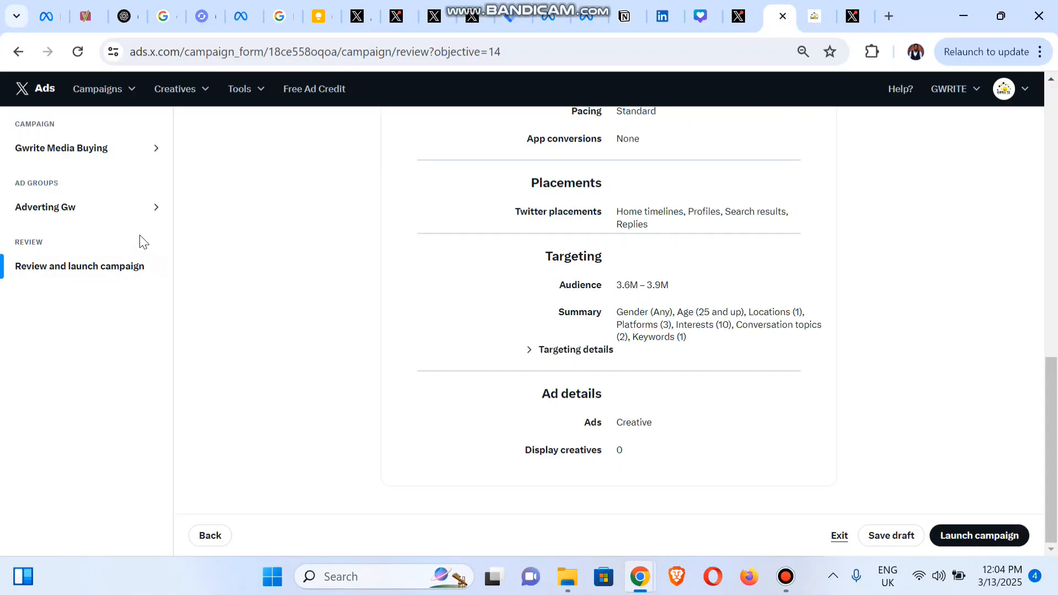
Reopen the Creative of the Adverting Gw ad group and check its fields and post text for what blocks the launch
left_click(112, 213)
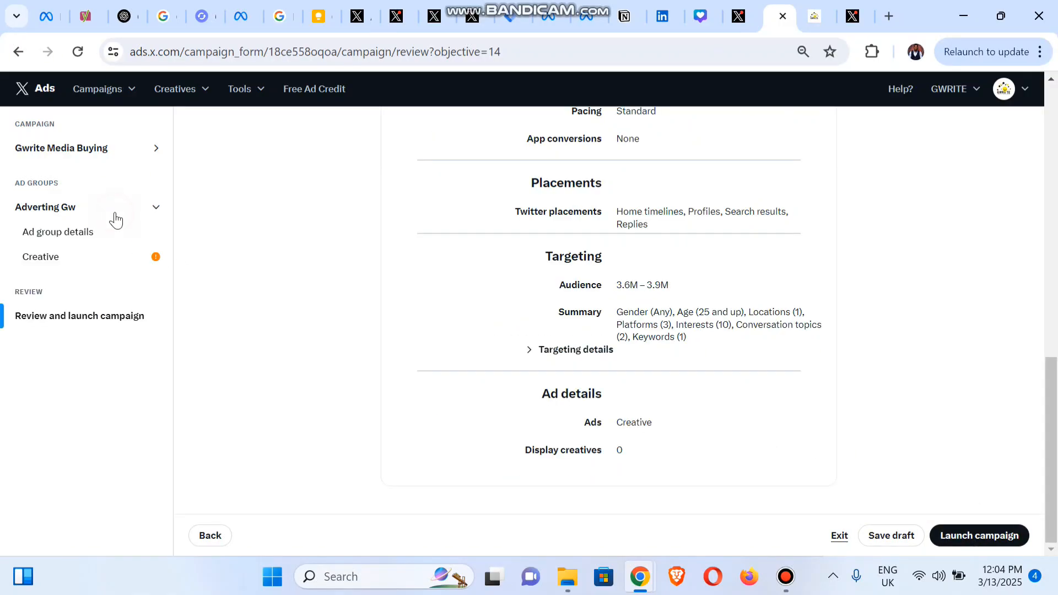
left_click(99, 258)
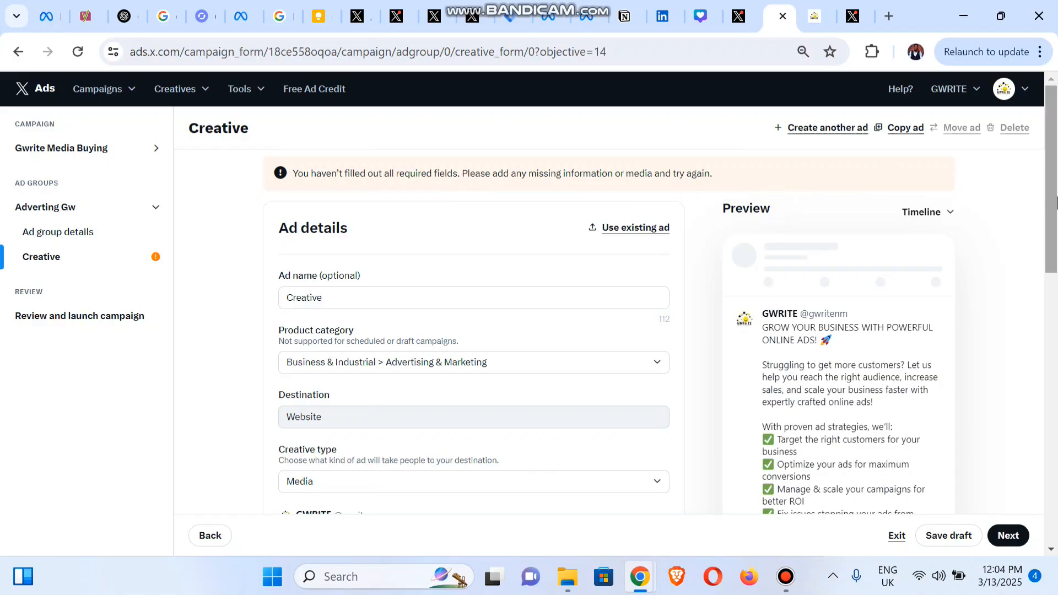
left_click_drag(1052, 228, 1036, 379)
scroll(1036, 379, "up", 4)
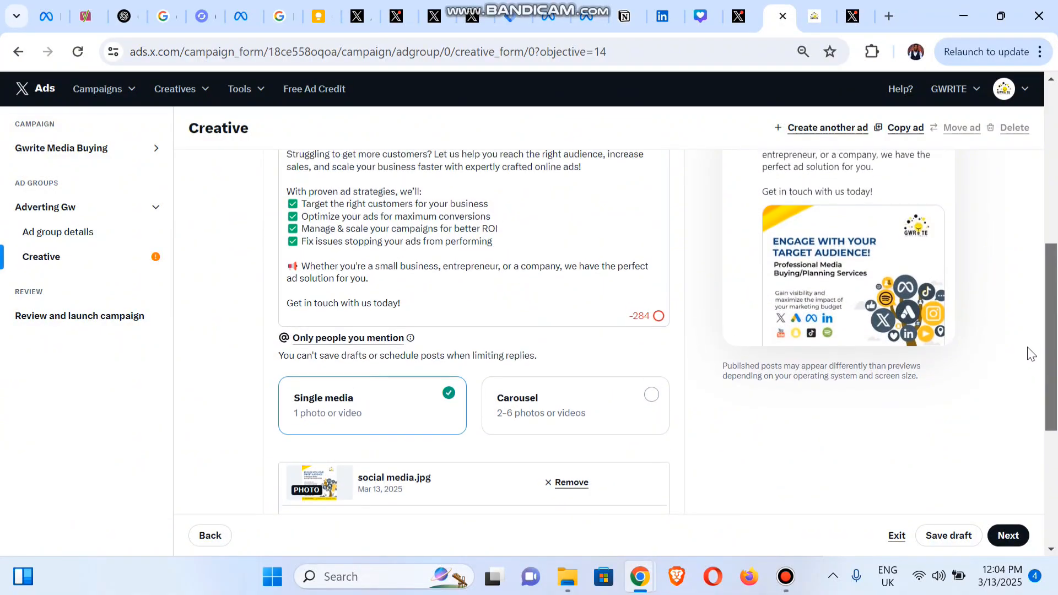
scroll(1021, 303, "down", 2)
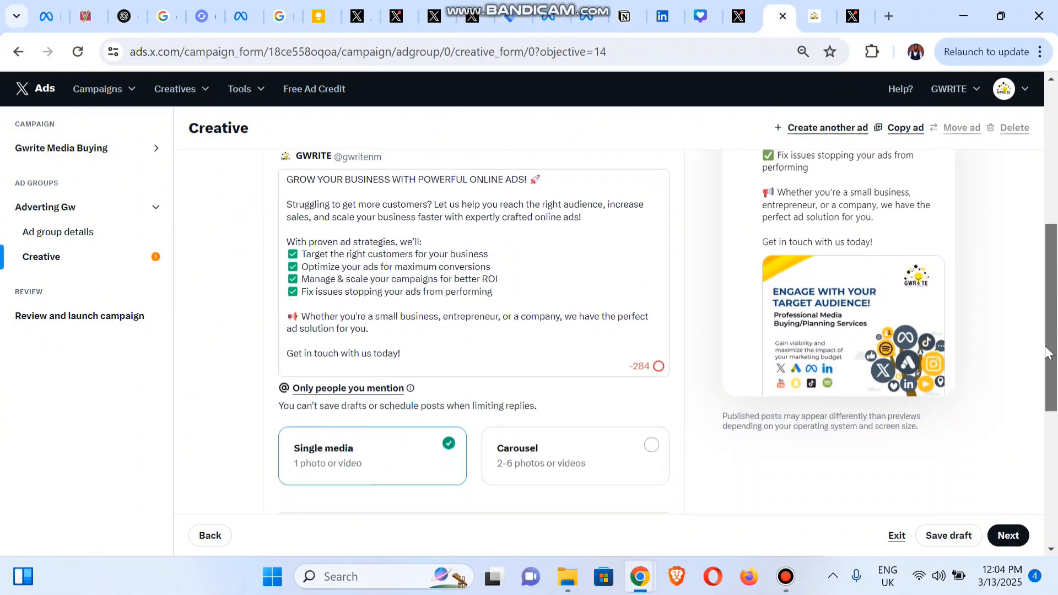
scroll(1042, 350, "up", 1)
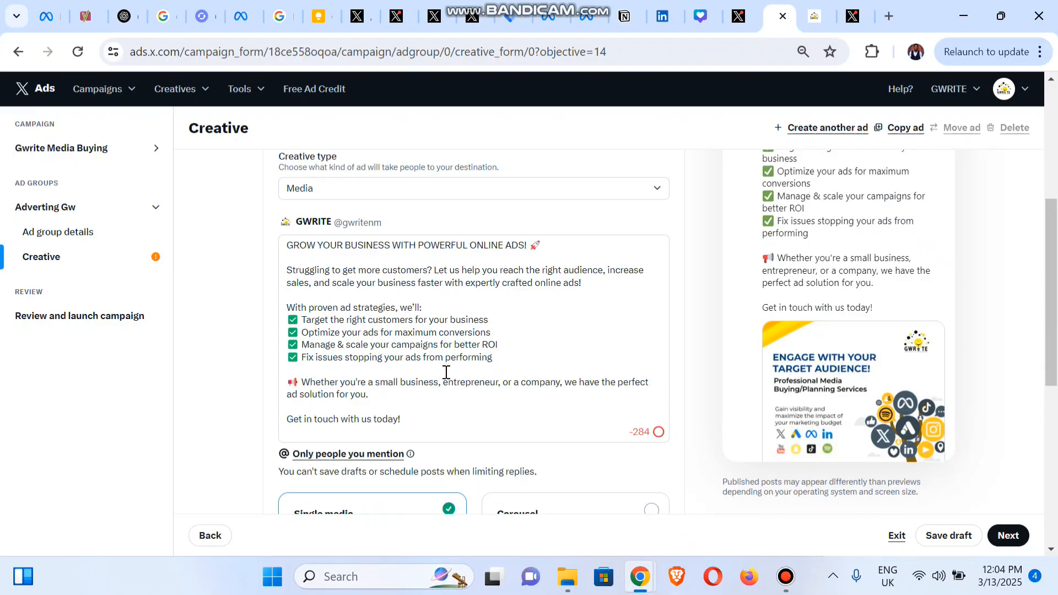
Shorten the post text by deleting the "With proven ad strategies" checklist, the "Whether you're a small business" sentence and the leftover blank line
left_click(397, 399)
left_click_drag(397, 399, 291, 375)
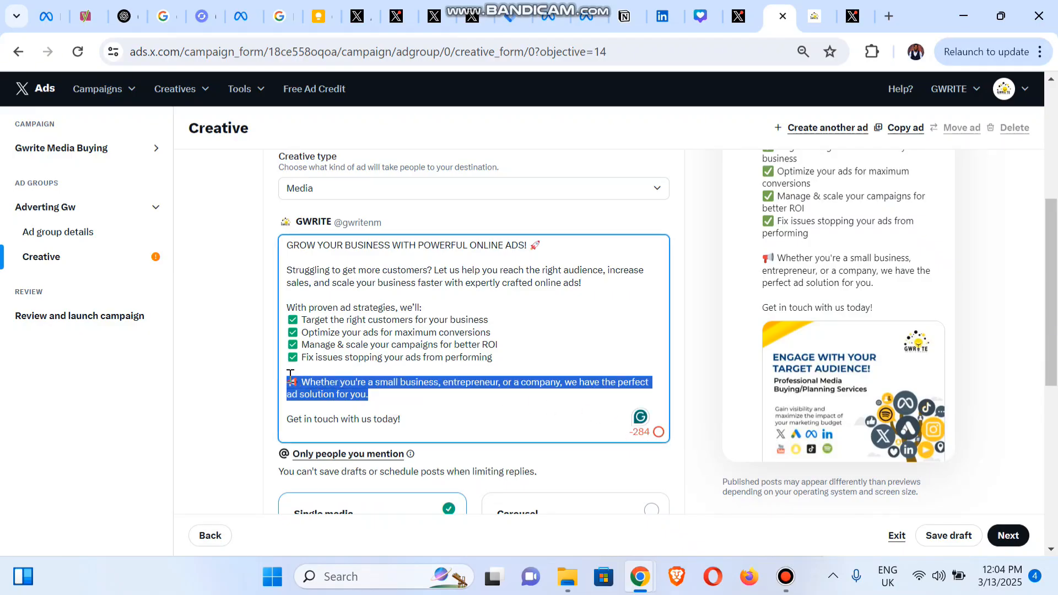
key("BackSpace")
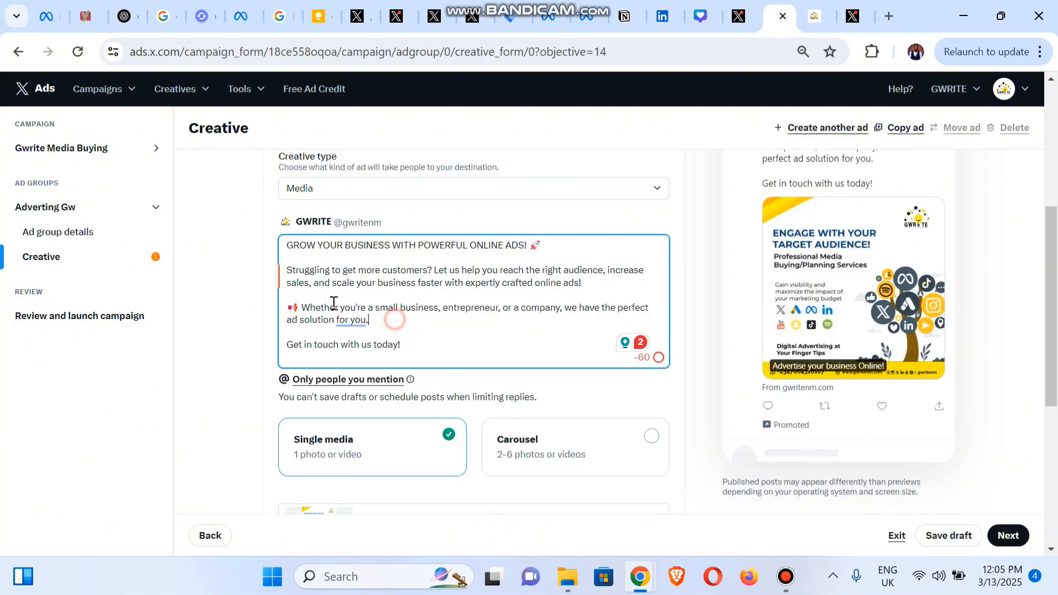
left_click_drag(369, 320, 287, 293)
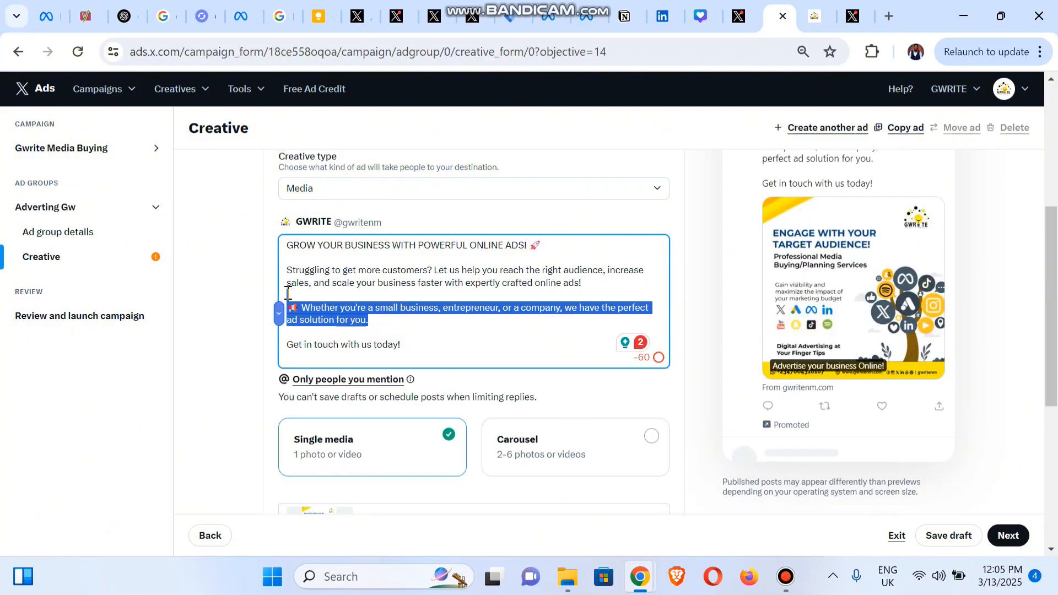
key("BackSpace")
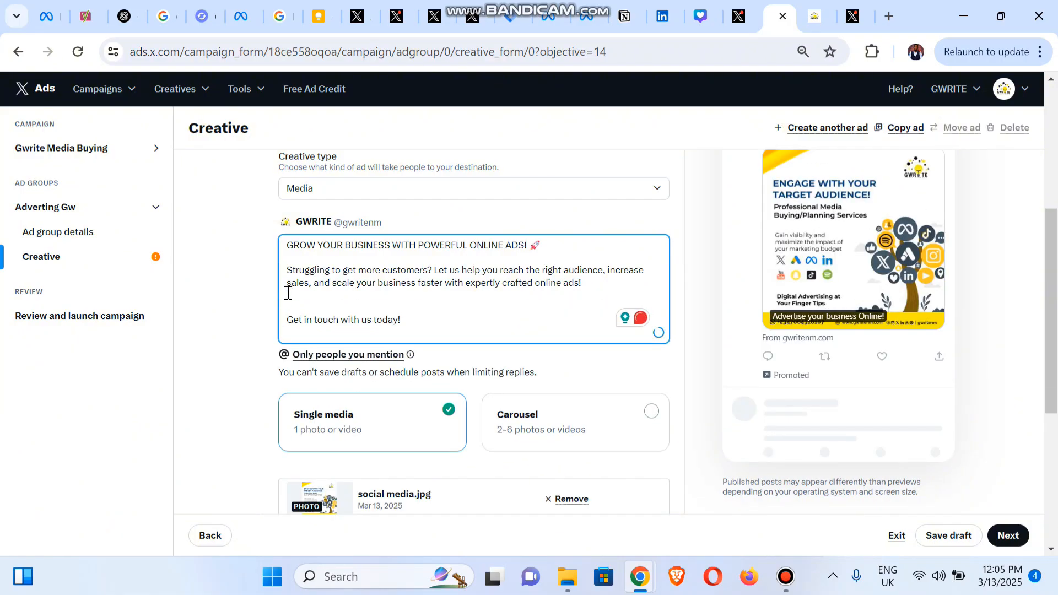
key("BackSpace")
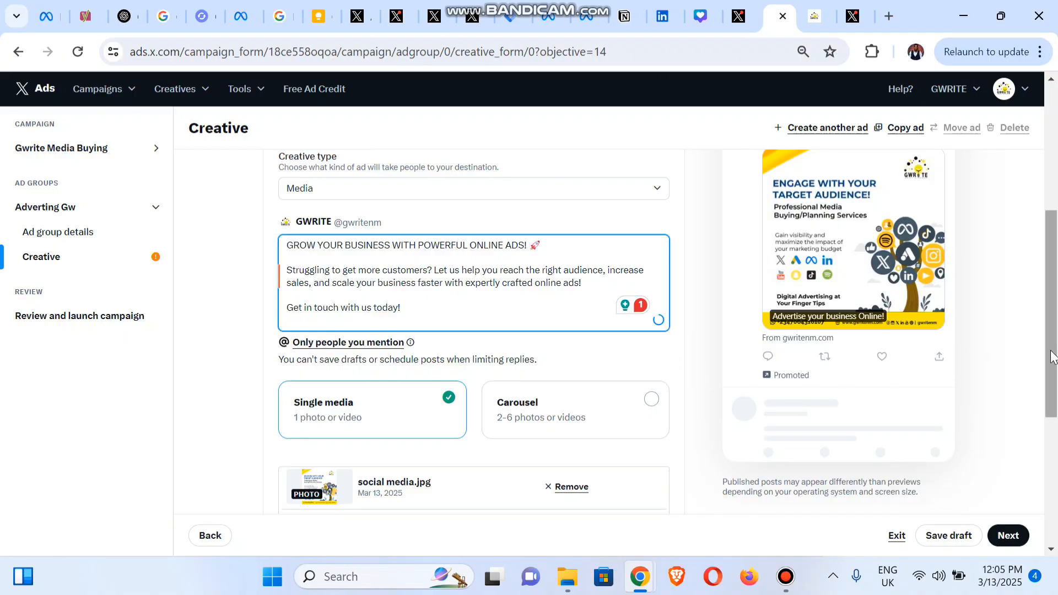
Check the shortened ad's text, media, headline and URL, return to the campaign review and launch the campaign
left_click_drag(1052, 356, 1048, 490)
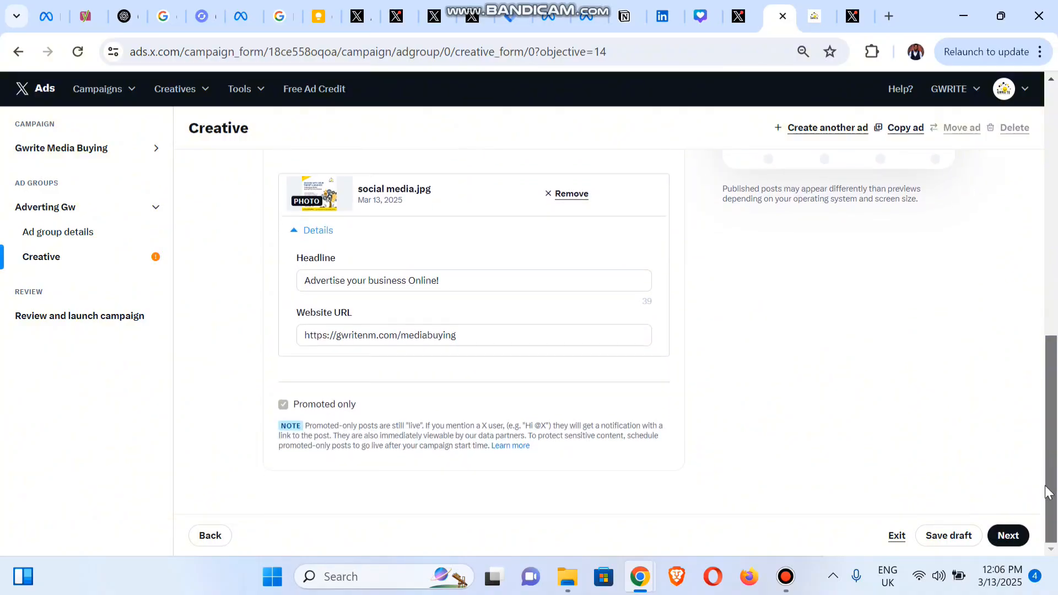
scroll(1049, 384, "up", 4)
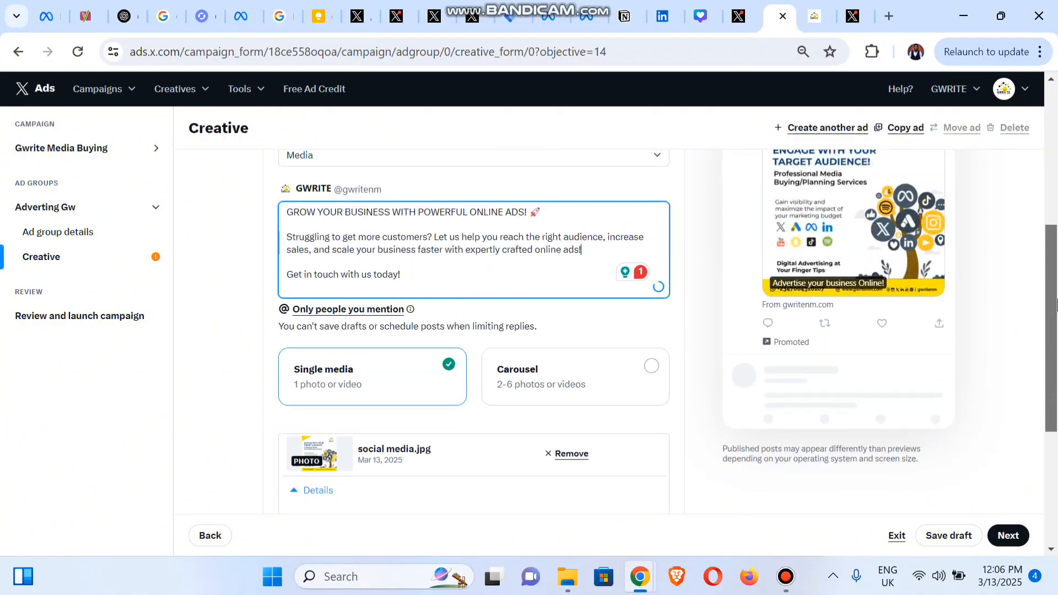
mouse_move(1057, 306)
left_mouse_down()
mouse_move(1057, 167)
mouse_move(1056, 317)
left_mouse_up()
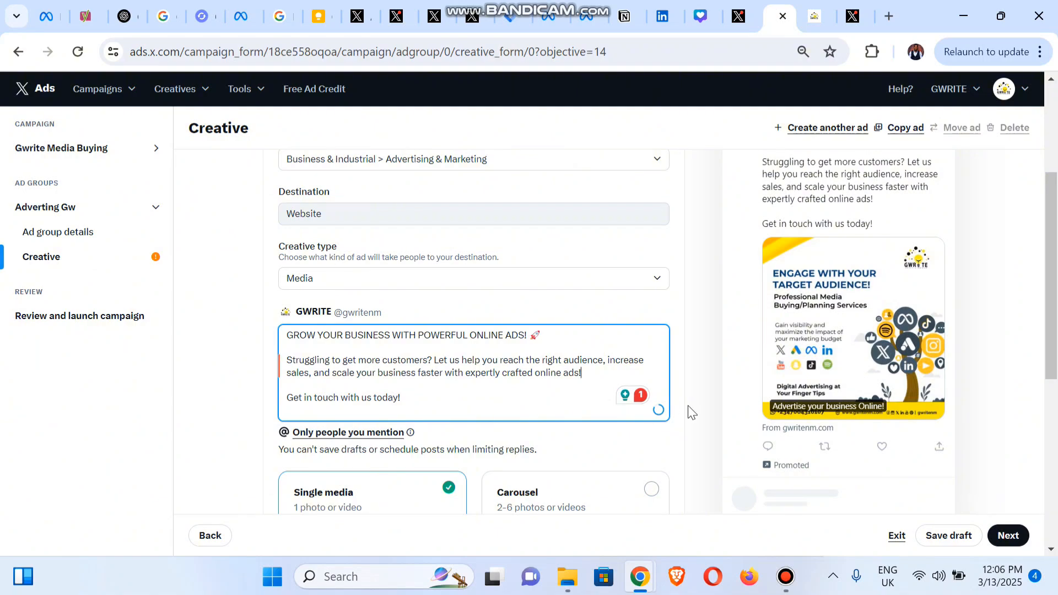
left_click_drag(1055, 325, 1047, 495)
left_click(1008, 537)
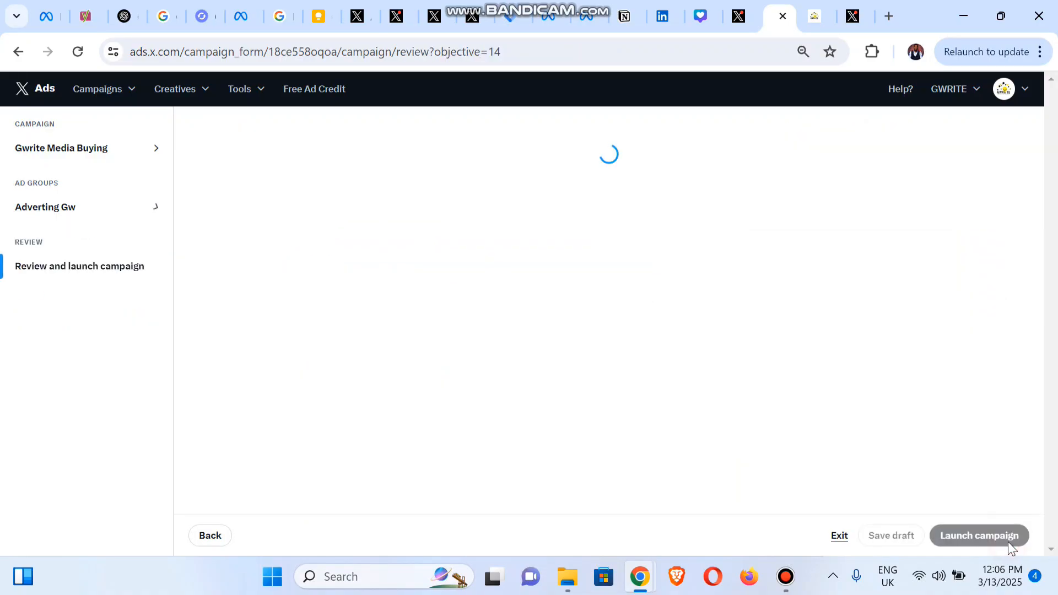
left_click_drag(1057, 245, 1052, 524)
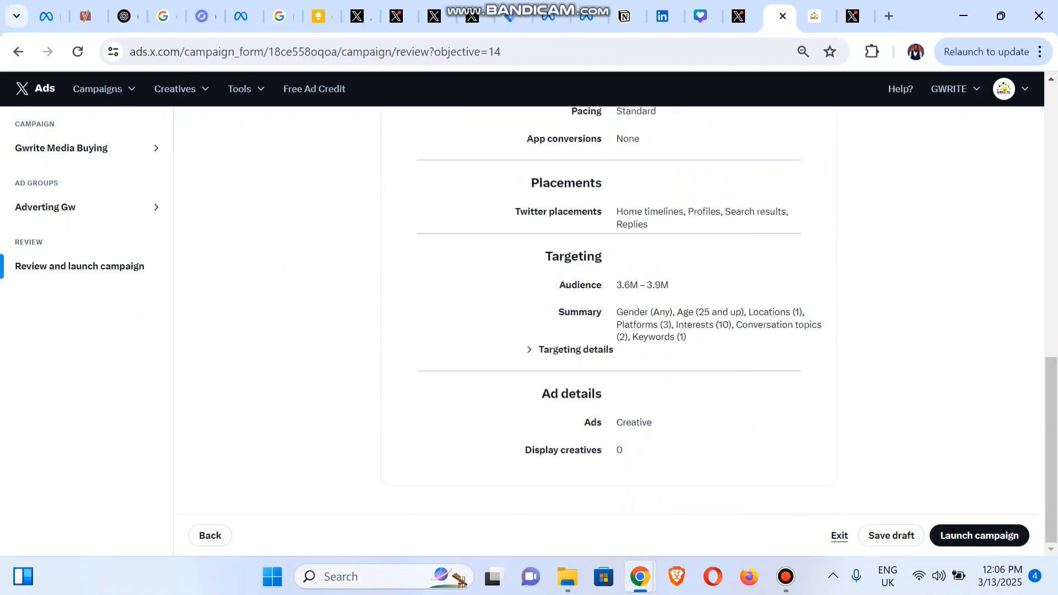
left_click(978, 537)
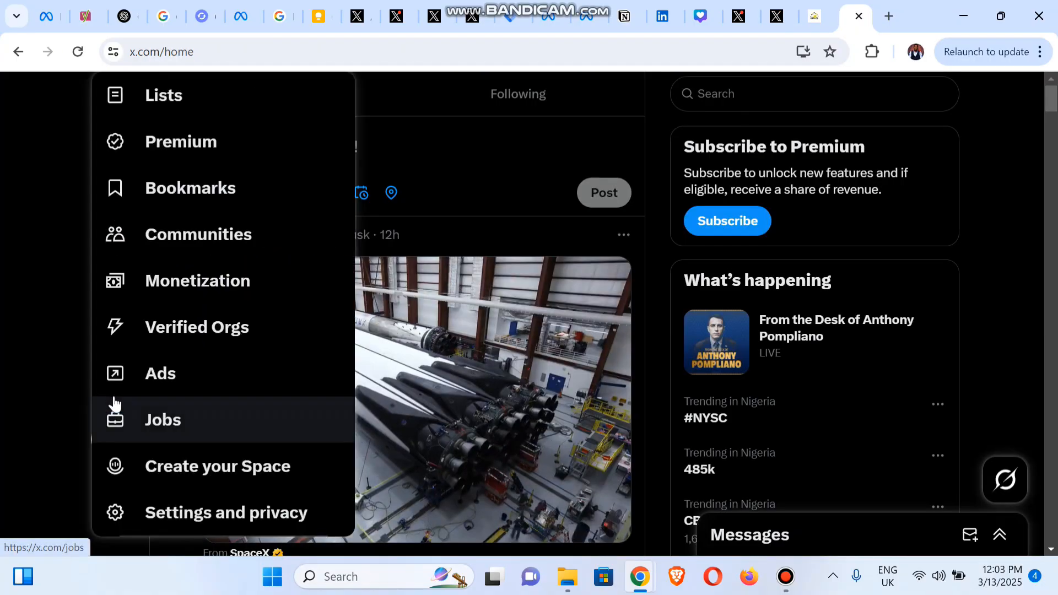
Open the Premium subscription option from the X home page
left_click(203, 155)
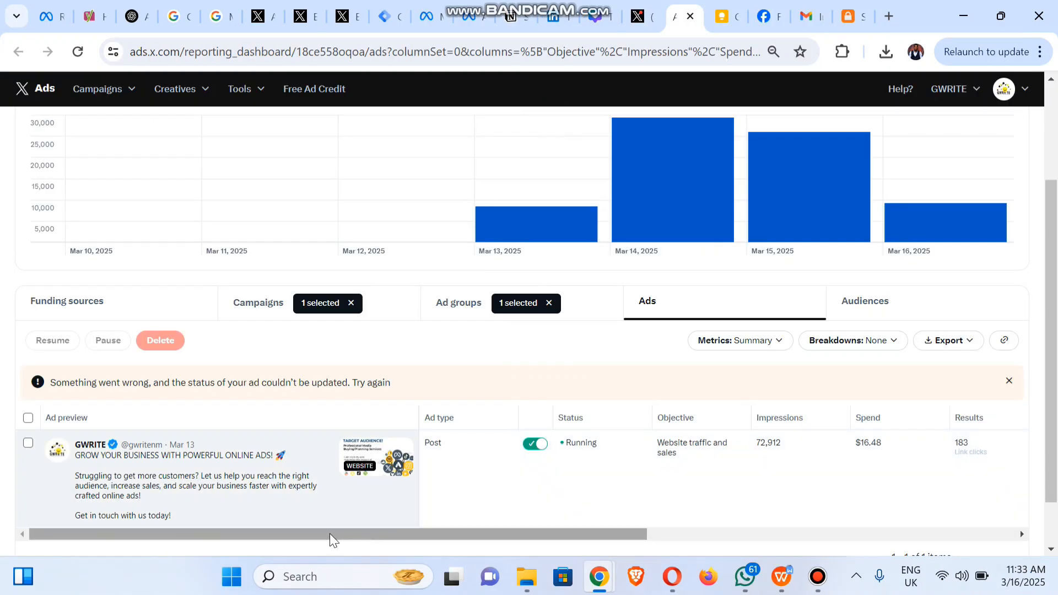
Examine the remaining metrics columns of the running GWRITE ad in the X Ads reporting table
left_click_drag(330, 534, 510, 529)
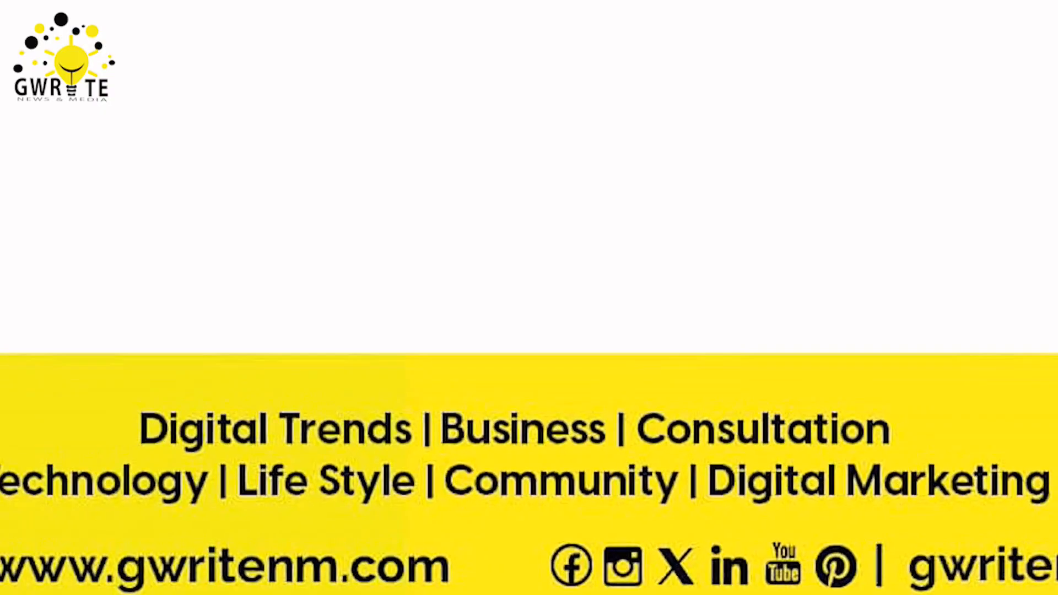